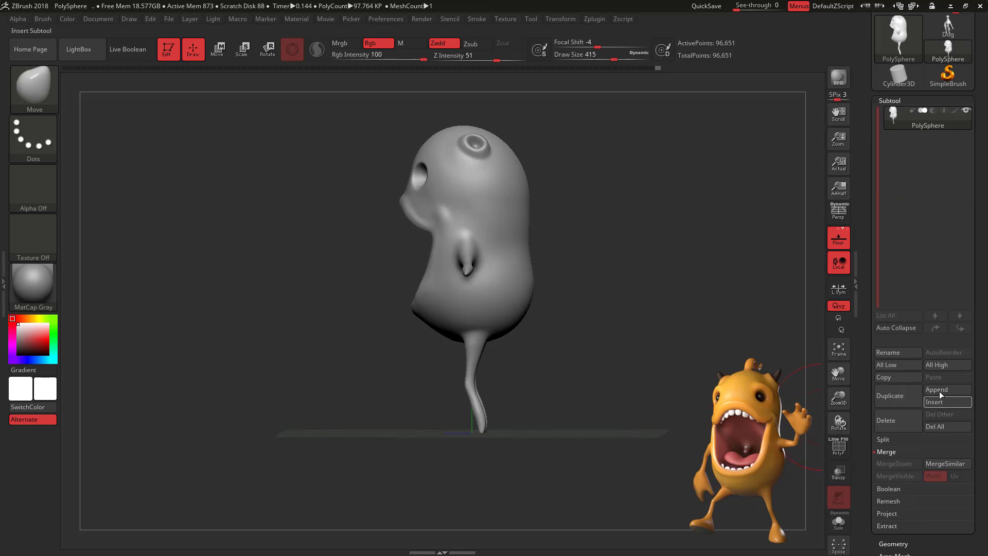
Step: Append a Sphere3D as a new subtool of the creature
click(940, 395)
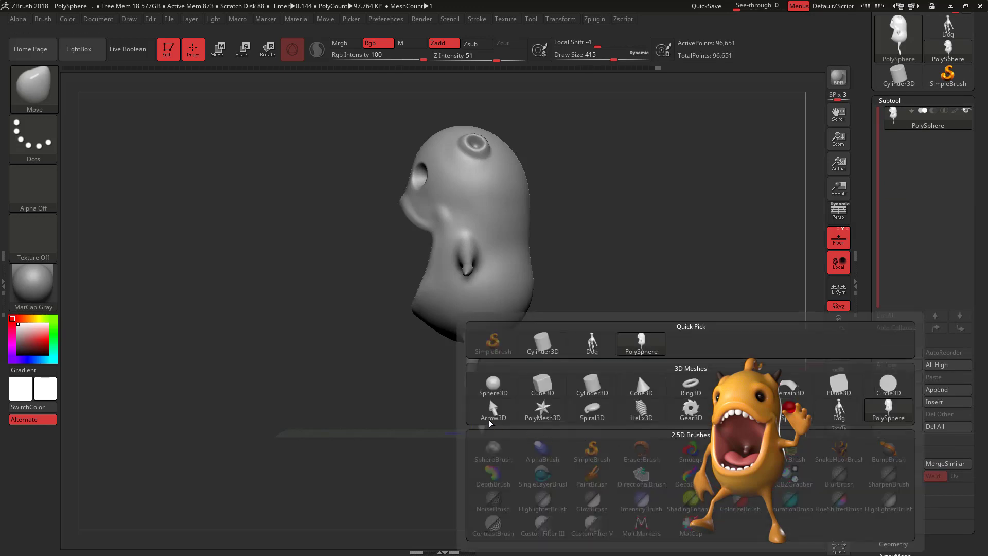
click(492, 385)
alt+drag(554, 380, 584, 280)
key(w)
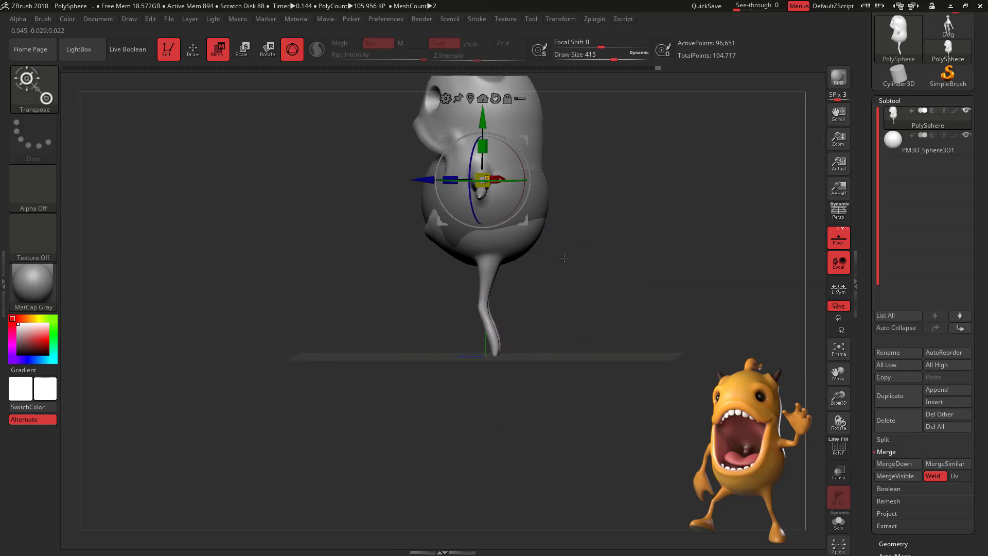
Step: Undo the accidental body move, select the sphere subtool and move the sphere down to the end of the legs
drag(489, 125, 494, 247)
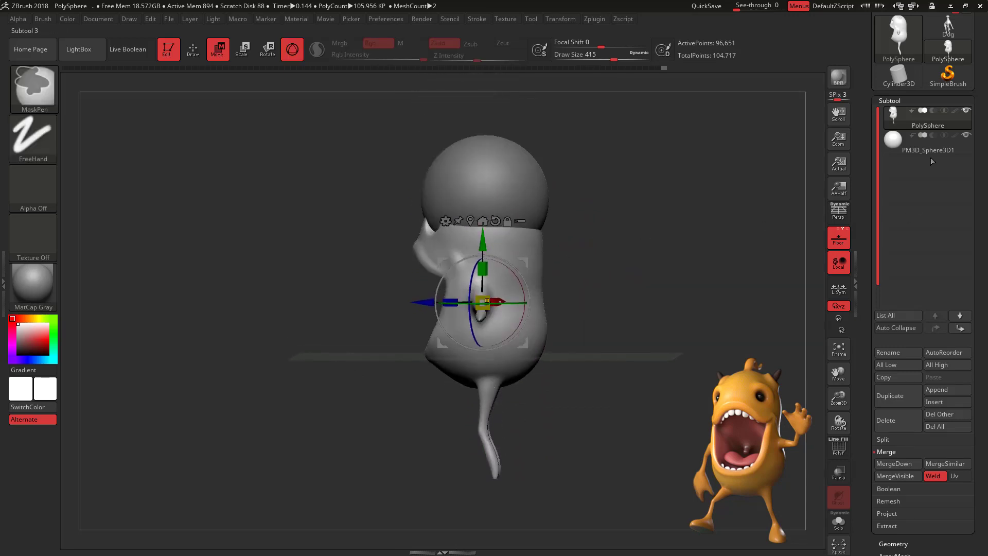
key(ctrl+z)
click(900, 142)
drag(485, 138, 486, 310)
alt+drag(587, 360, 657, 276)
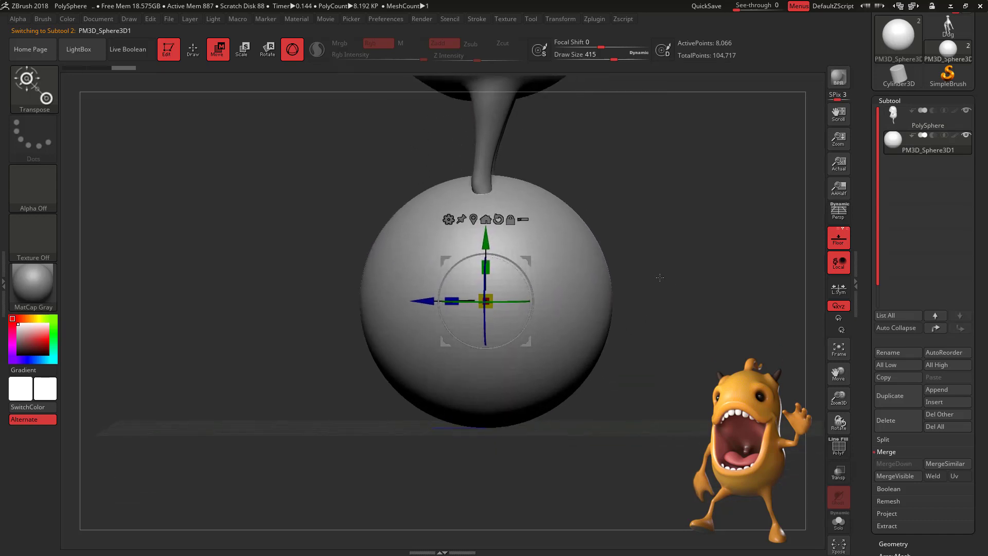
Step: Flatten and scale the sphere into a small elongated foot and position it directly beneath one leg
drag(487, 265, 486, 295)
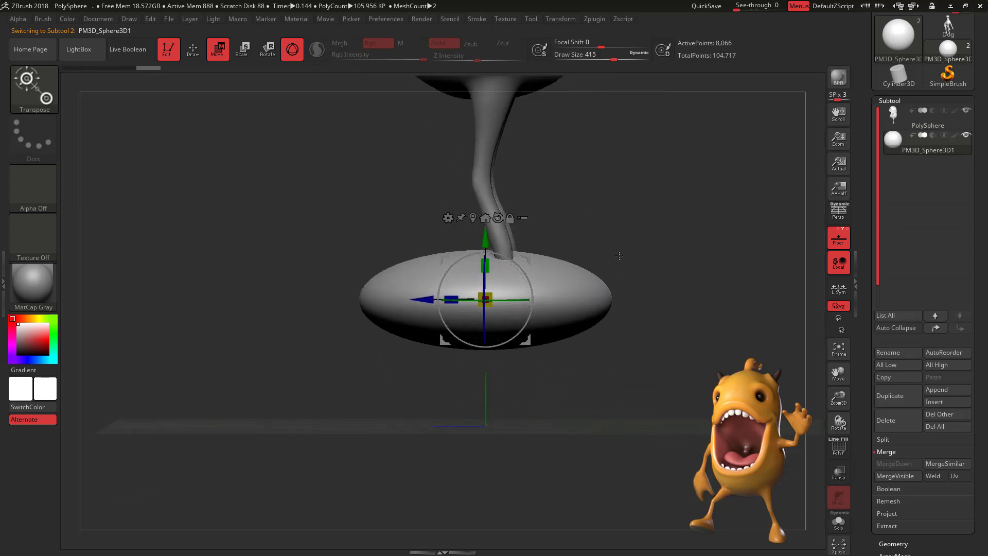
drag(620, 254, 677, 286)
drag(451, 299, 478, 314)
drag(529, 259, 585, 254)
drag(536, 299, 459, 299)
drag(614, 265, 650, 250)
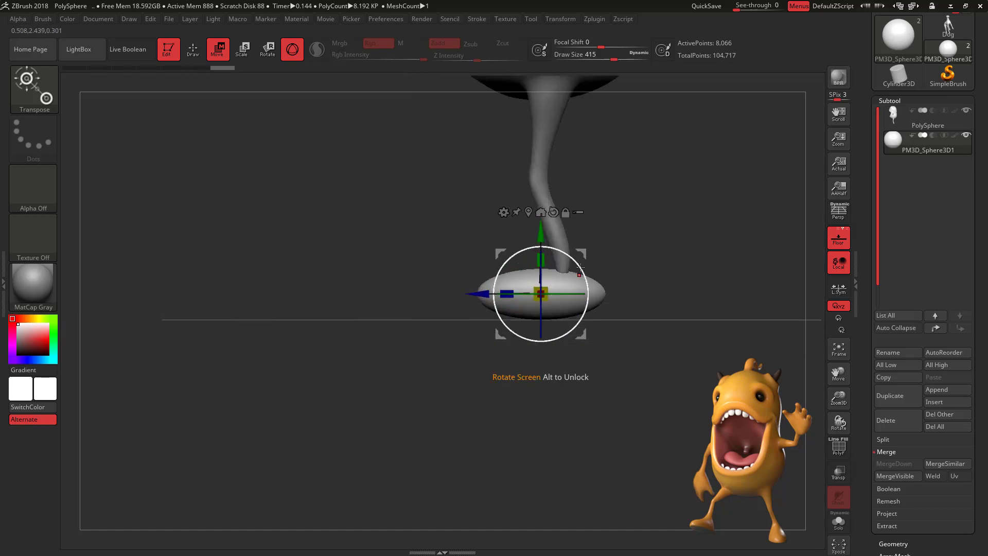
drag(580, 257, 580, 255)
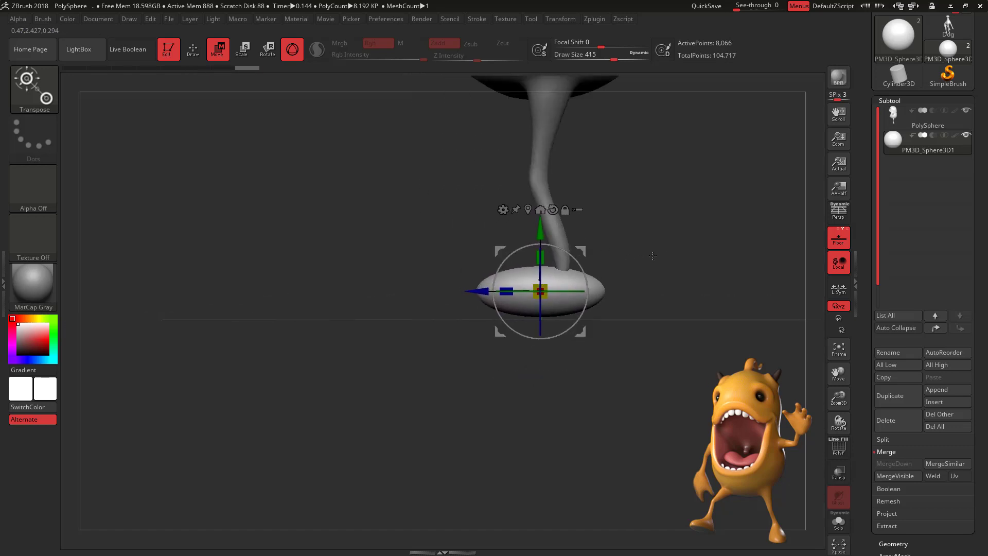
mouse_move(660, 272)
mouse_down()
mouse_move(670, 274)
mouse_move(663, 286)
mouse_up()
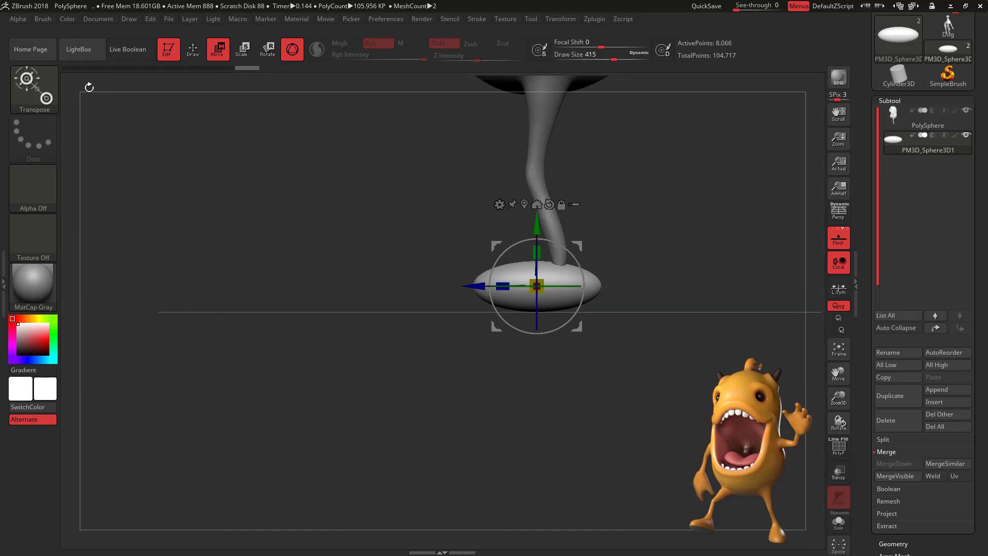
Step: Use the ClipCurve brush to cut a flat heel and a flat sole on the oval foot
click(34, 84)
click(642, 159)
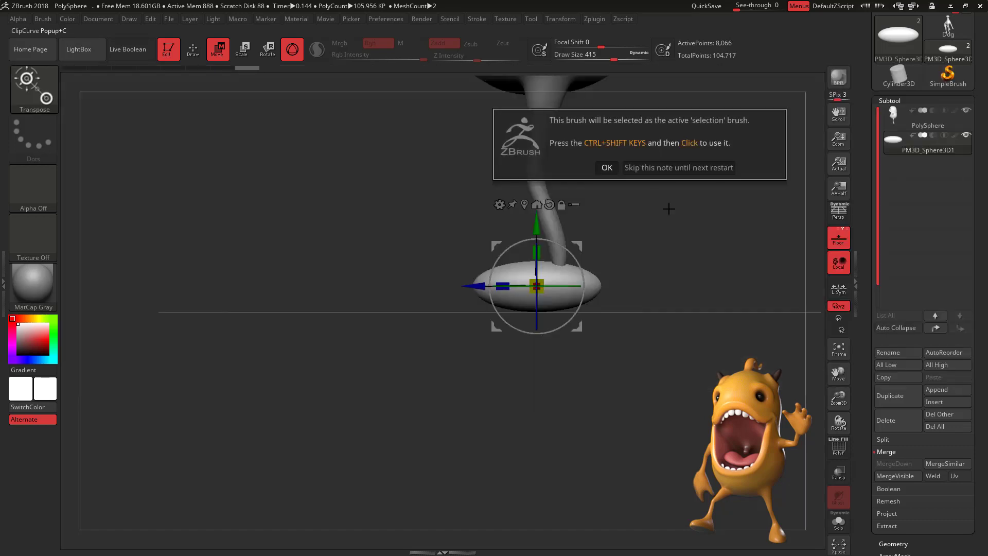
click(606, 167)
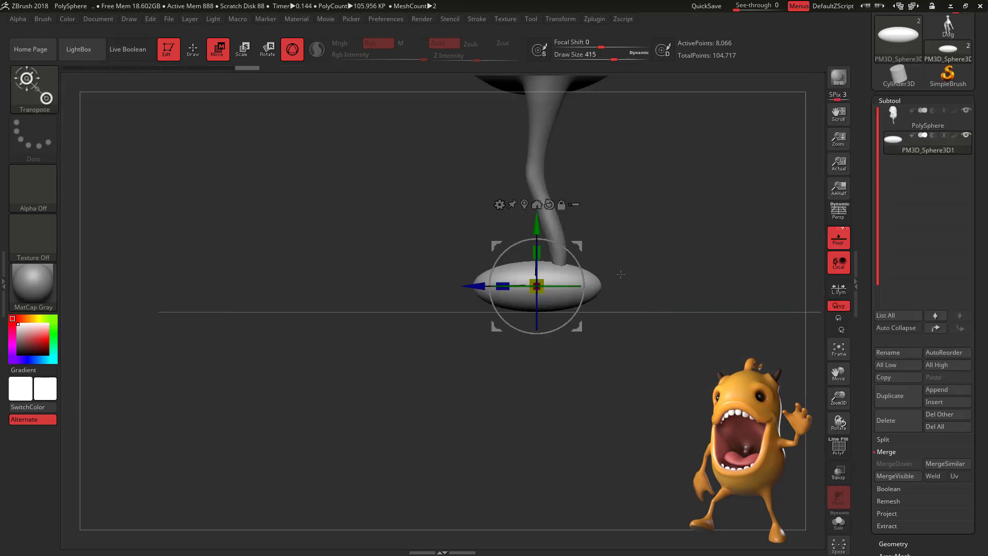
key(q)
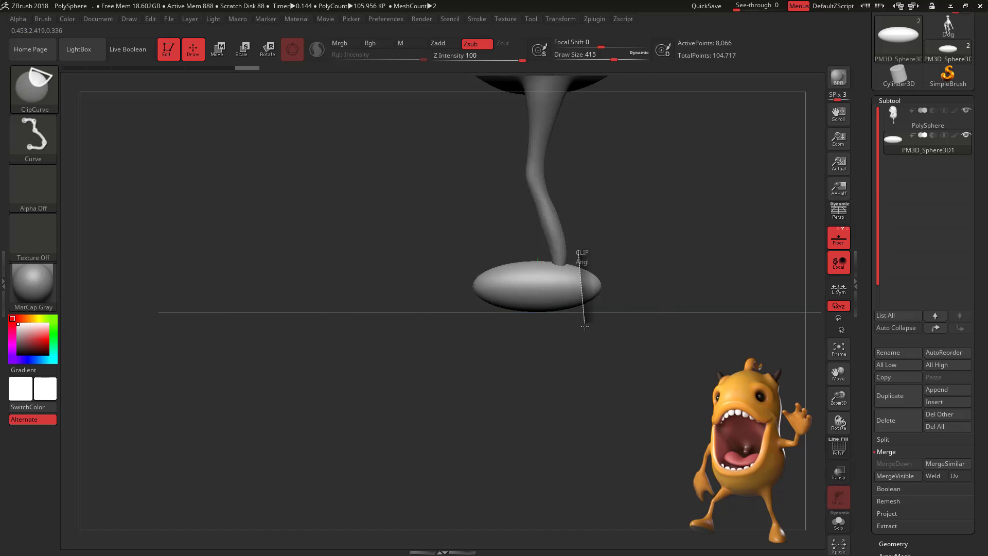
ctrl+shift+drag(584, 326, 585, 327)
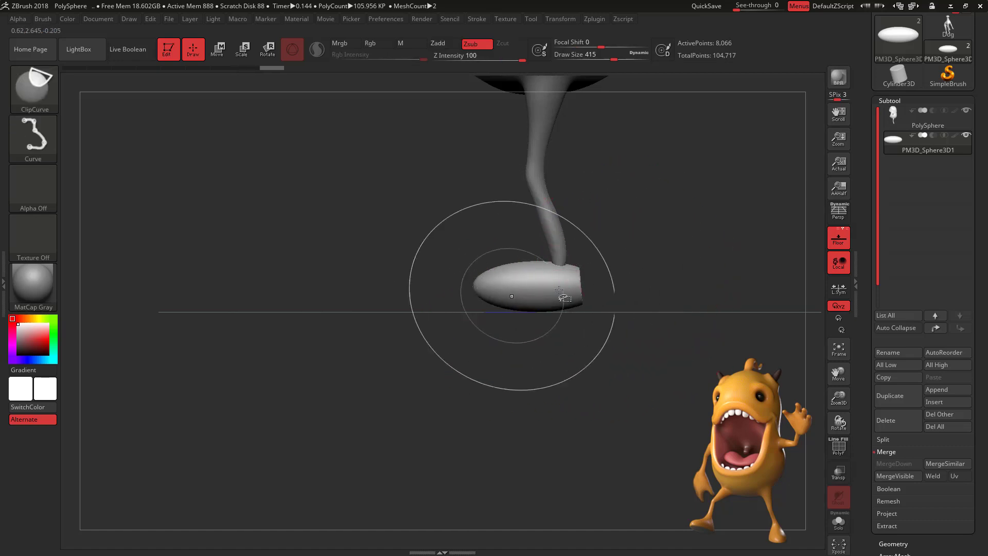
mouse_move(608, 294)
ctrl+shift+mouse_down()
mouse_move(465, 303)
mouse_move(432, 296)
ctrl+shift+mouse_up()
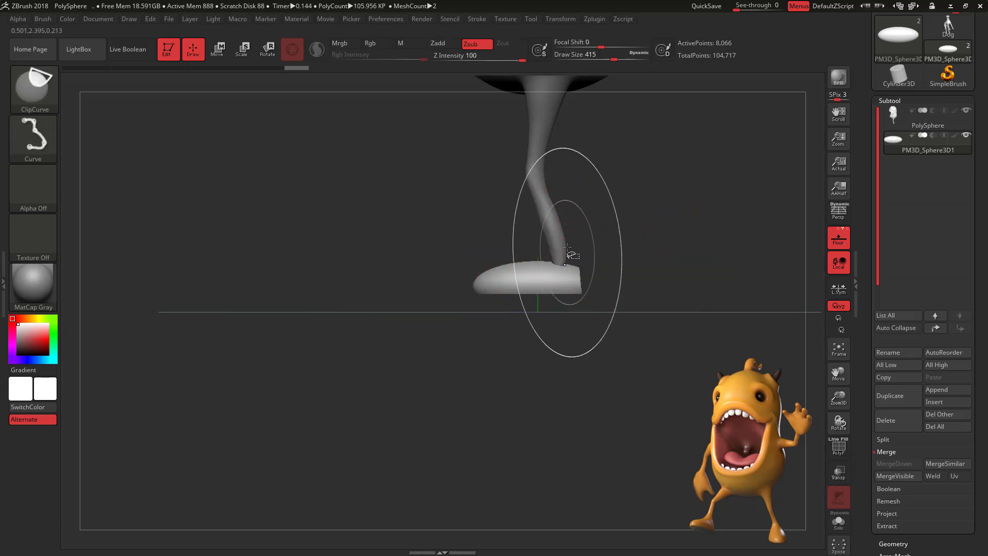
ctrl+shift+drag(568, 246, 570, 301)
mouse_move(580, 338)
ctrl+shift+mouse_down()
mouse_move(602, 315)
mouse_move(565, 291)
ctrl+shift+mouse_up()
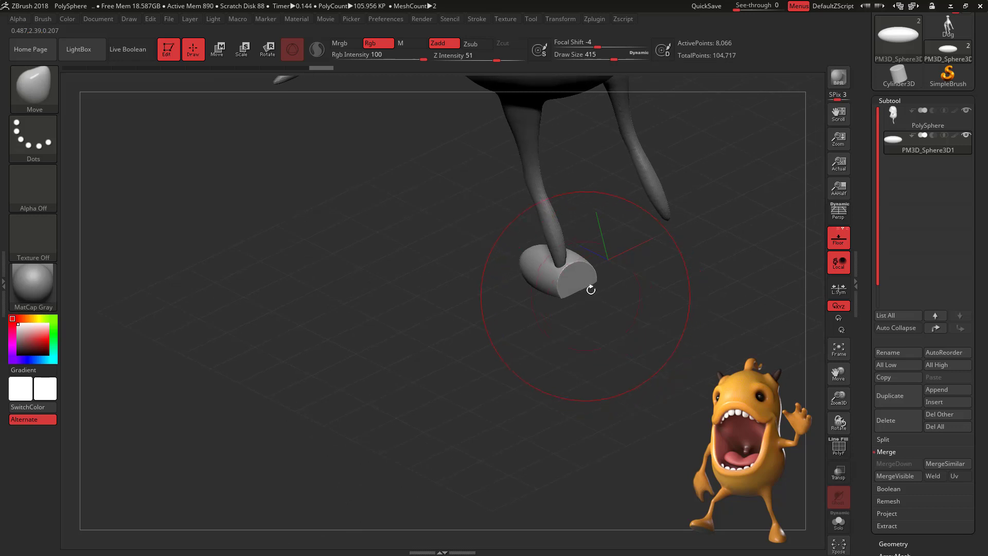
Step: Rotate the foot slightly about its Y axis under the leg
key(w)
drag(604, 250, 599, 252)
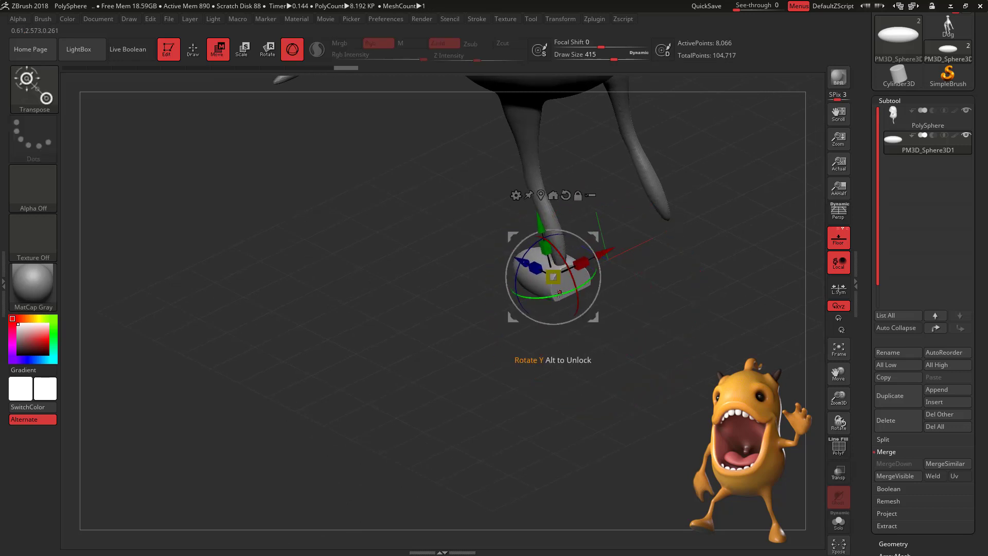
drag(564, 292, 564, 292)
drag(624, 273, 640, 292)
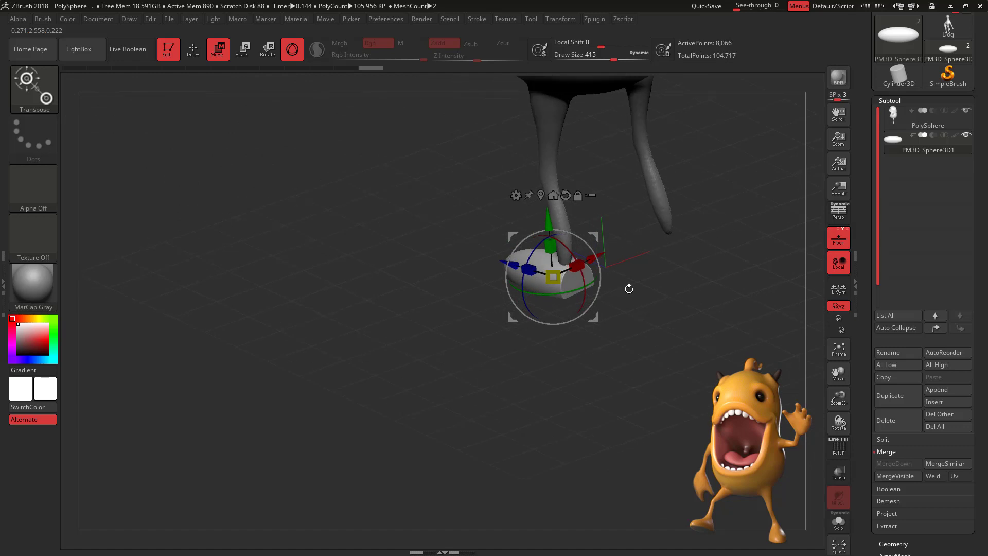
Step: Reduce the Draw Size to 140 and smooth the hard clipped edges around the foot's heel
key(q)
key(space)
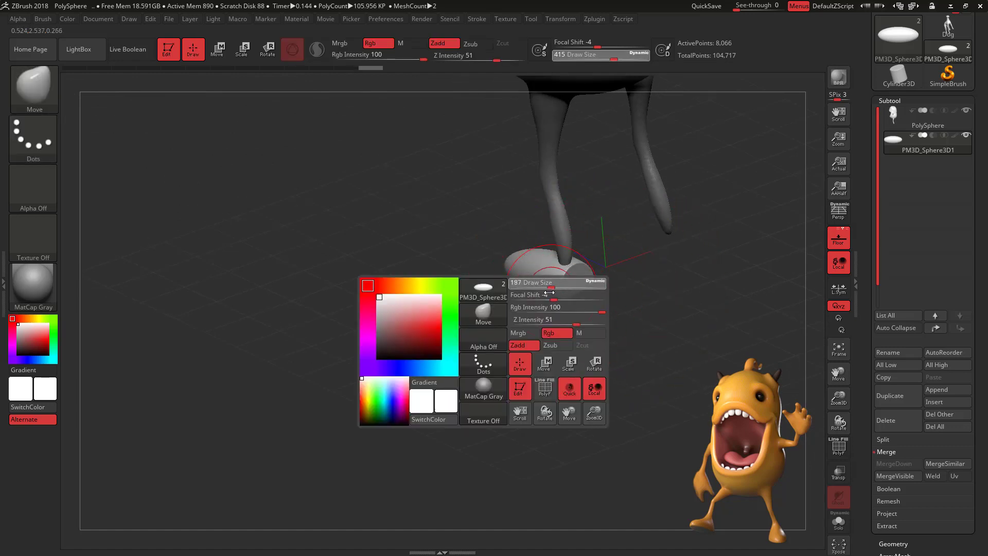
key(shift)
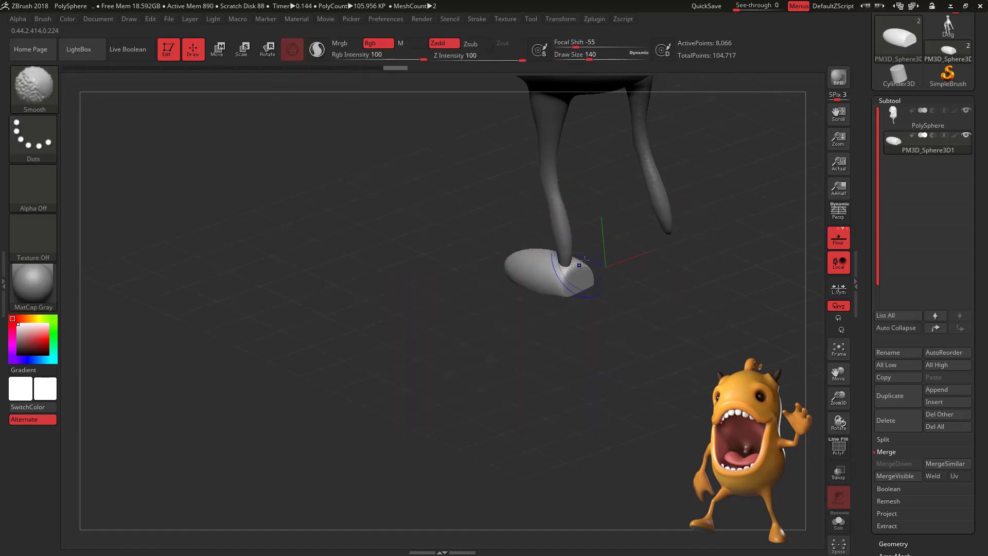
key(ctrl)
drag(617, 265, 609, 286)
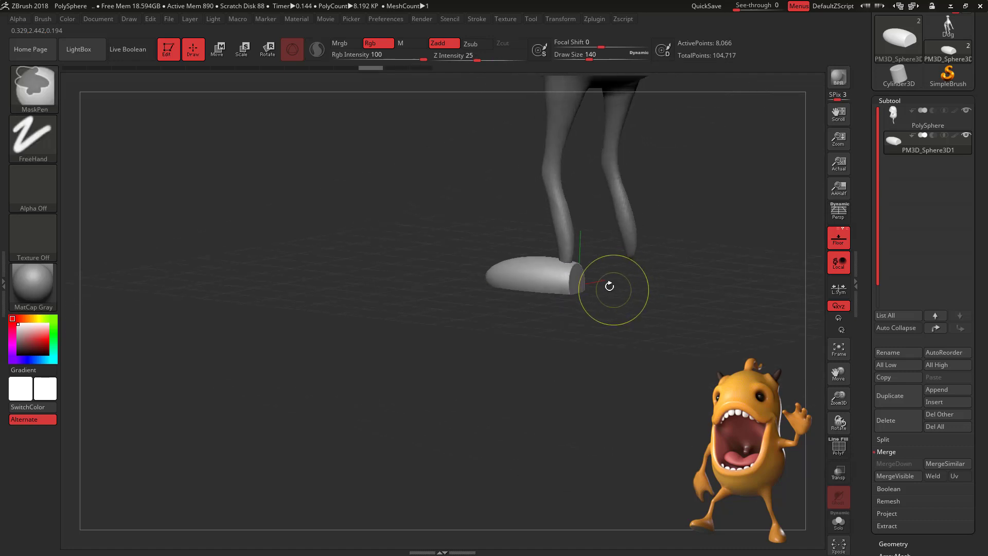
key(shift)
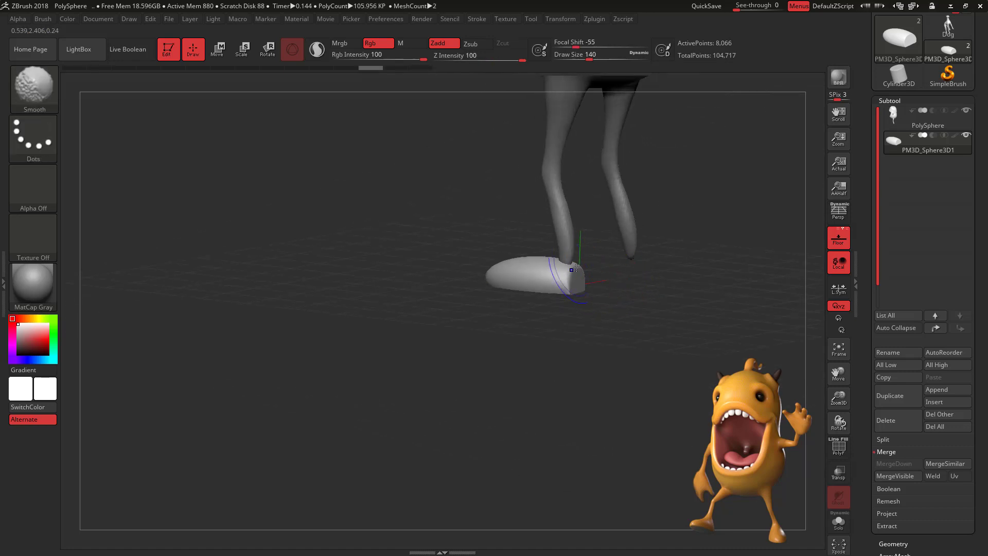
mouse_move(590, 261)
mouse_down()
mouse_move(596, 279)
mouse_move(586, 291)
mouse_up()
Step: Build up the flat heel with the ClayBuildup brush at Draw Size 87 and smooth it into a rounded shape
key(b)
key(c)
key(b)
key(space)
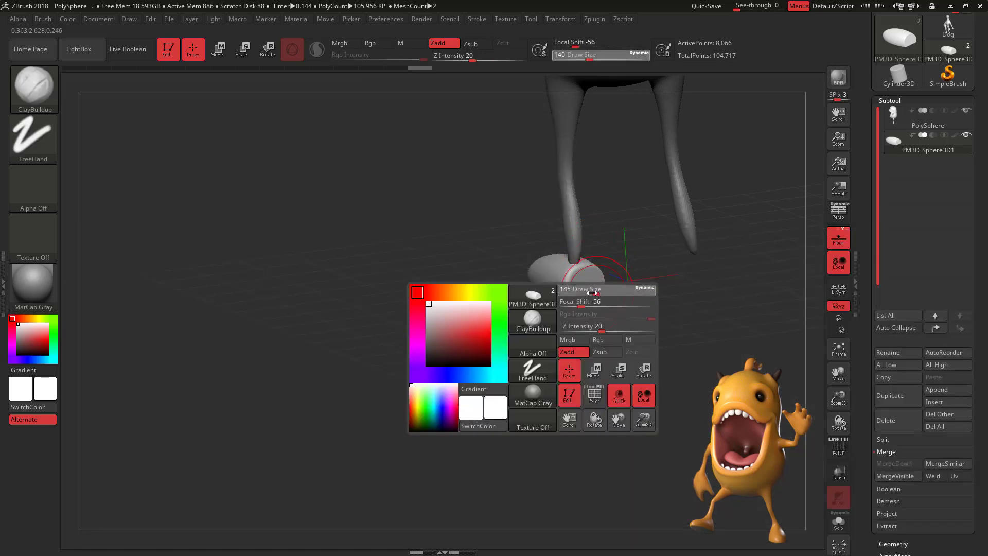
mouse_move(601, 305)
ctrl+right_down()
mouse_move(601, 294)
mouse_move(600, 307)
ctrl+right_up()
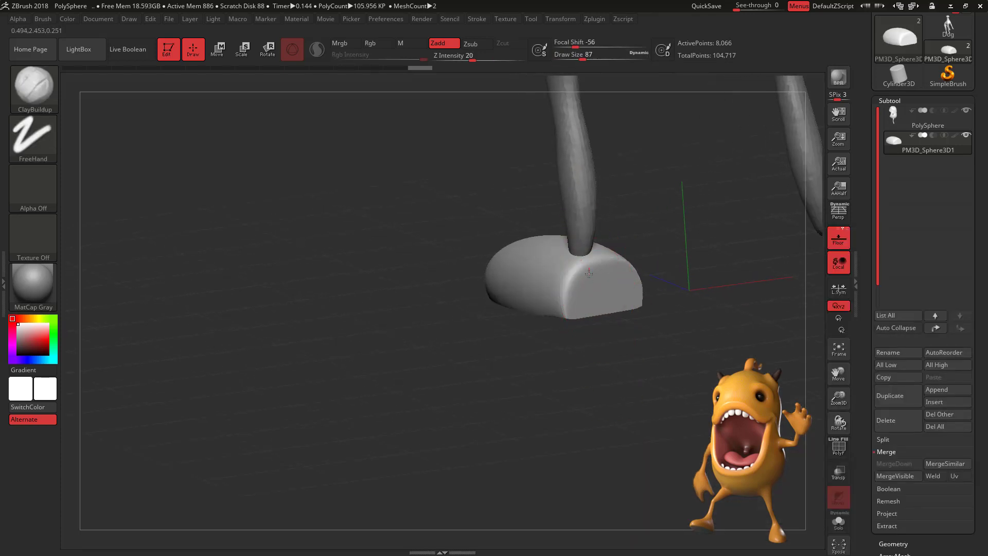
drag(586, 282, 588, 267)
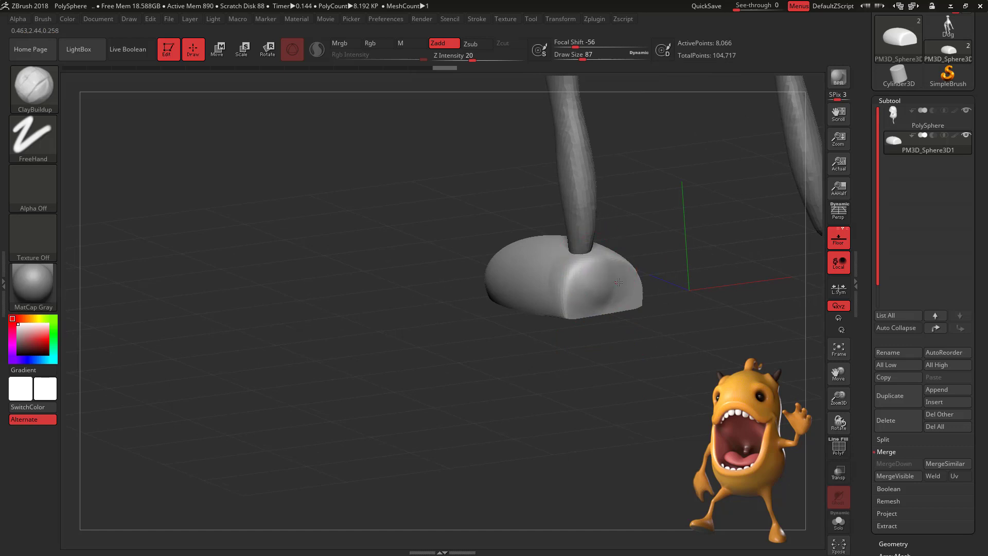
mouse_move(720, 256)
mouse_down()
mouse_move(728, 252)
mouse_move(679, 247)
mouse_move(746, 219)
mouse_up()
key(shift)
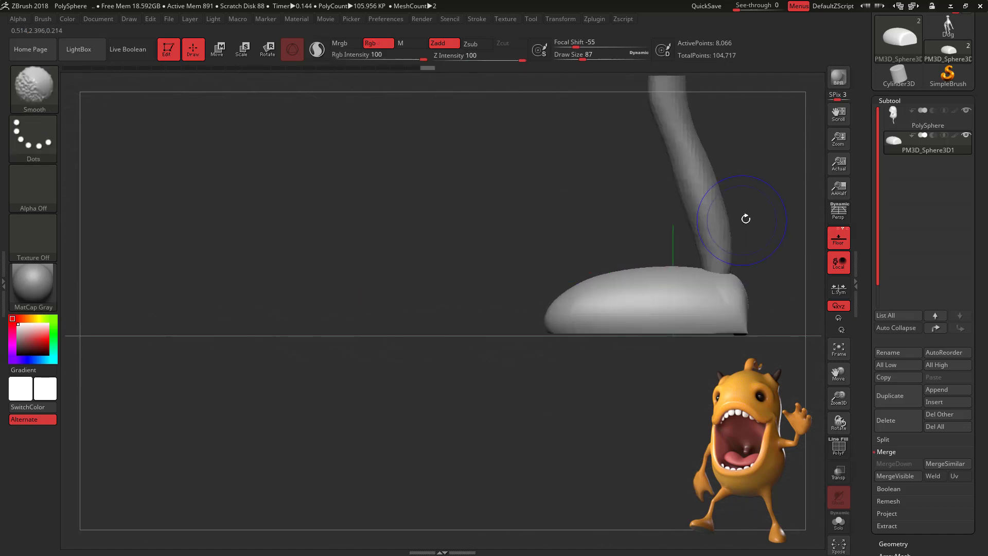
Step: Nudge the foot sideways along the X axis to line it up with the leg
alt+drag(630, 375, 515, 322)
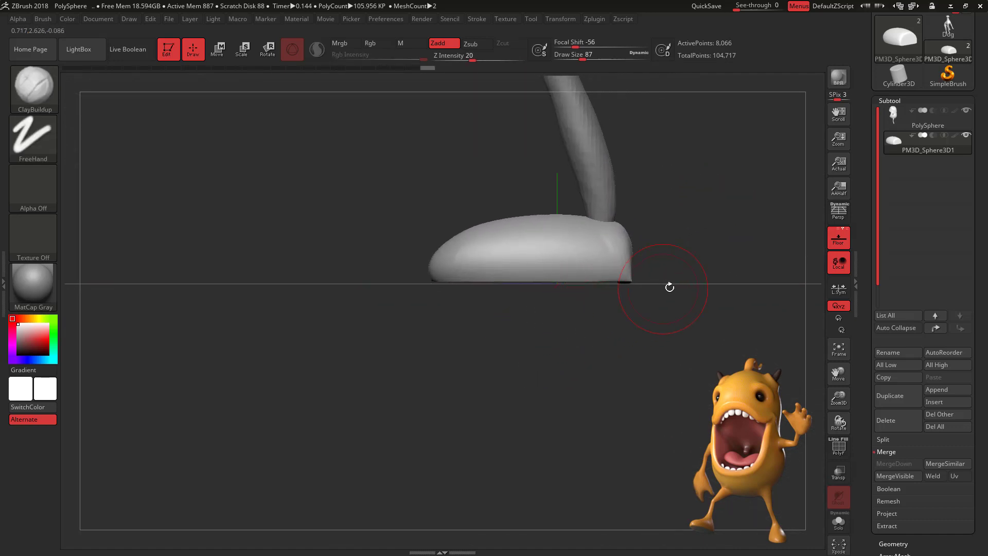
mouse_move(669, 287)
mouse_down()
mouse_move(701, 295)
mouse_move(697, 337)
mouse_move(693, 227)
mouse_move(663, 239)
mouse_move(682, 376)
mouse_up()
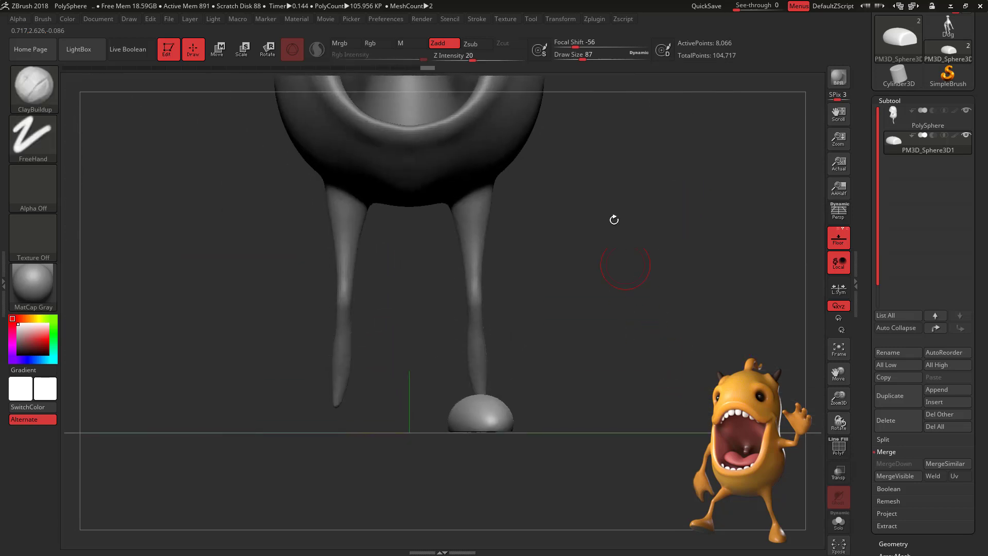
click(594, 19)
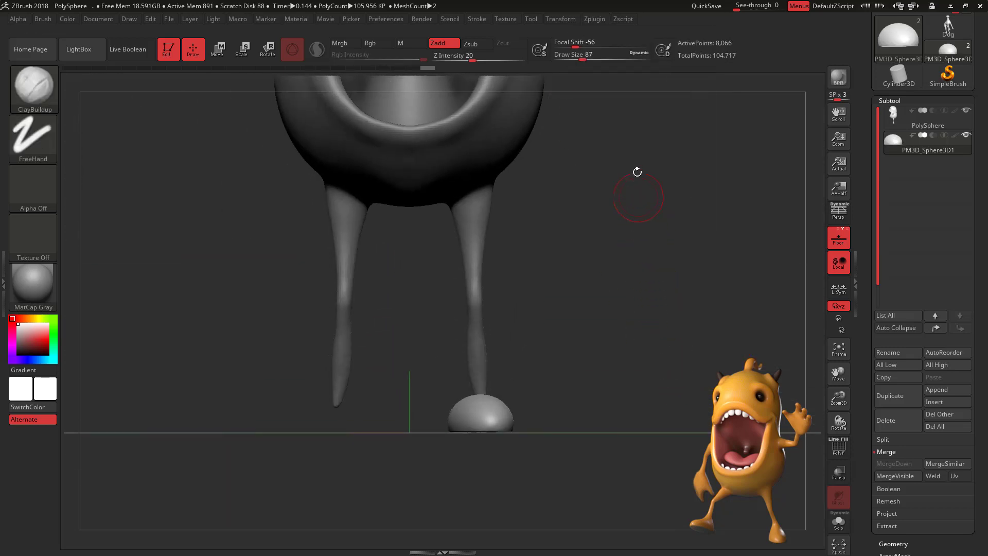
drag(593, 246, 589, 407)
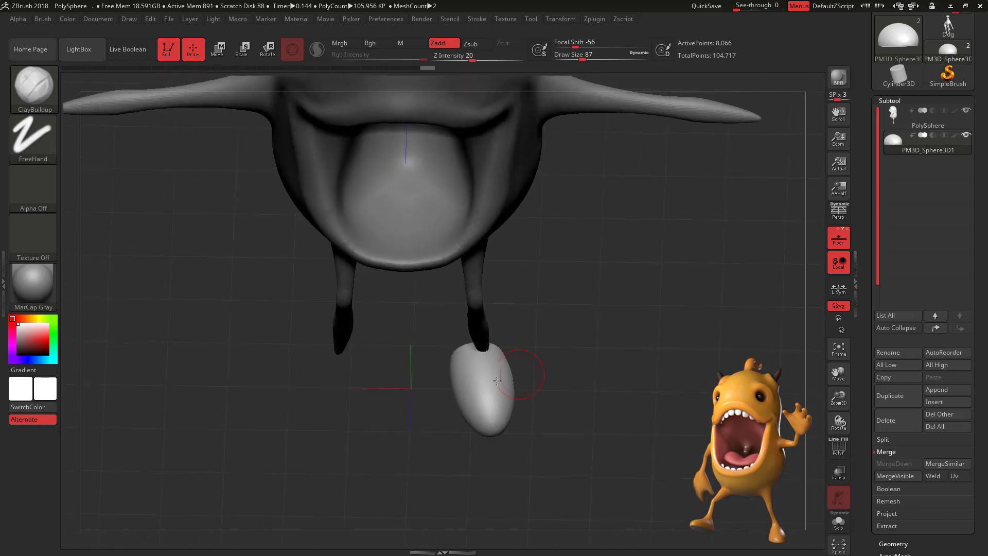
key(w)
drag(416, 387, 423, 387)
drag(630, 334, 609, 344)
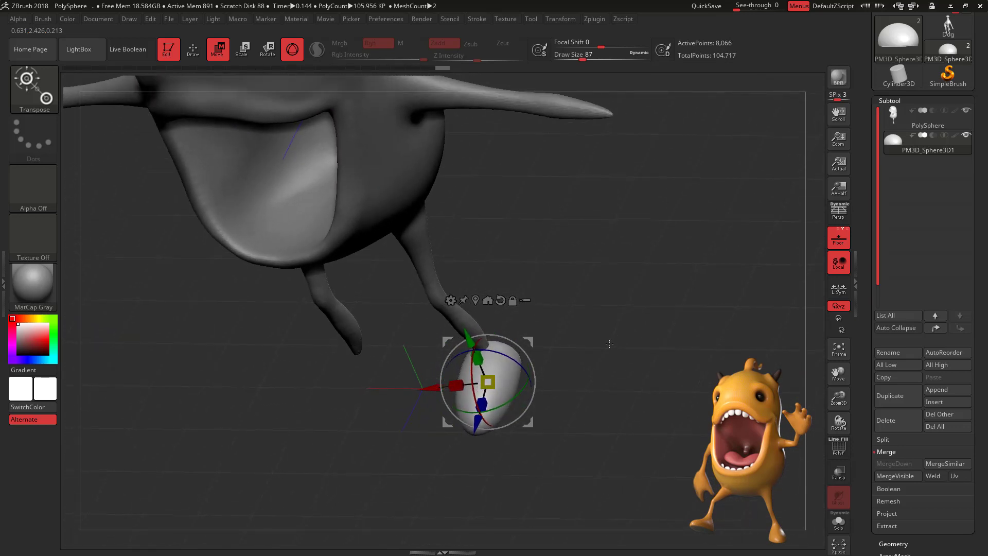
Step: Mirror the foot onto the opposite leg with the SubTool Master plugin
key(q)
click(596, 19)
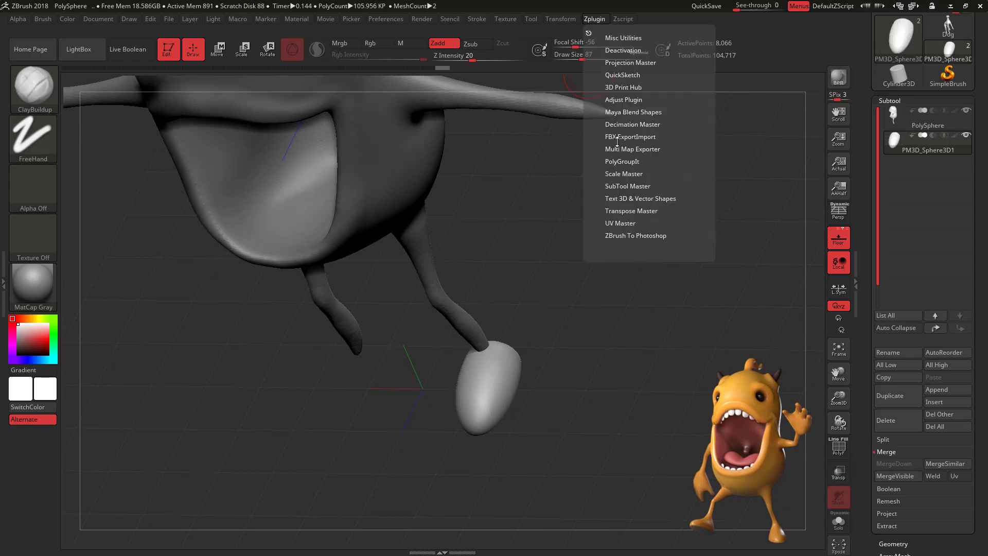
click(638, 186)
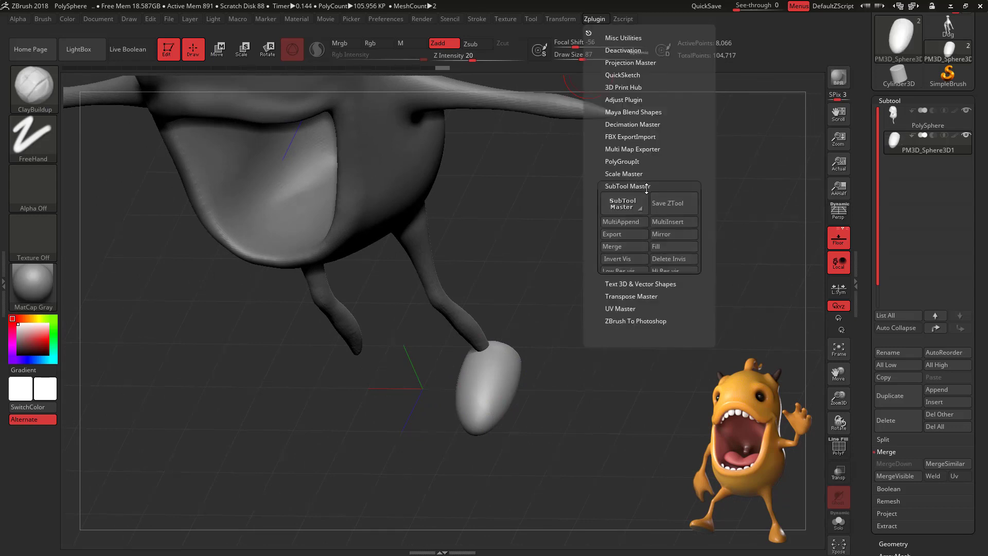
click(673, 235)
click(444, 261)
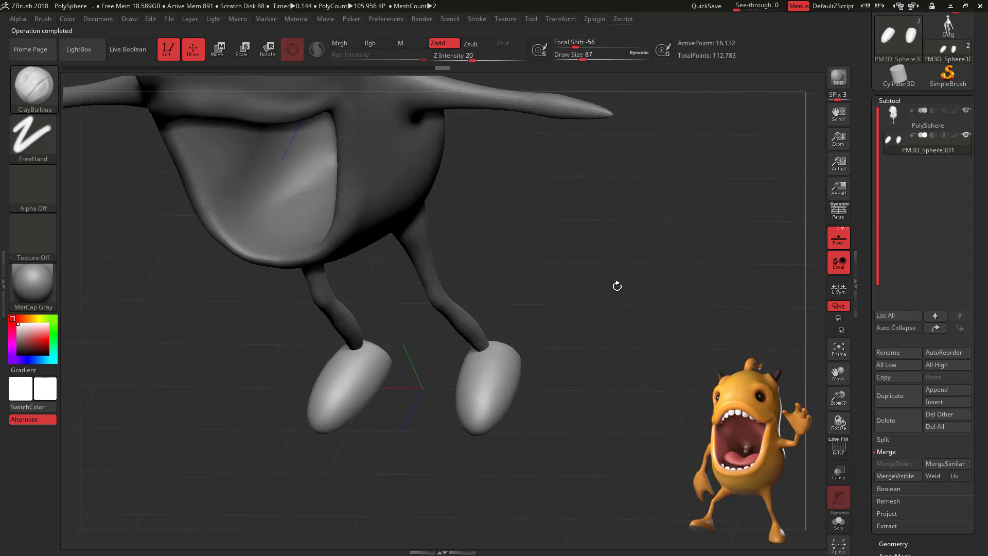
drag(618, 284, 587, 335)
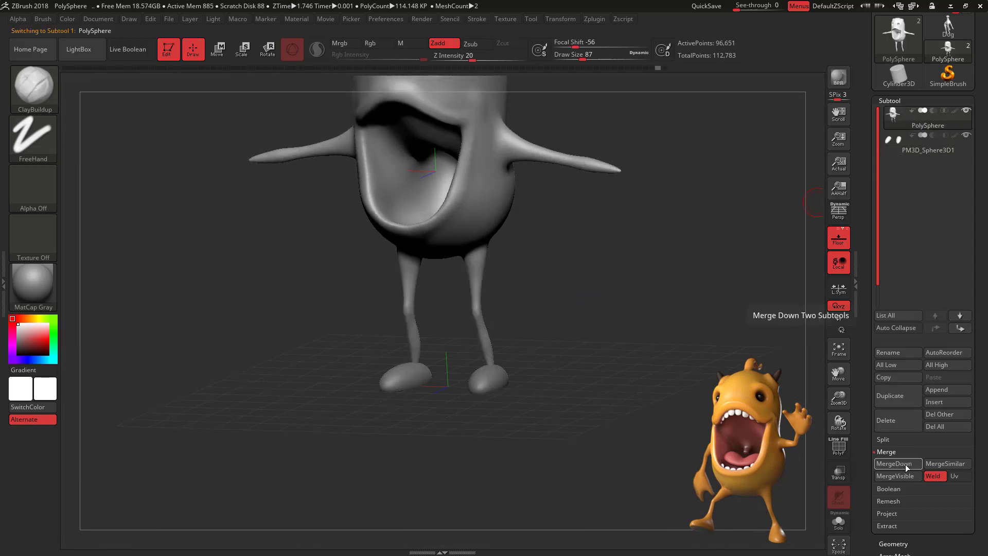
Step: Merge the body subtool down with the feet and remesh the combined model
click(906, 464)
click(803, 487)
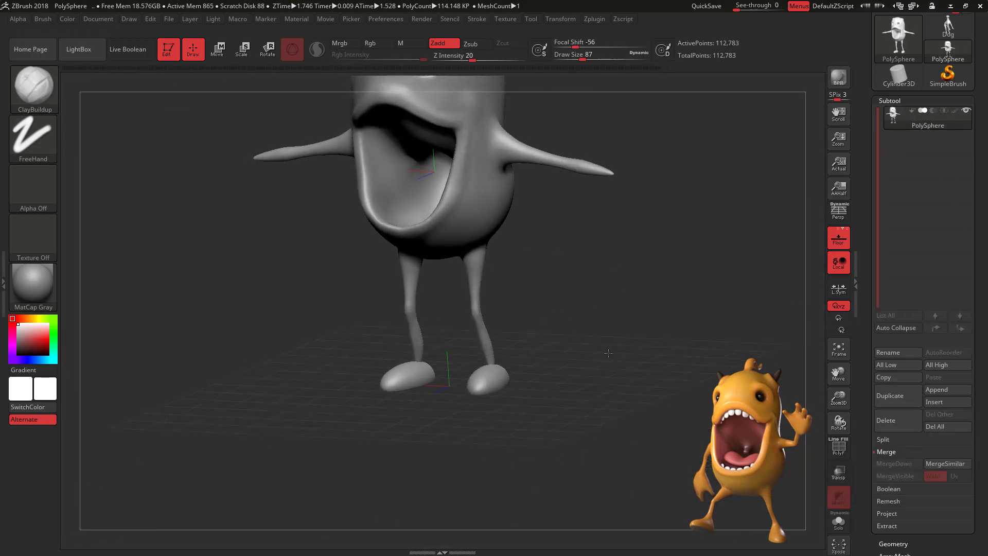
mouse_move(669, 343)
mouse_down()
mouse_move(596, 350)
mouse_move(587, 483)
mouse_up()
drag(604, 399, 615, 391)
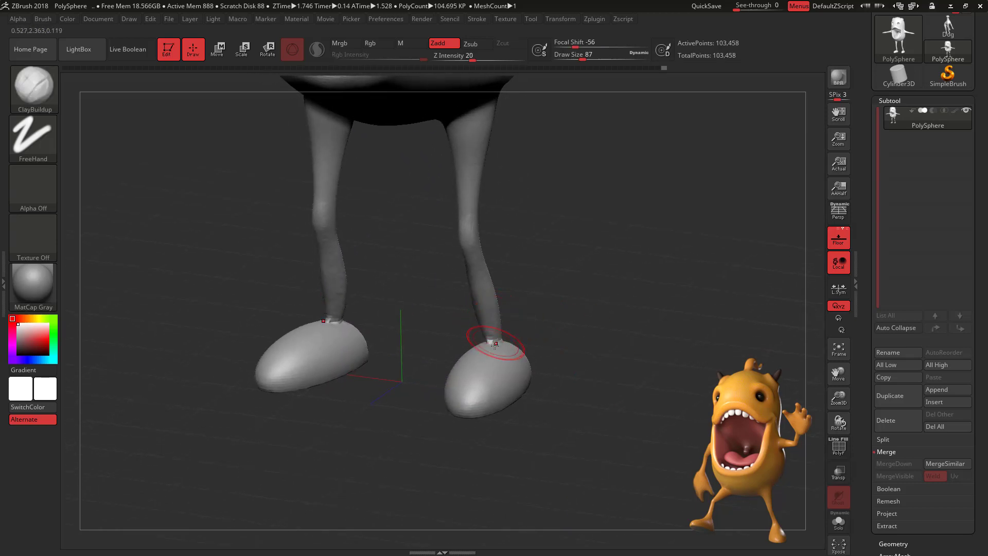
Step: Build up the joints between the lower legs and feet with the ClayBuildup brush at Draw Size 46
drag(547, 278, 508, 335)
key(space)
mouse_move(552, 273)
mouse_down()
mouse_move(567, 269)
mouse_move(513, 293)
mouse_up()
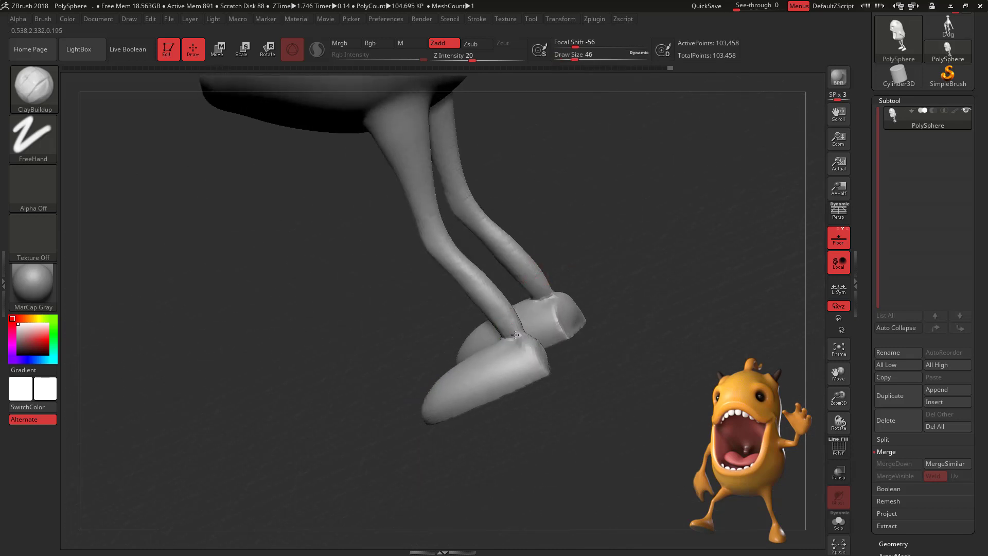
mouse_move(502, 346)
mouse_down()
mouse_move(530, 329)
mouse_move(542, 348)
mouse_up()
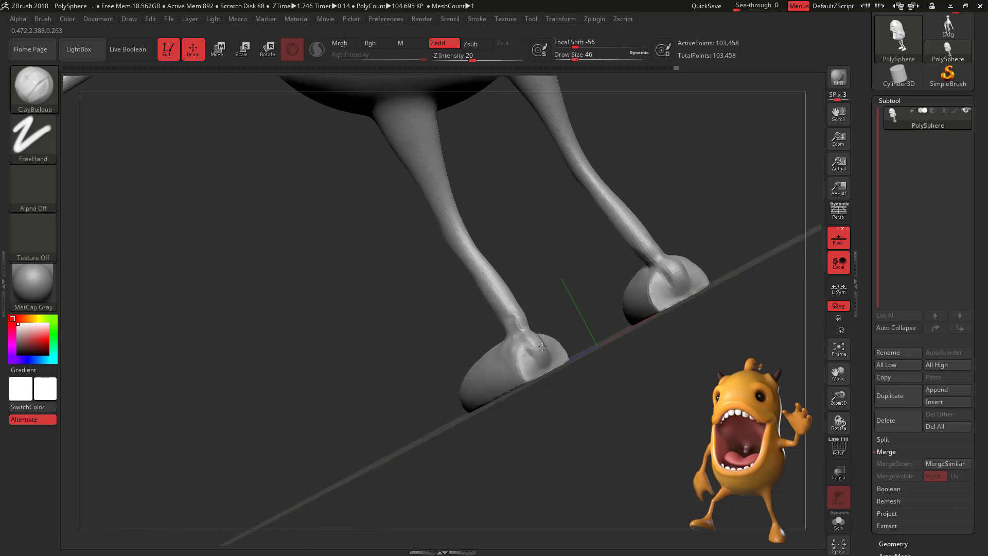
drag(607, 320, 574, 305)
drag(548, 347, 531, 315)
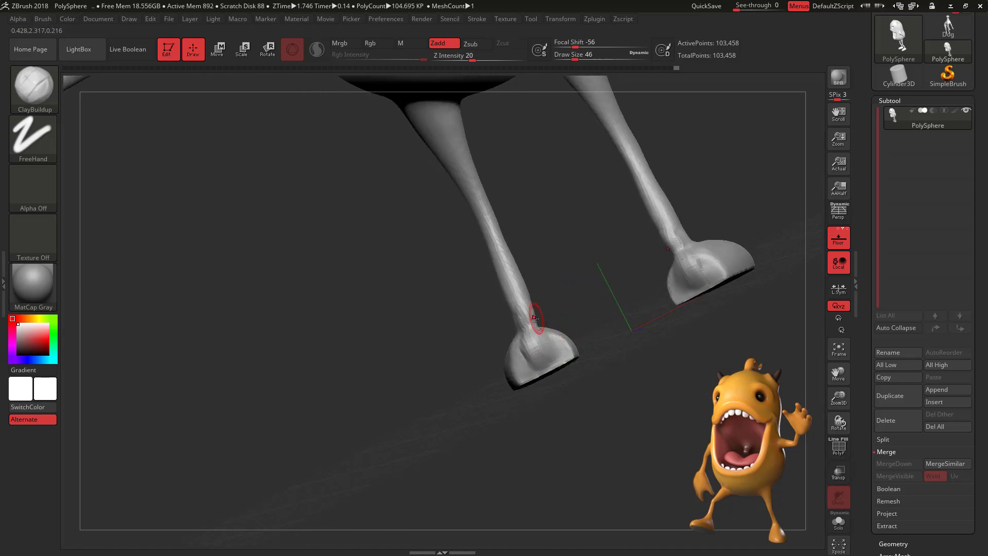
mouse_move(572, 270)
mouse_down()
mouse_move(580, 267)
mouse_move(525, 335)
mouse_up()
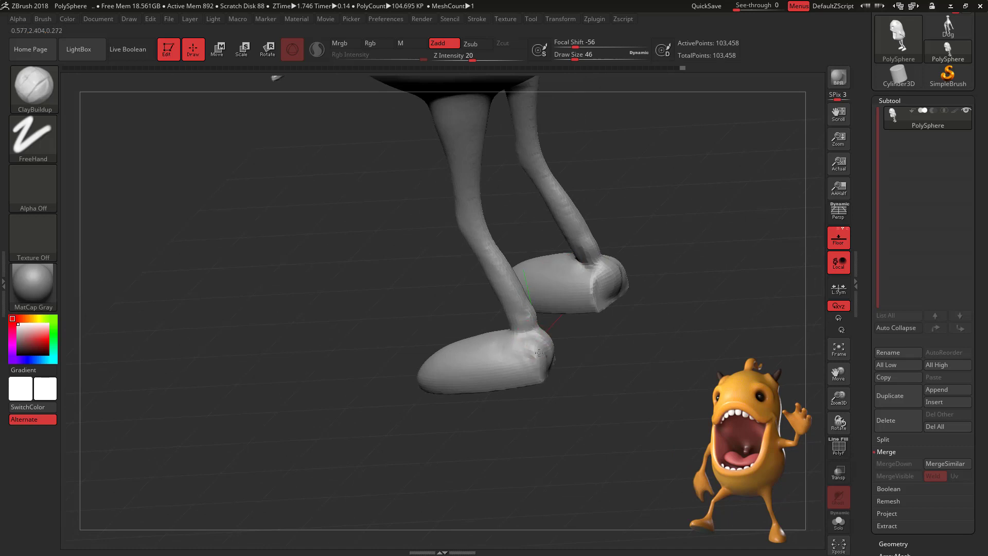
drag(624, 281, 721, 256)
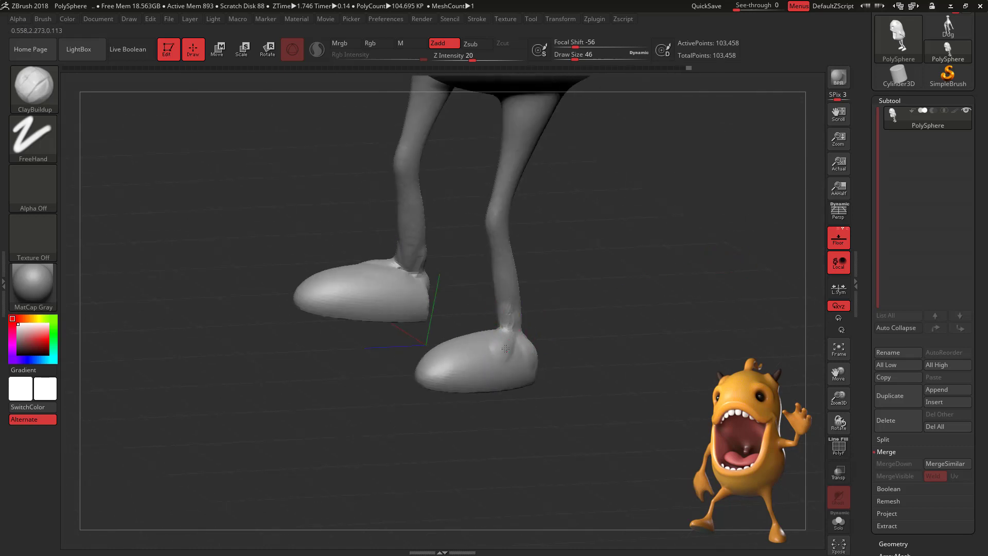
drag(585, 277, 517, 321)
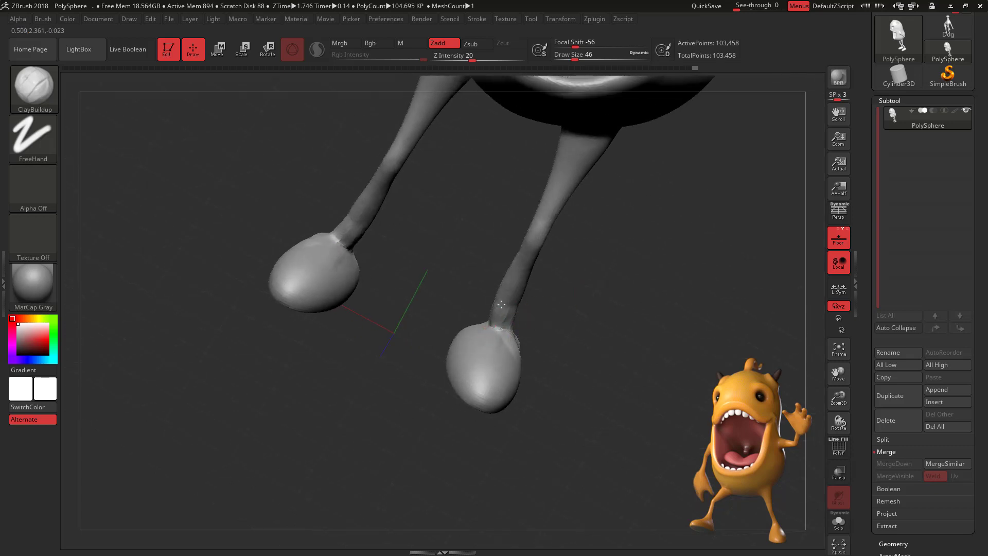
Step: Smooth the creases at the front and inner side of the ankles at Draw Size 46
key(shift)
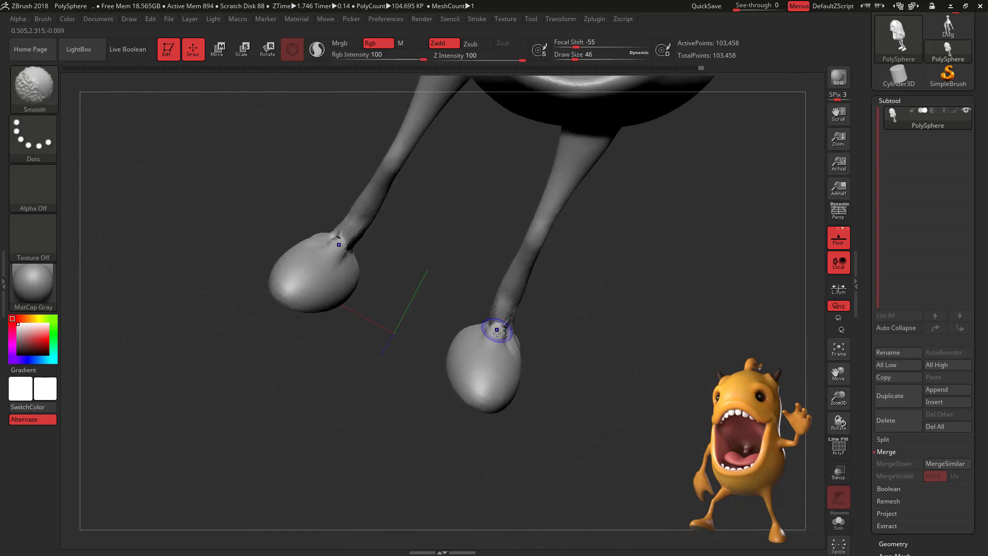
shift+drag(498, 314, 504, 318)
drag(604, 295, 619, 337)
shift+drag(496, 313, 483, 306)
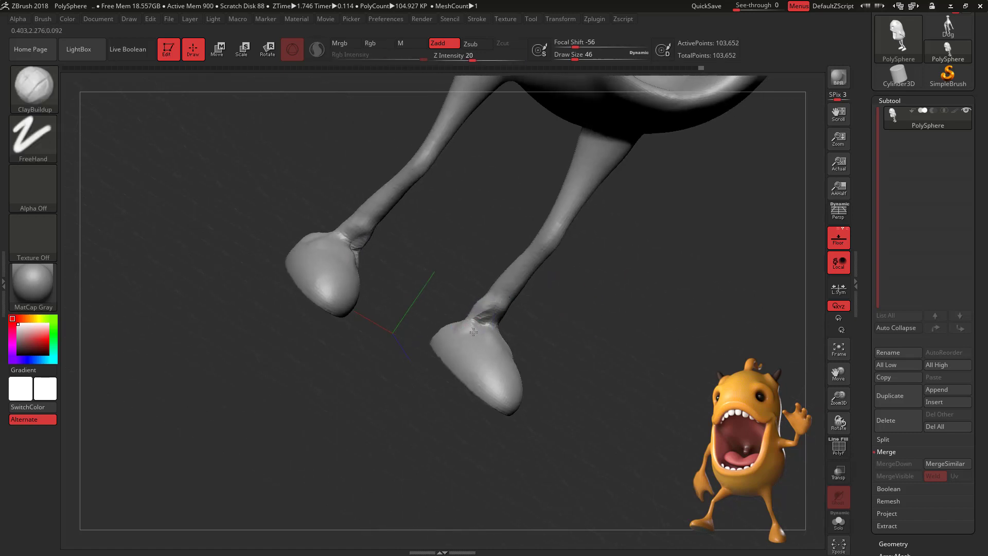
key(shift)
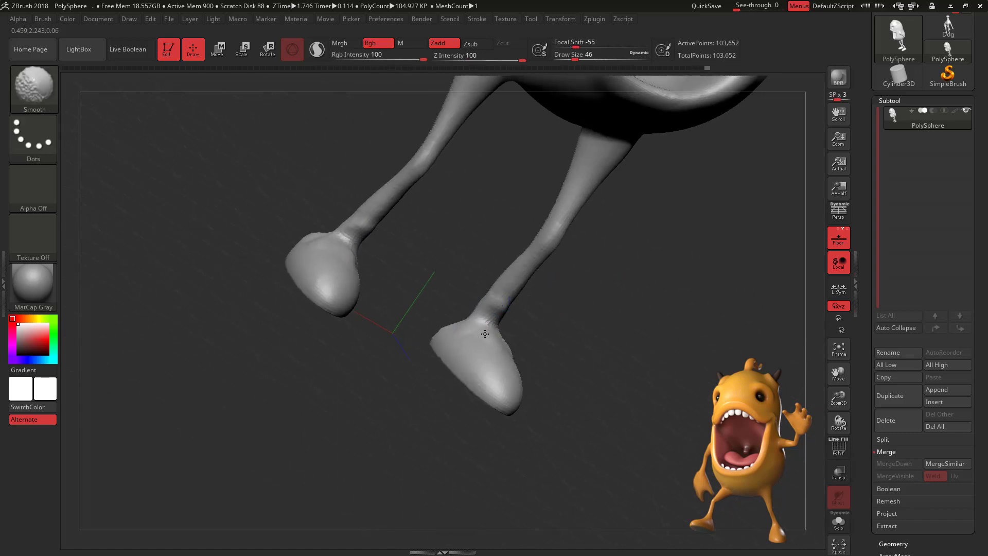
Step: Blend the ankles into the tops of the feet with the Smooth brush at Draw Size 80
mouse_move(601, 289)
mouse_down()
mouse_move(554, 292)
mouse_move(571, 311)
mouse_up()
key(space)
mouse_move(499, 312)
shift+mouse_down()
mouse_move(502, 300)
mouse_move(503, 314)
shift+mouse_up()
shift+drag(503, 353, 509, 348)
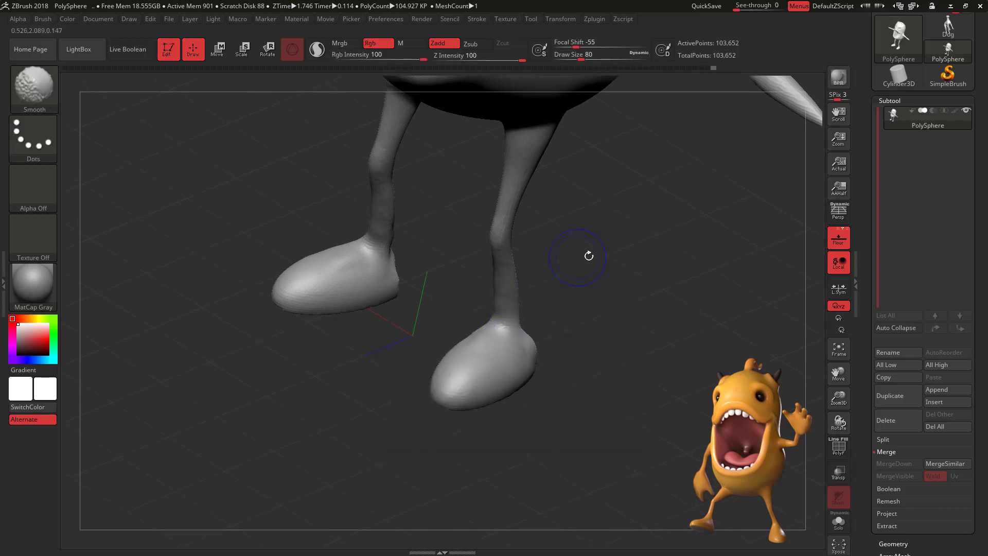
drag(588, 255, 571, 340)
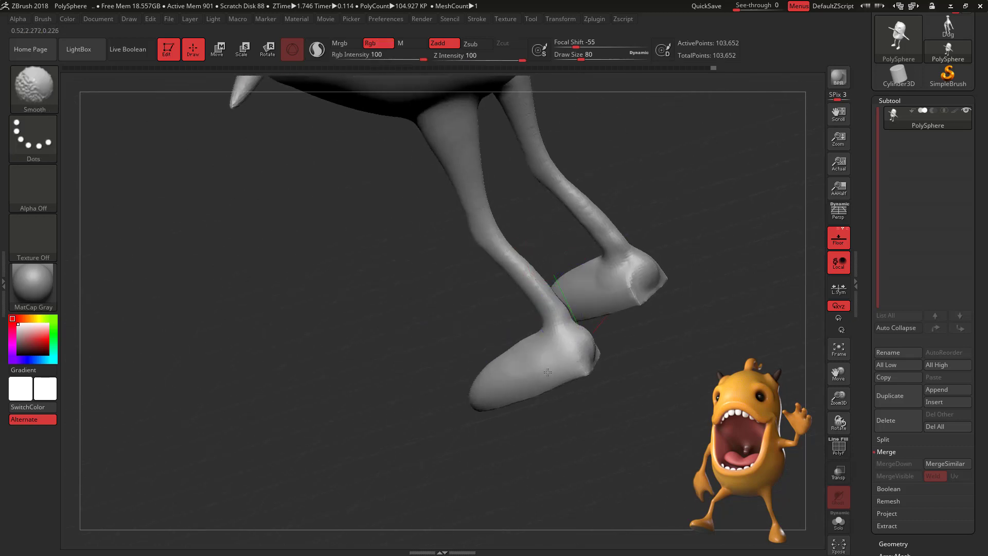
drag(672, 326, 629, 341)
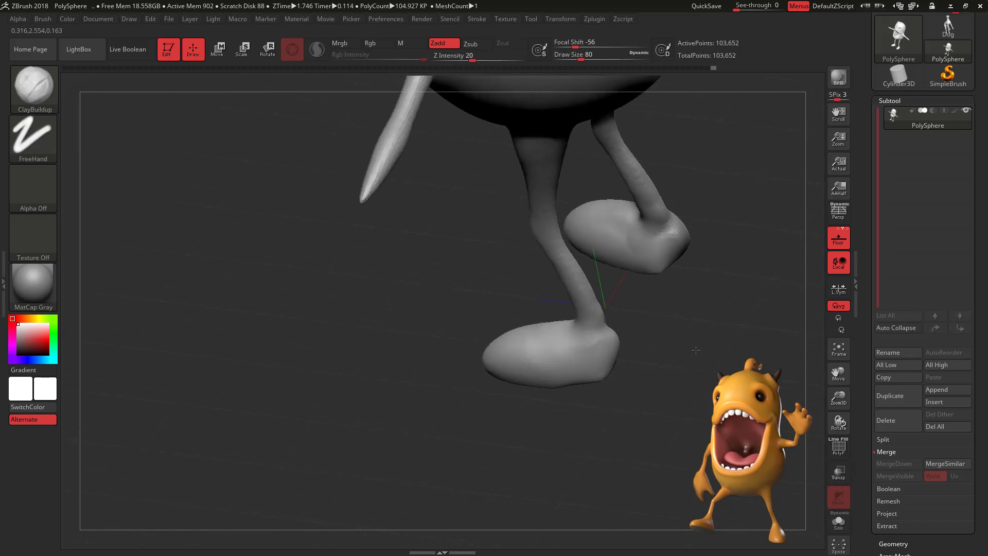
Step: Reshape the heels with the Move brush at Draw Size 128
drag(643, 314, 670, 338)
key(b)
key(m)
key(v)
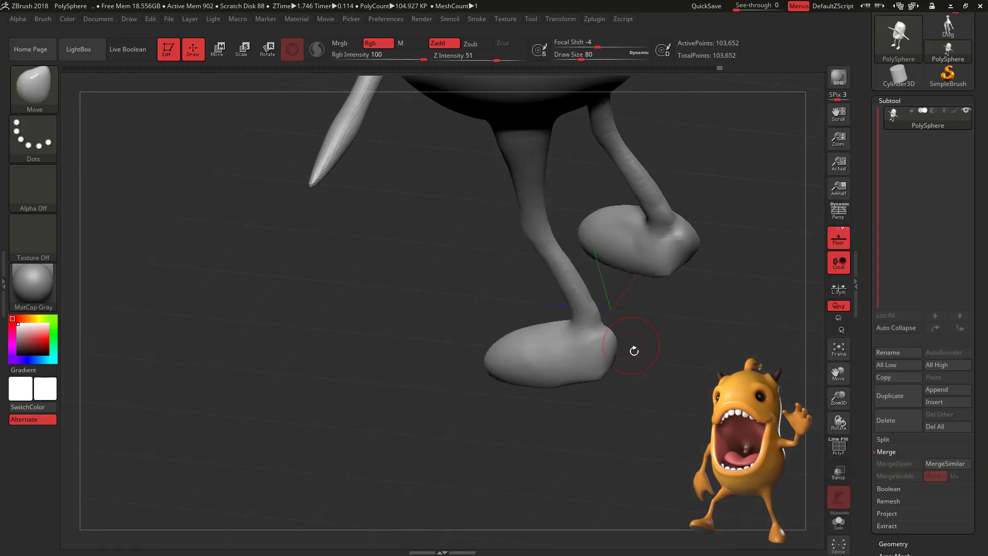
key(space)
mouse_move(641, 368)
mouse_down()
mouse_move(649, 366)
mouse_move(578, 377)
mouse_up()
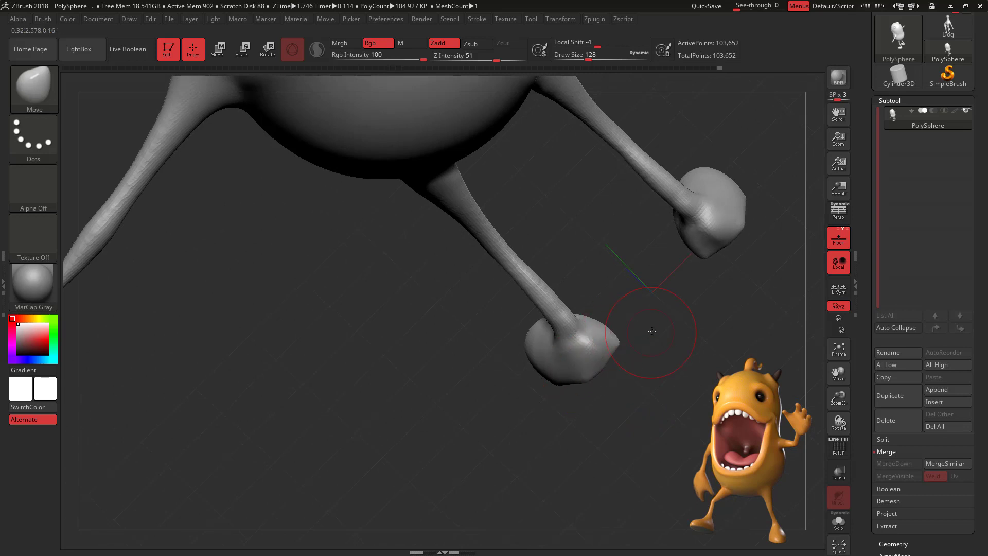
drag(652, 331, 666, 253)
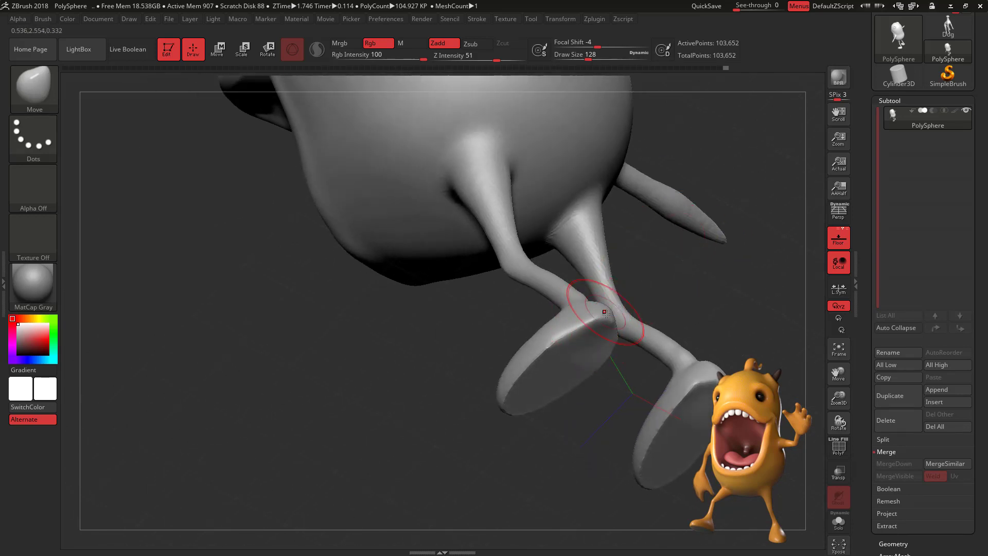
Step: Round the backs of the heels with the Move brush and smooth the ankles and tops of the feet
drag(688, 258, 581, 272)
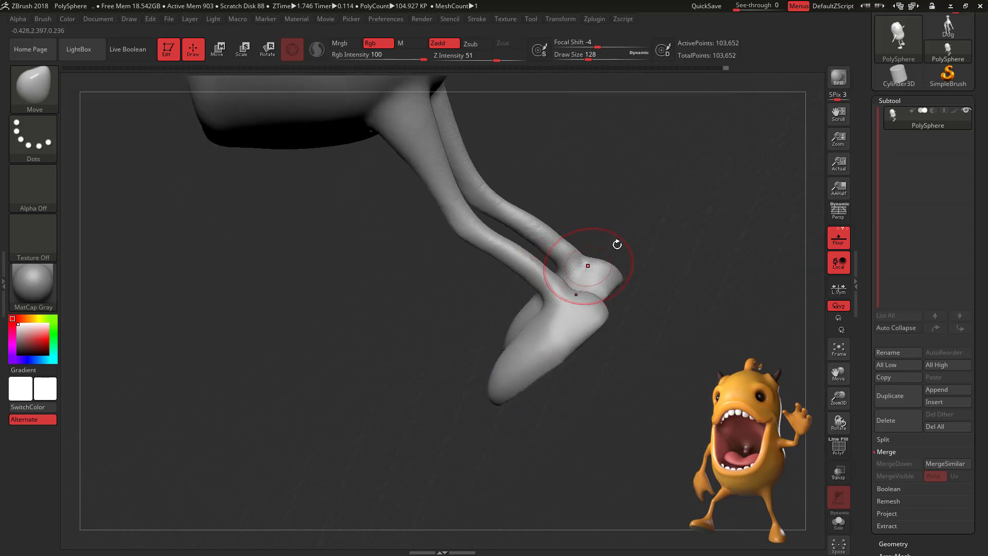
drag(617, 245, 586, 279)
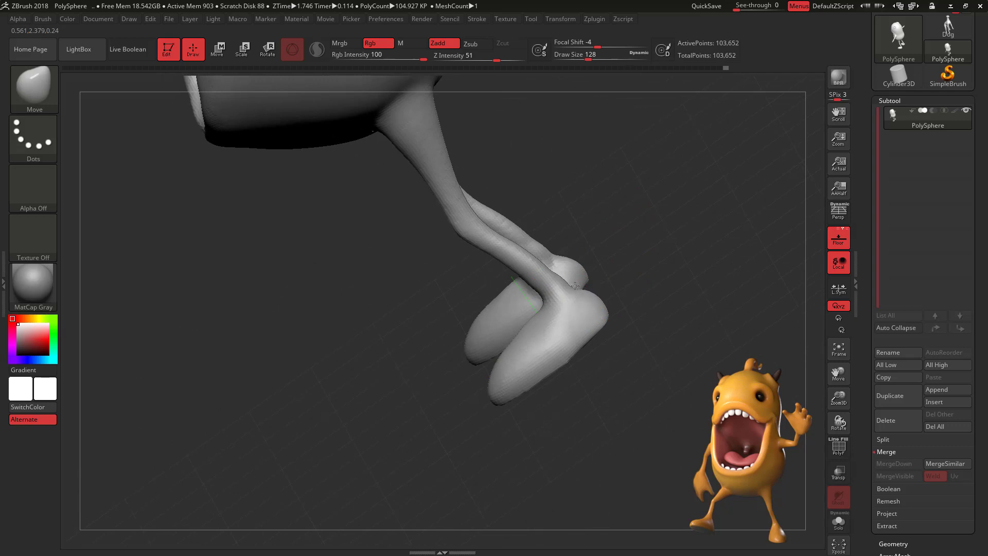
drag(638, 246, 682, 226)
shift+drag(572, 288, 558, 320)
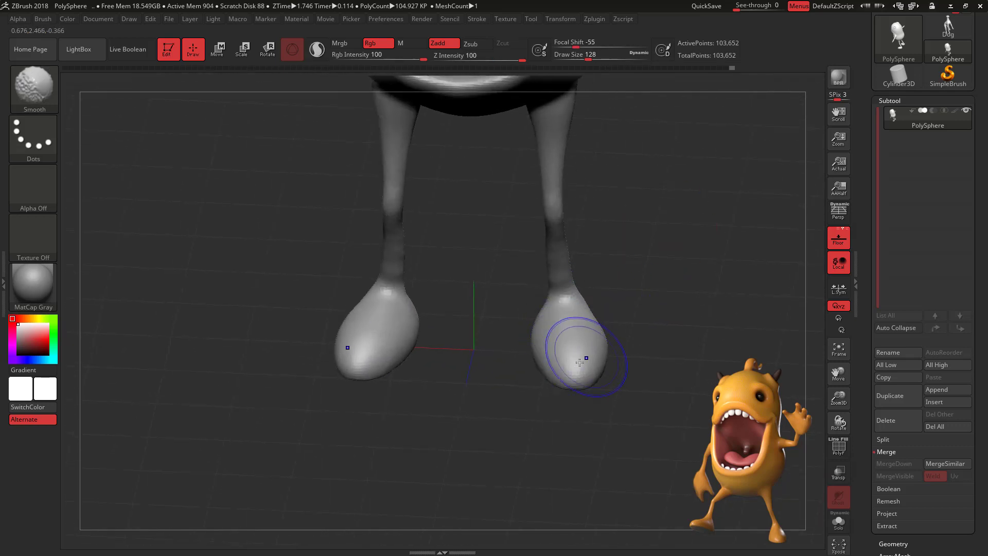
Step: Refine the heel, sole and toe outlines along the floor line and smooth their lower edges
mouse_move(639, 320)
mouse_down()
mouse_move(690, 258)
mouse_move(692, 278)
mouse_move(674, 273)
mouse_move(666, 286)
mouse_move(668, 278)
mouse_up()
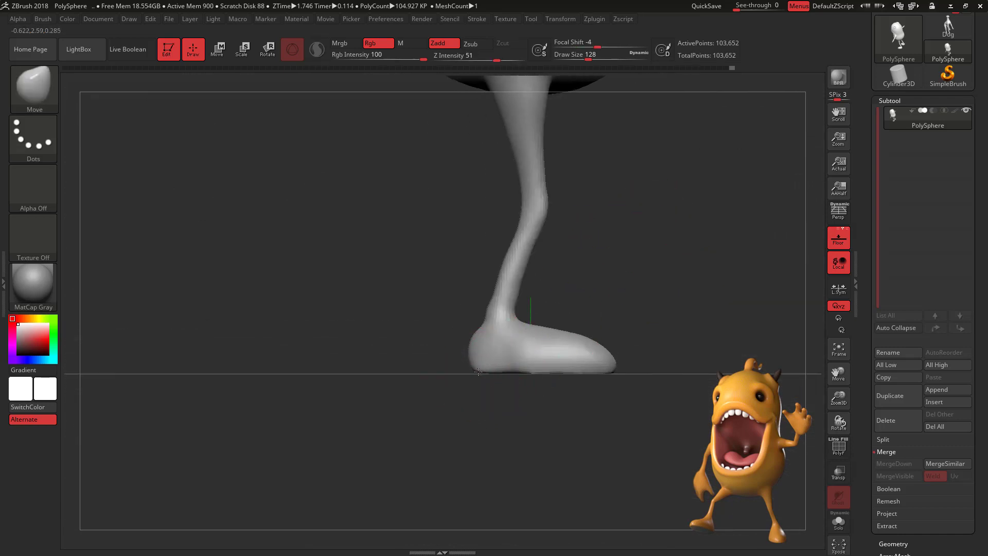
mouse_move(543, 367)
shift+mouse_down()
mouse_move(512, 364)
mouse_move(617, 371)
shift+mouse_up()
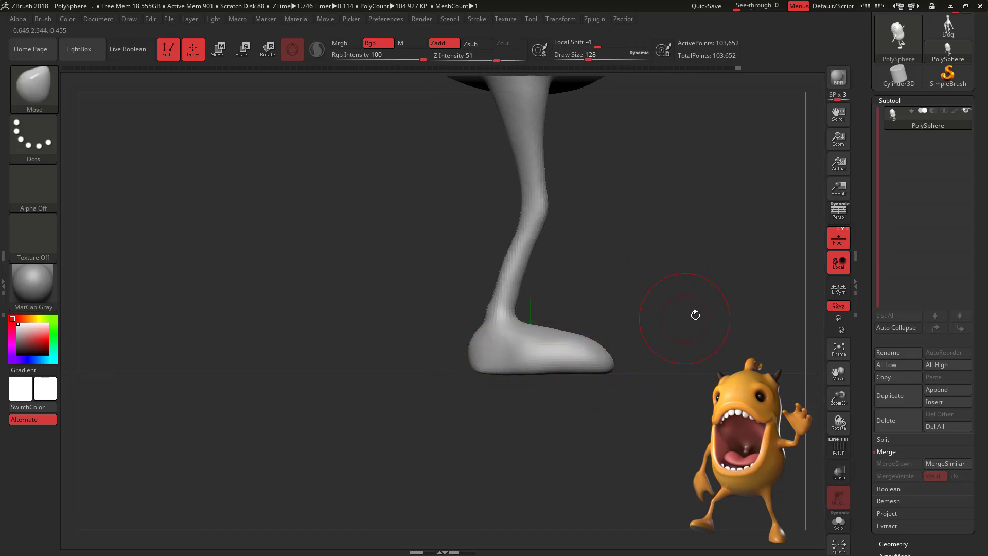
drag(695, 315, 618, 338)
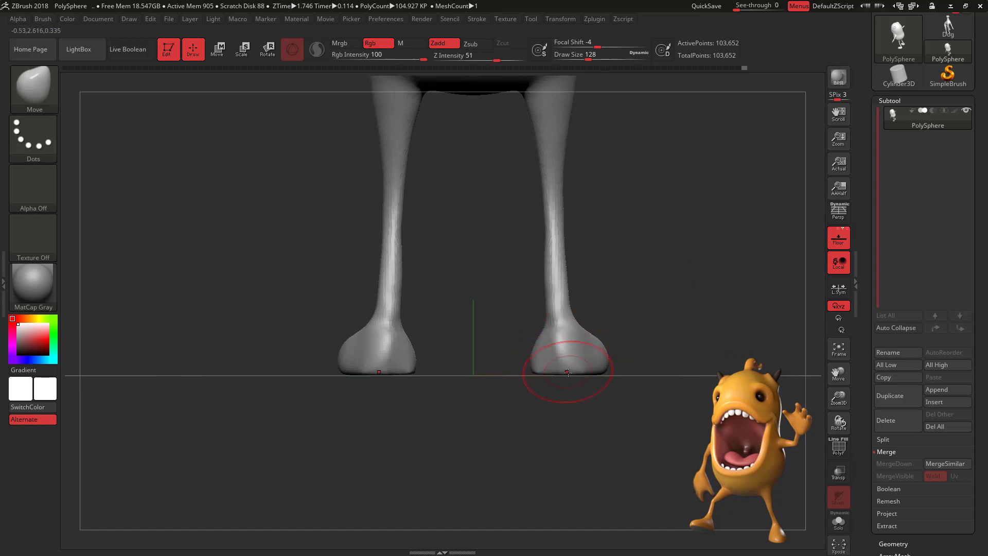
key(shift)
shift+drag(536, 367, 554, 354)
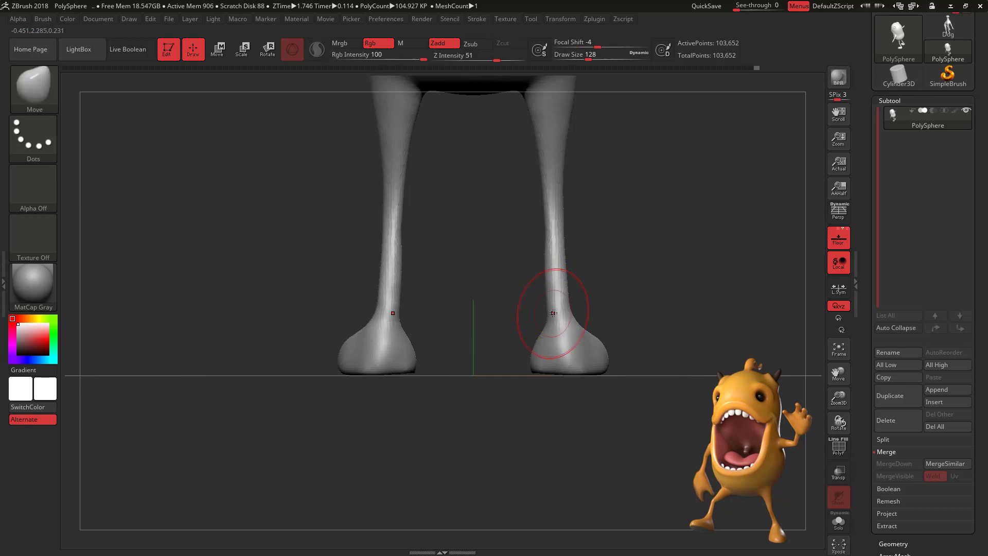
Step: Shape and smooth the soles and the heel edges from underneath at Draw Size 128
mouse_move(647, 289)
mouse_down()
mouse_move(671, 305)
mouse_move(544, 355)
mouse_up()
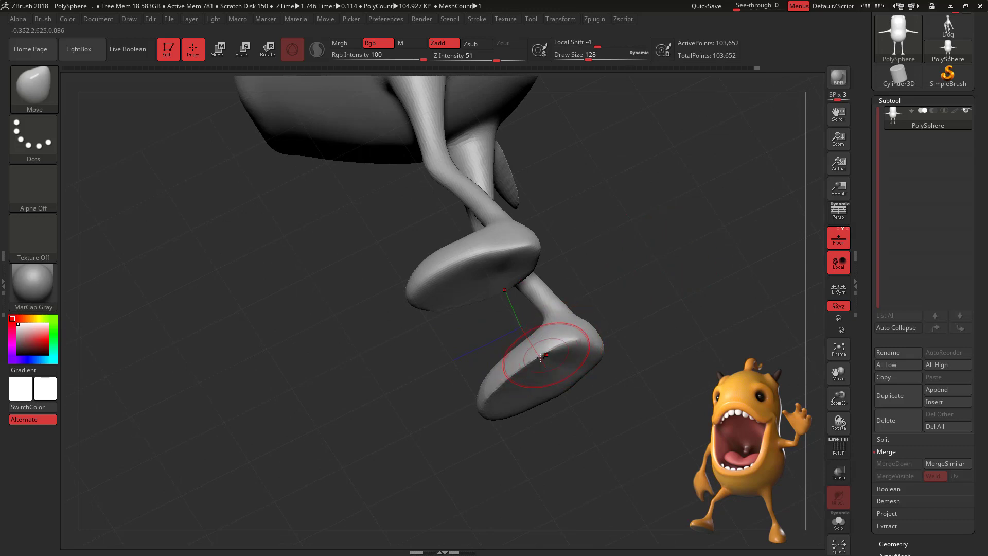
key(shift)
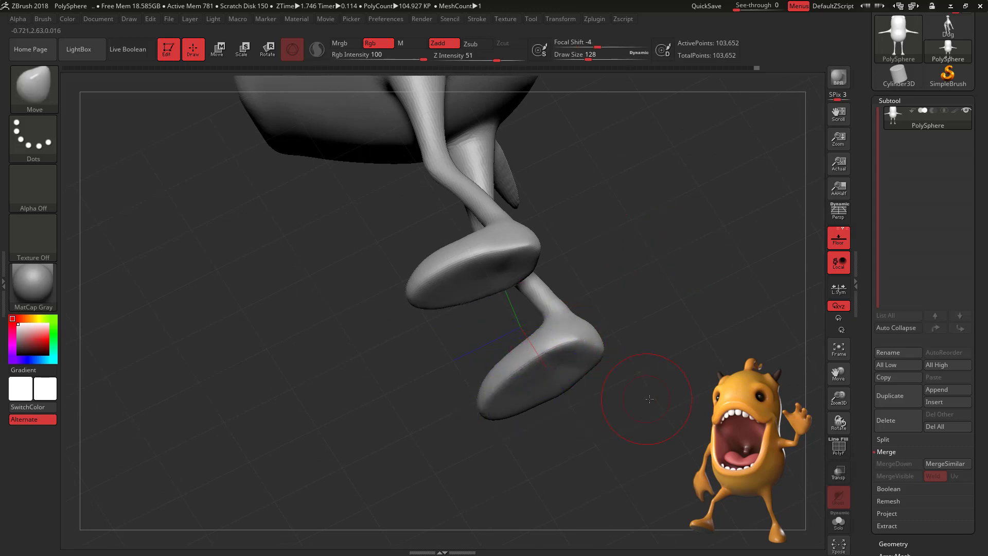
drag(640, 375, 596, 379)
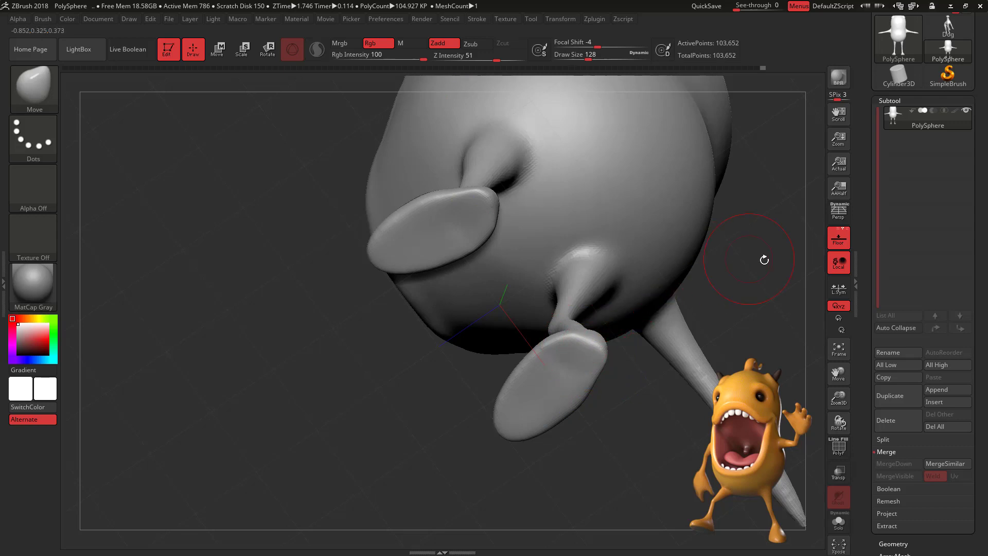
drag(764, 260, 741, 239)
key(shift)
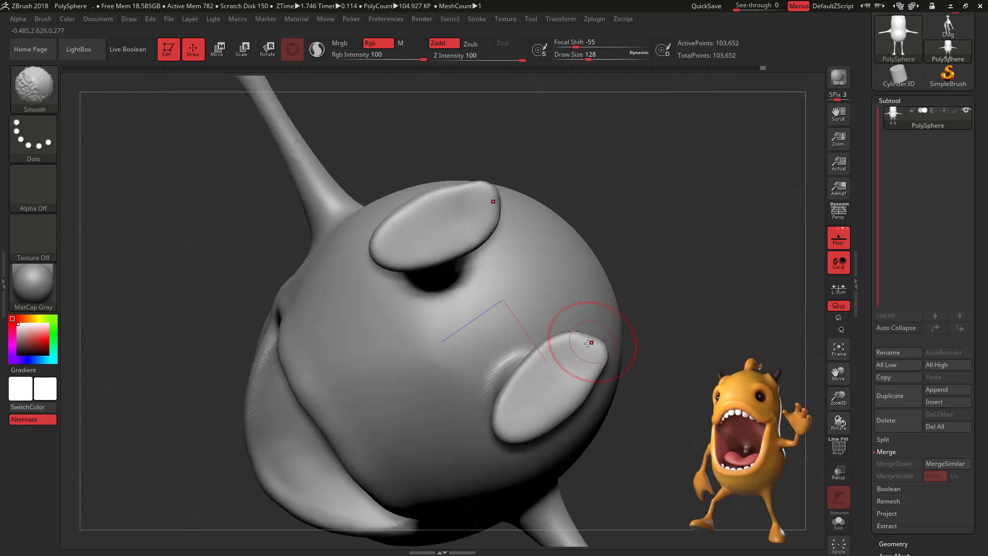
drag(585, 336, 587, 342)
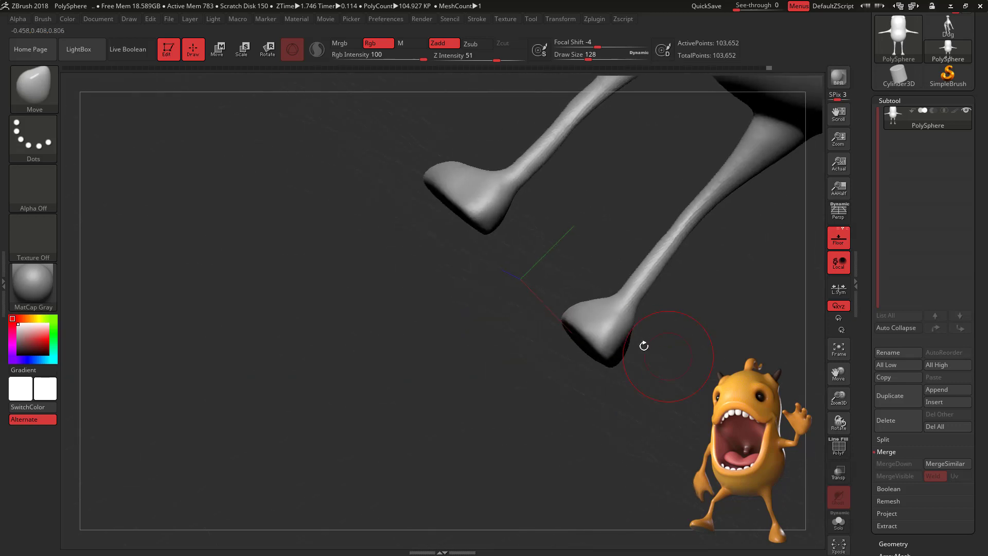
key(shift)
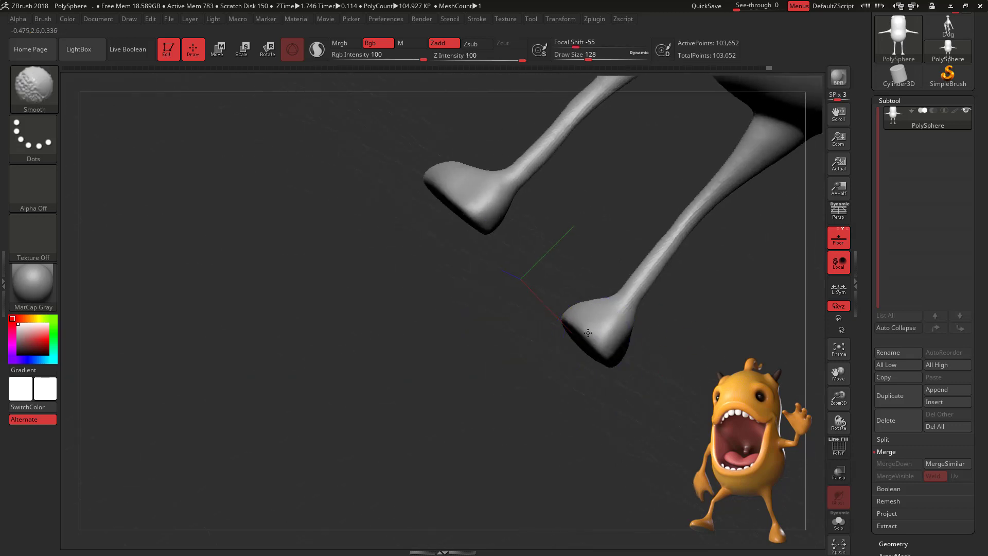
Step: Smooth the lower legs just above the ankles
drag(646, 309, 676, 267)
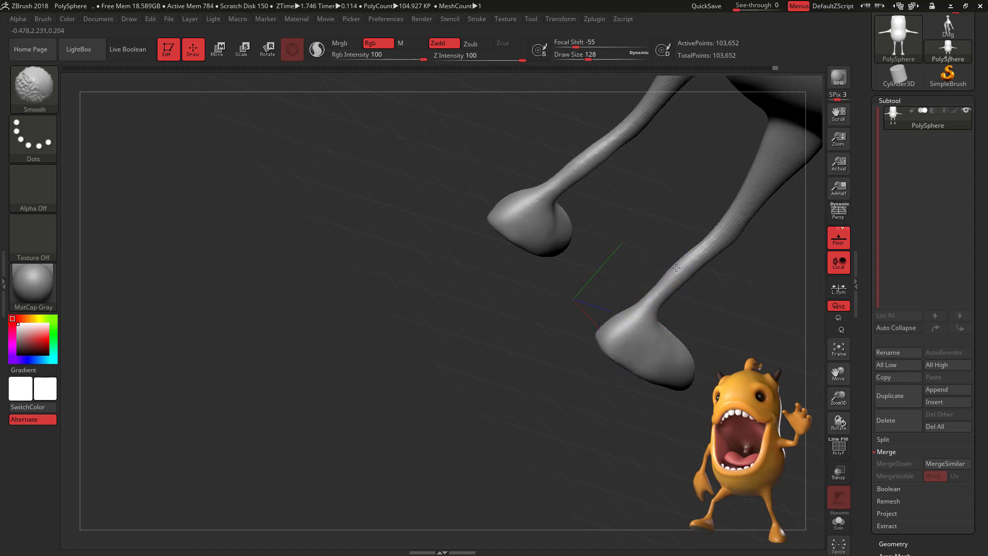
shift+drag(649, 301, 681, 275)
mouse_move(717, 316)
mouse_down()
mouse_move(743, 336)
mouse_move(758, 304)
mouse_up()
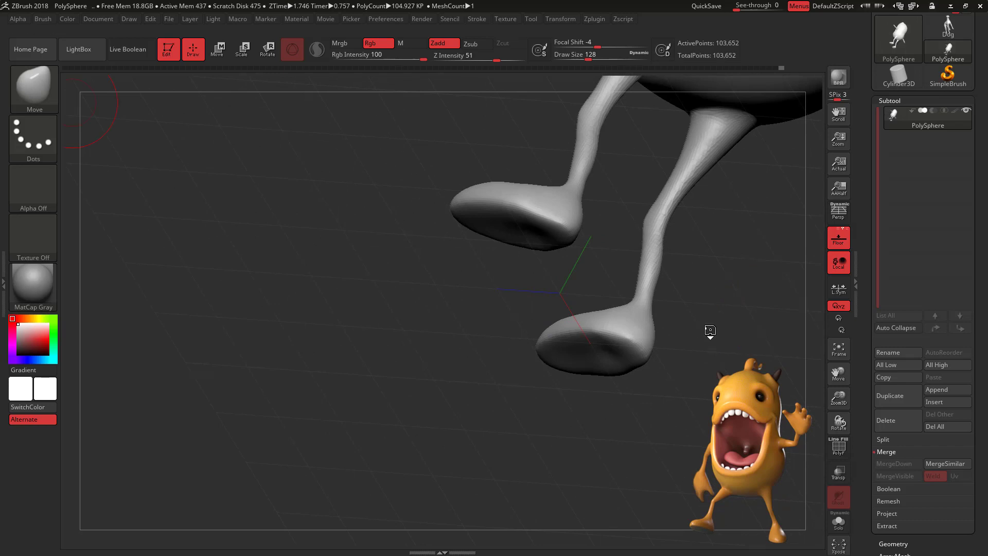
Step: Refine the outer heel and ankle with the Move brush and smooth the side of the foot
drag(710, 331, 649, 369)
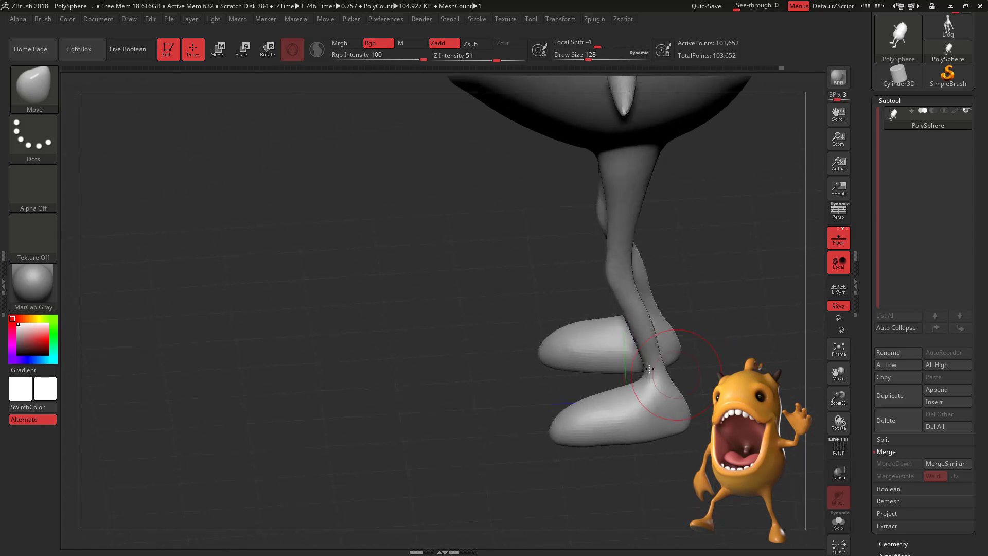
key(shift)
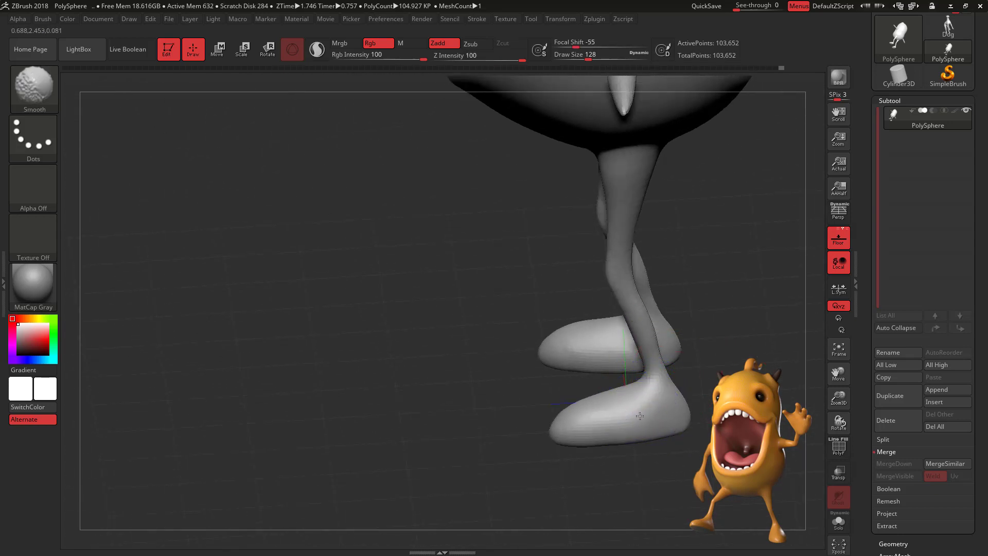
shift+drag(639, 416, 634, 416)
mouse_move(712, 360)
mouse_down()
mouse_move(751, 360)
mouse_move(742, 329)
mouse_move(659, 346)
mouse_up()
key(shift)
mouse_move(681, 307)
mouse_down()
mouse_move(719, 341)
mouse_move(712, 346)
mouse_move(719, 332)
mouse_move(692, 304)
mouse_up()
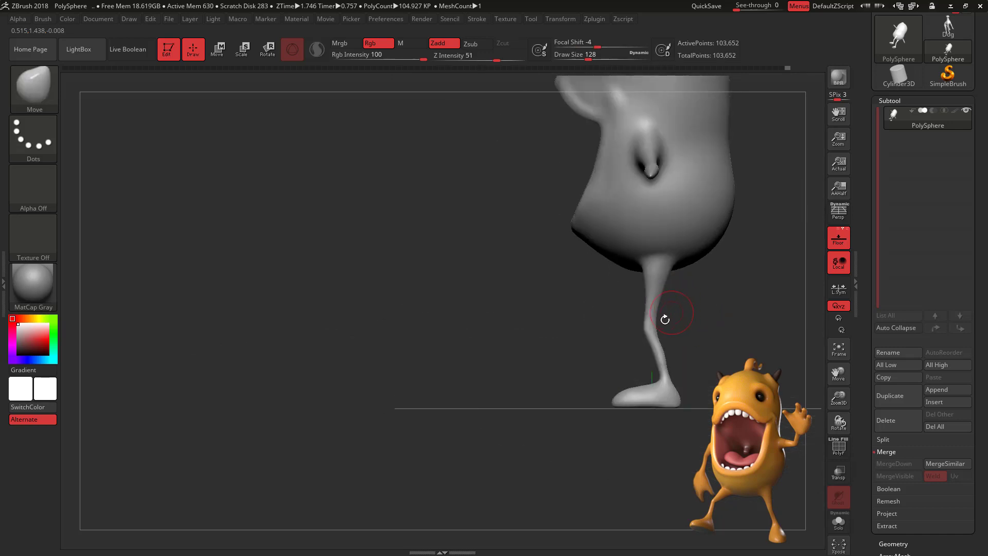
Step: Adjust the bend of the legs around the knees with the Move brush at Draw Size 217
key(space)
drag(648, 329, 657, 329)
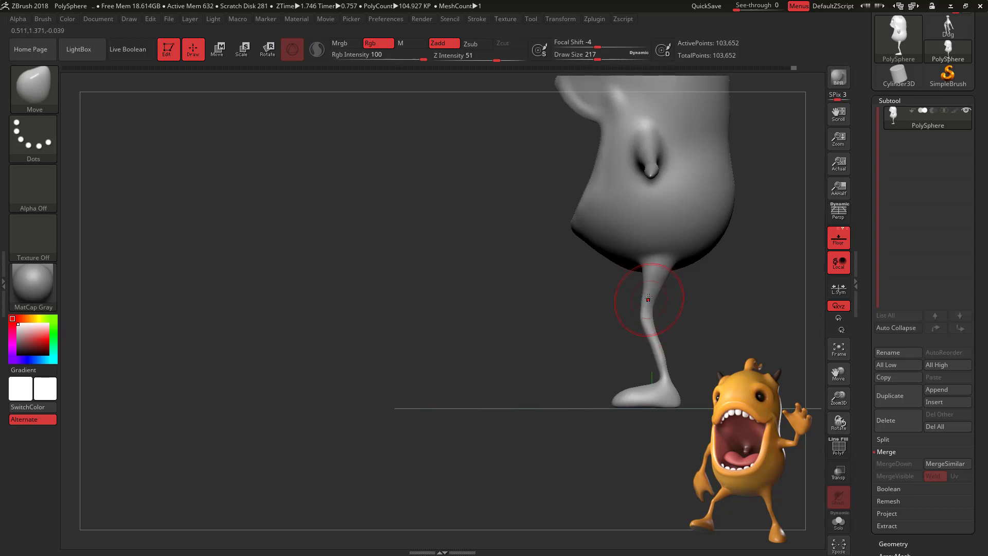
right_drag(648, 298, 683, 302)
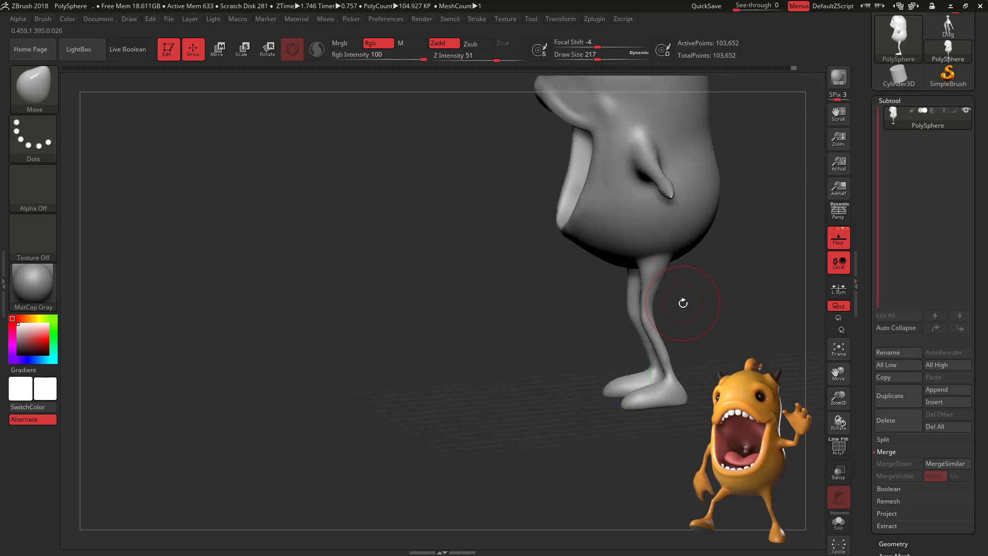
Step: Build up the knees and lower legs with the ClayBuildup brush at Draw Size 108 and smooth the shapes
key(b)
key(c)
key(b)
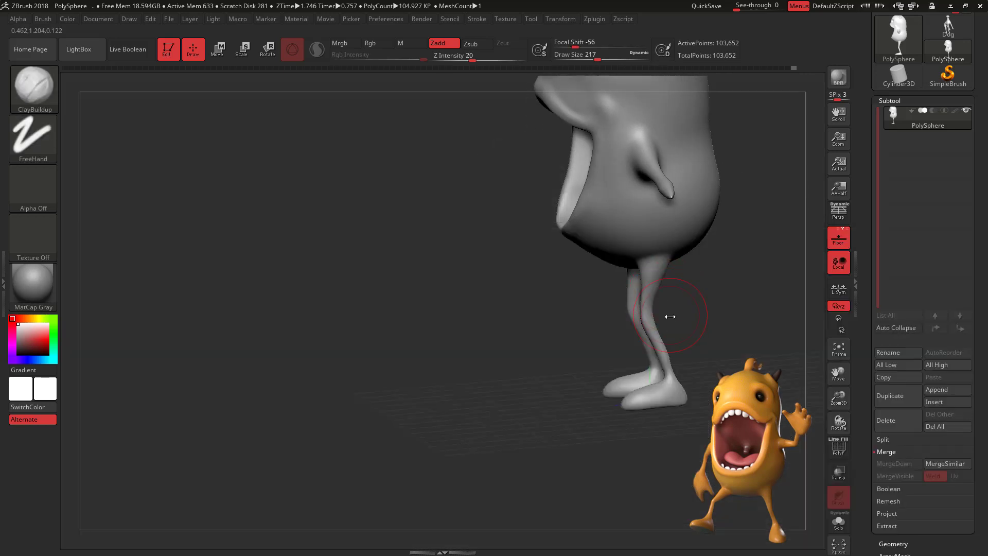
key(space)
drag(669, 317, 660, 315)
right_drag(662, 305, 676, 286)
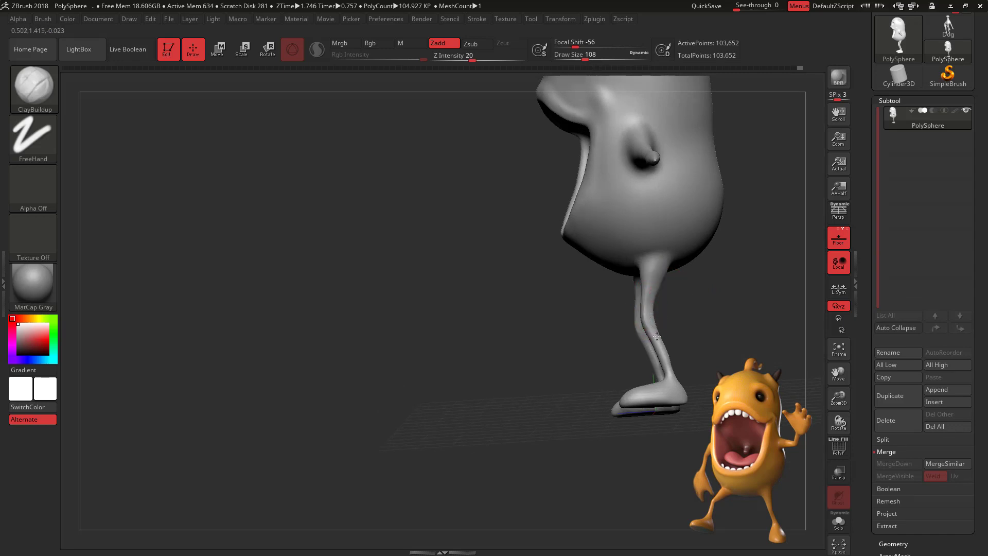
shift+right_drag(650, 294, 646, 320)
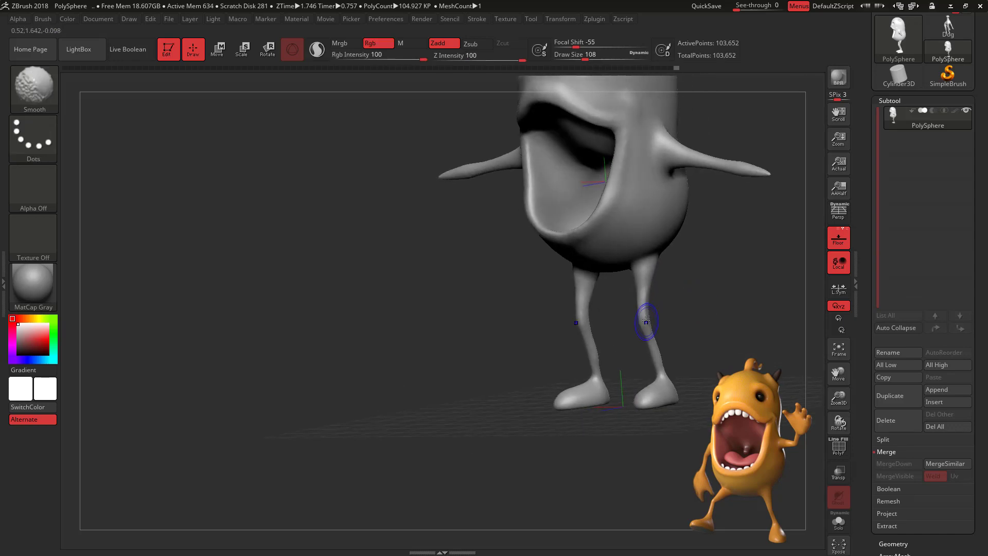
shift+drag(647, 317, 651, 326)
right_drag(674, 308, 656, 312)
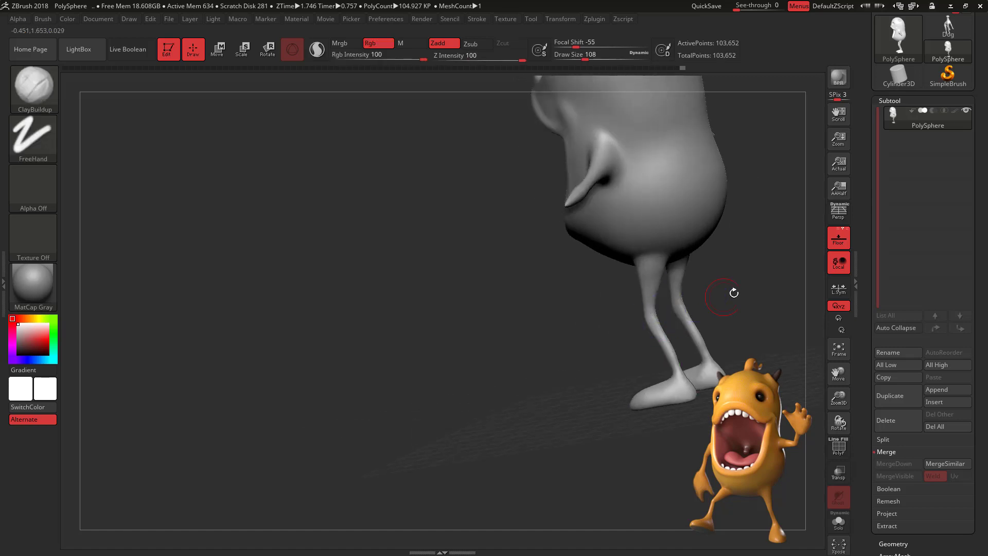
mouse_move(734, 291)
right_down()
mouse_move(650, 317)
mouse_move(653, 305)
right_up()
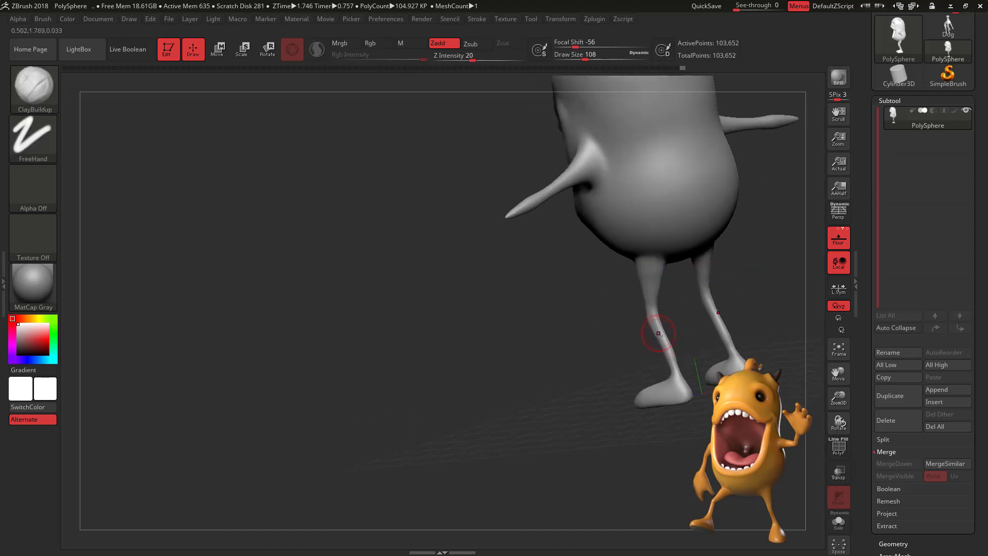
key(shift)
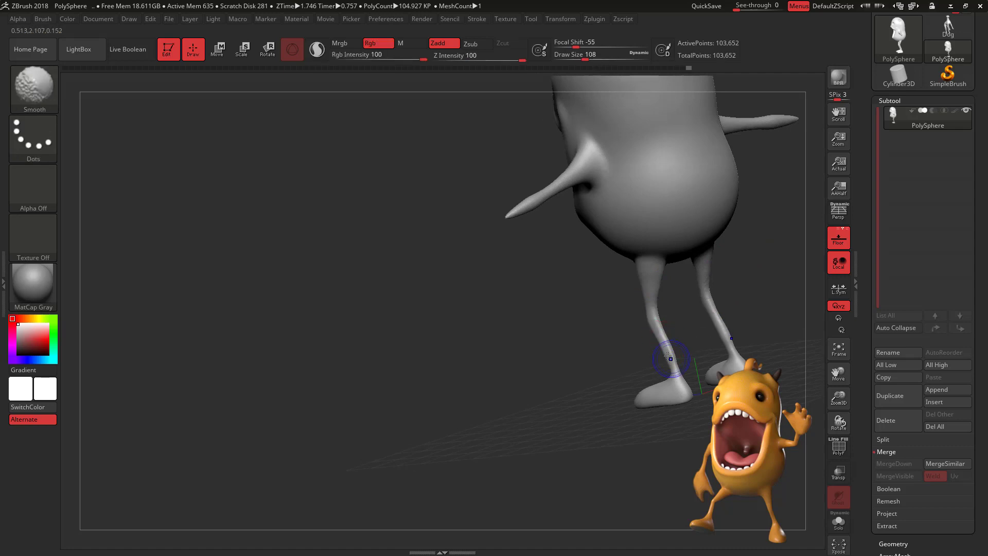
Step: Reshape the back of the open mouth around the tongue with the Move brush at Draw Size 251
mouse_move(735, 271)
shift+right_down()
mouse_move(776, 282)
mouse_move(746, 247)
mouse_move(749, 205)
mouse_move(705, 210)
mouse_move(727, 220)
mouse_move(737, 203)
mouse_move(751, 238)
mouse_move(748, 230)
mouse_move(611, 243)
shift+right_up()
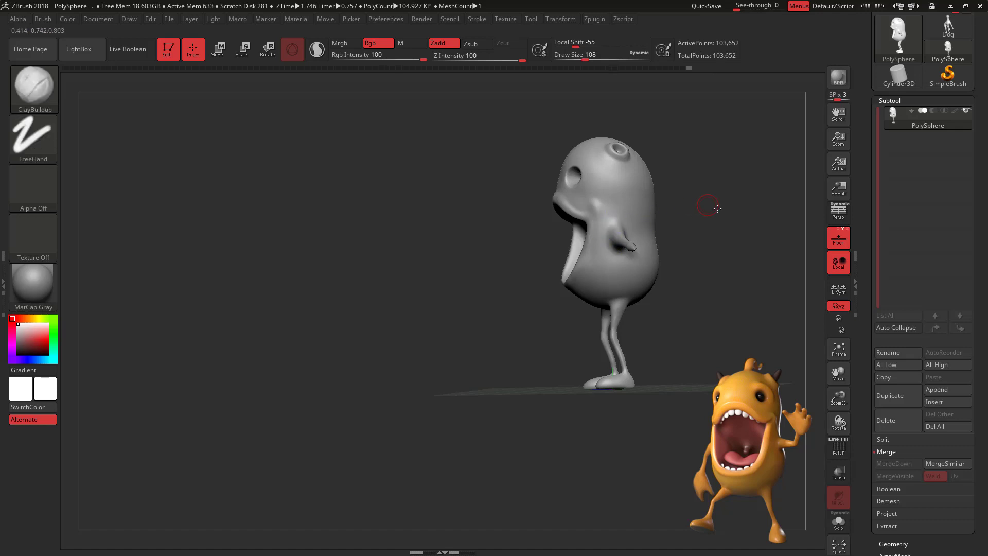
drag(705, 205, 724, 279)
right_drag(724, 278, 651, 272)
right_drag(676, 311, 614, 256)
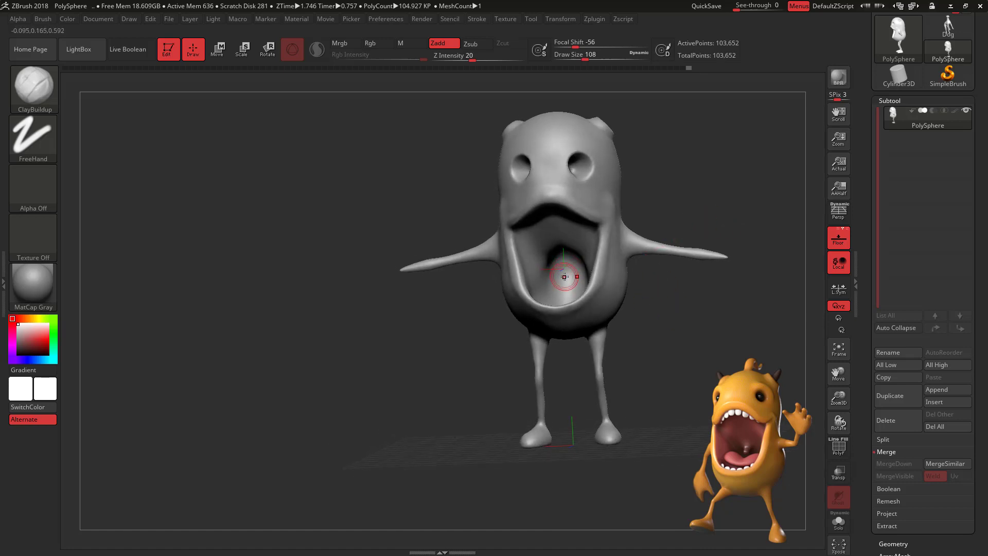
key(space)
drag(564, 277, 575, 277)
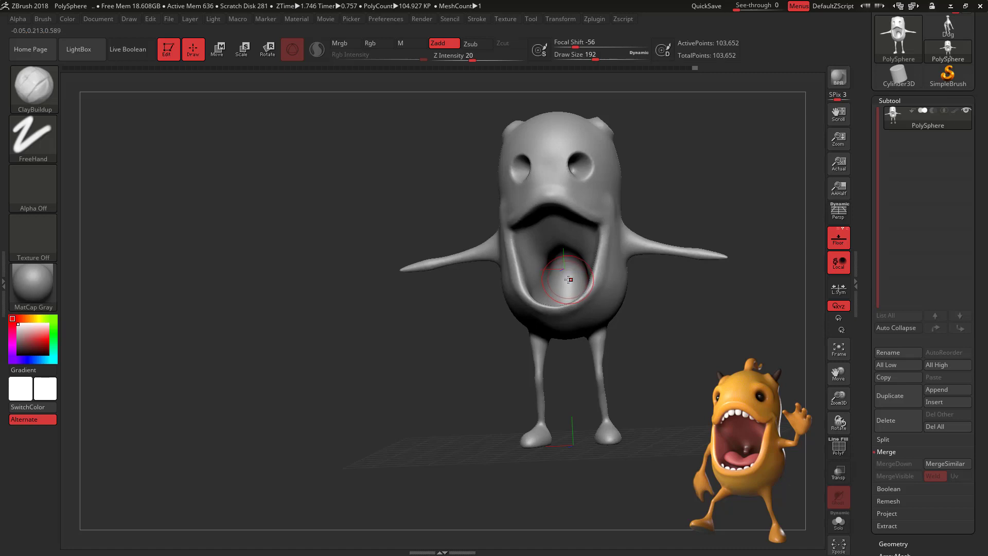
key(b)
key(m)
key(v)
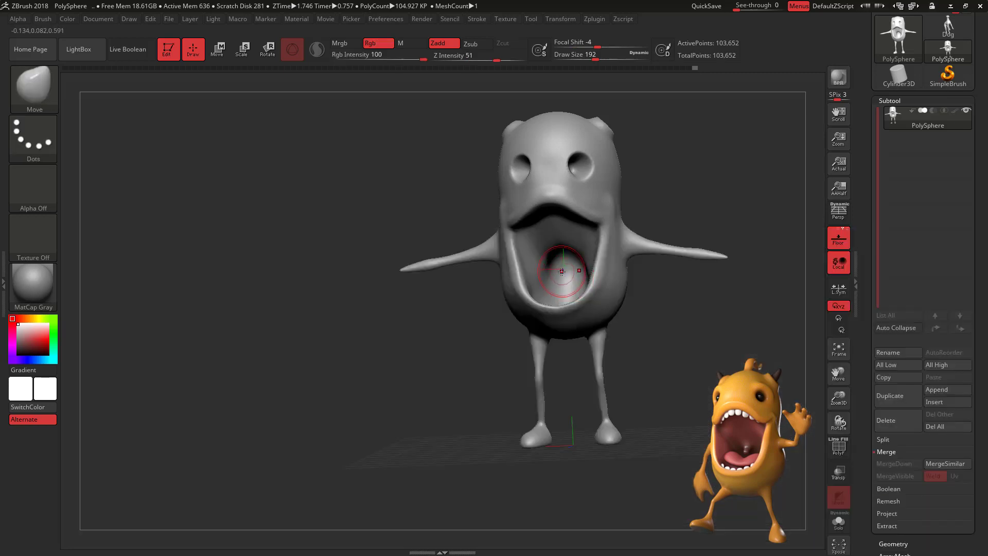
key(space)
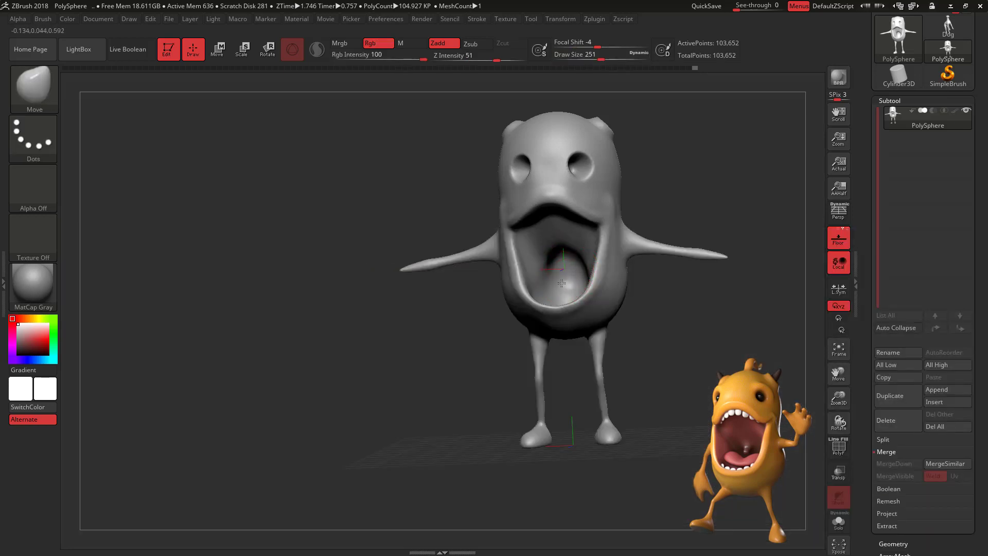
drag(674, 185, 697, 234)
Step: Mask a small spot at the centre back of the throat at Draw Size 83 and invert the mask
key(space)
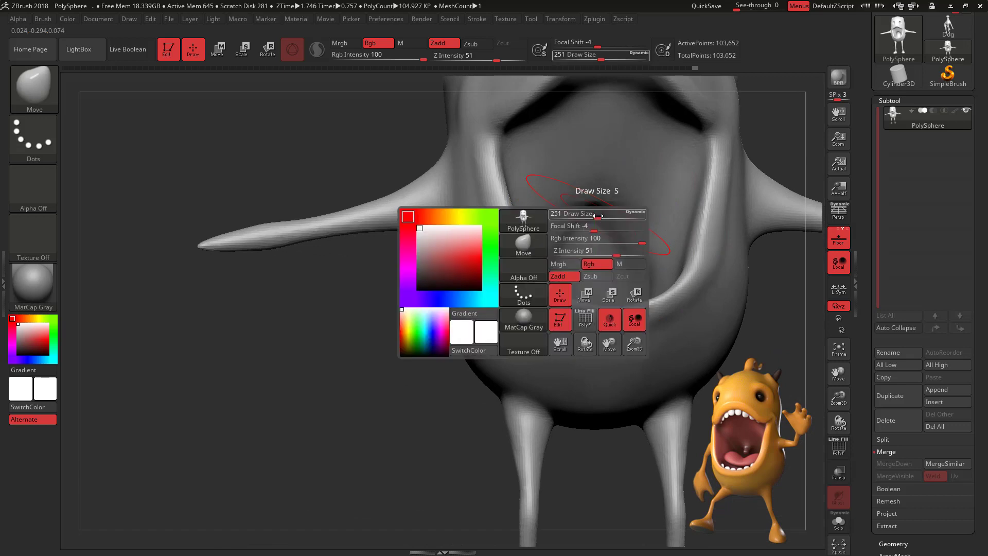
drag(597, 213, 577, 218)
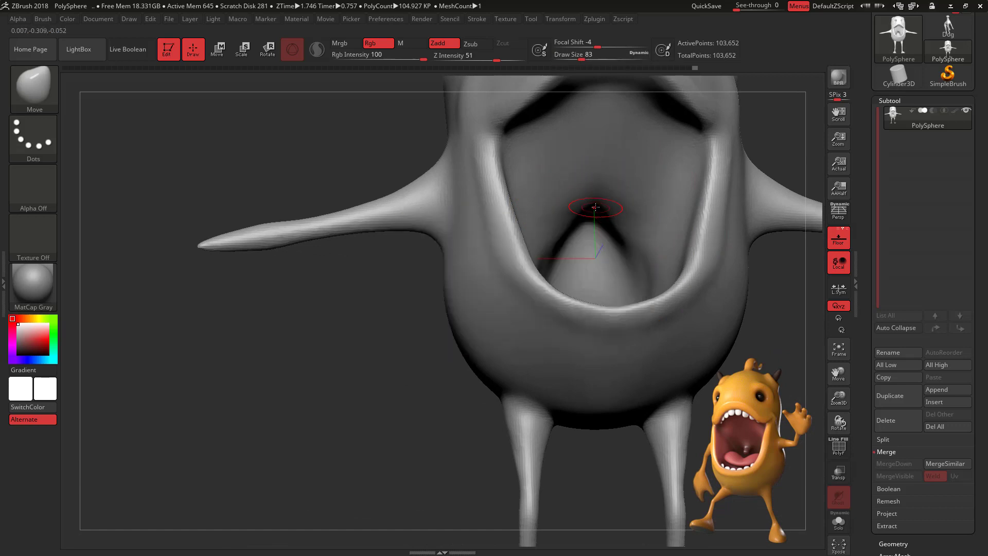
key(ctrl)
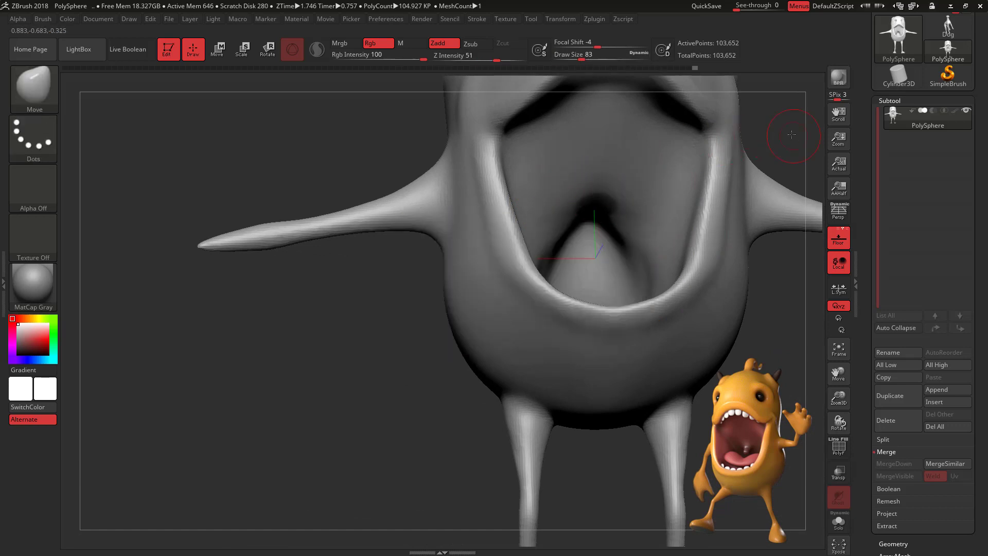
drag(791, 135, 783, 132)
ctrl+click(775, 145)
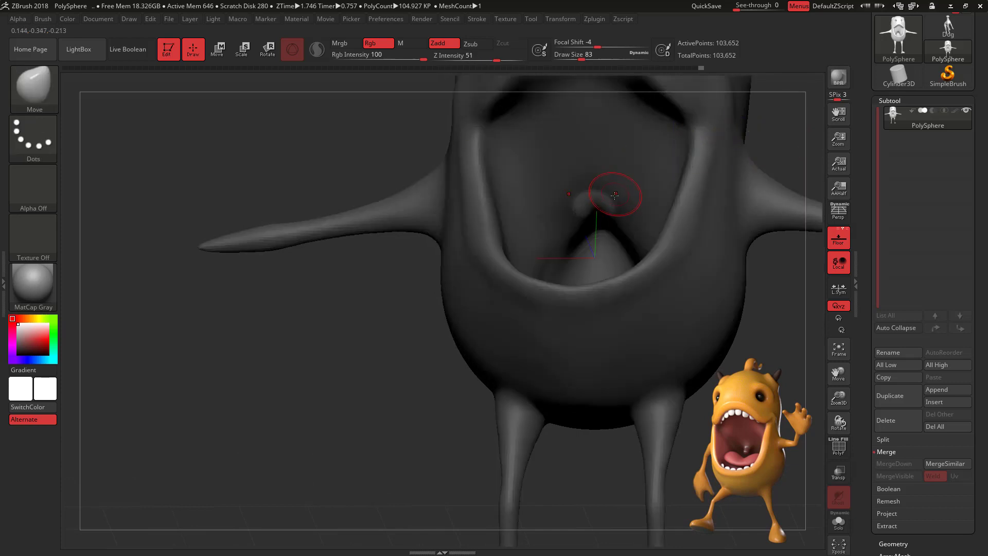
Step: Pull the unmasked throat area forward and down into a hanging uvula with the Move brush at Draw Size 177
key(b)
key(space)
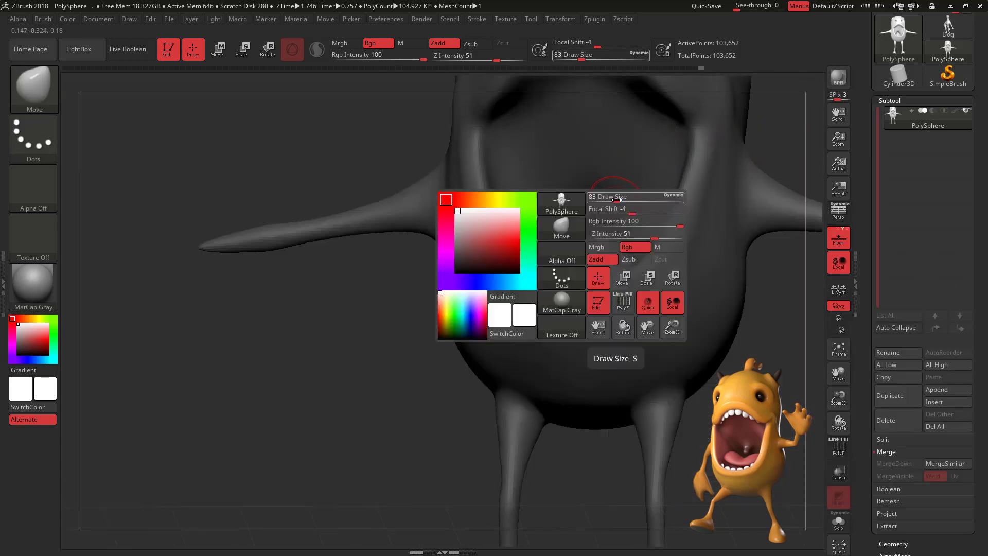
drag(610, 196, 634, 202)
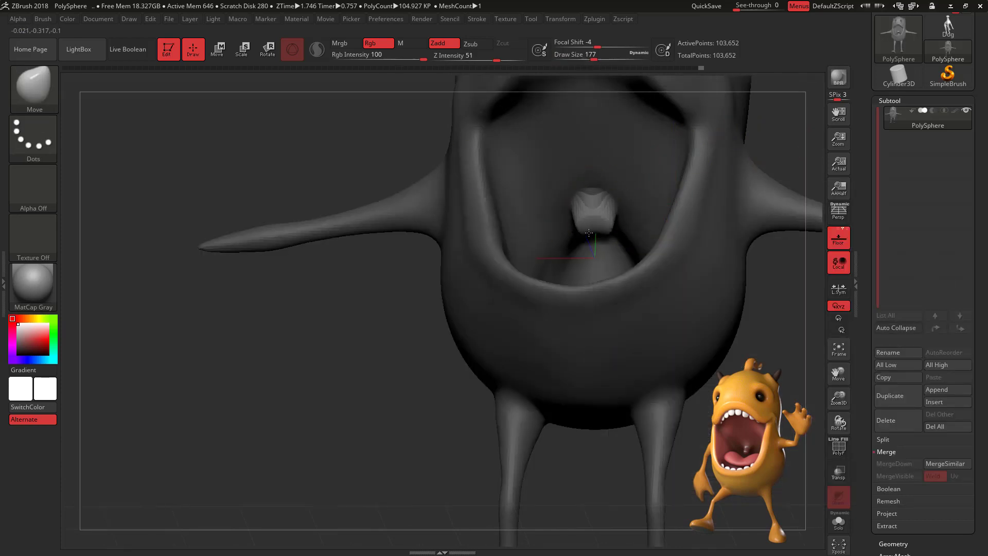
drag(589, 233, 589, 248)
right_drag(590, 242, 666, 189)
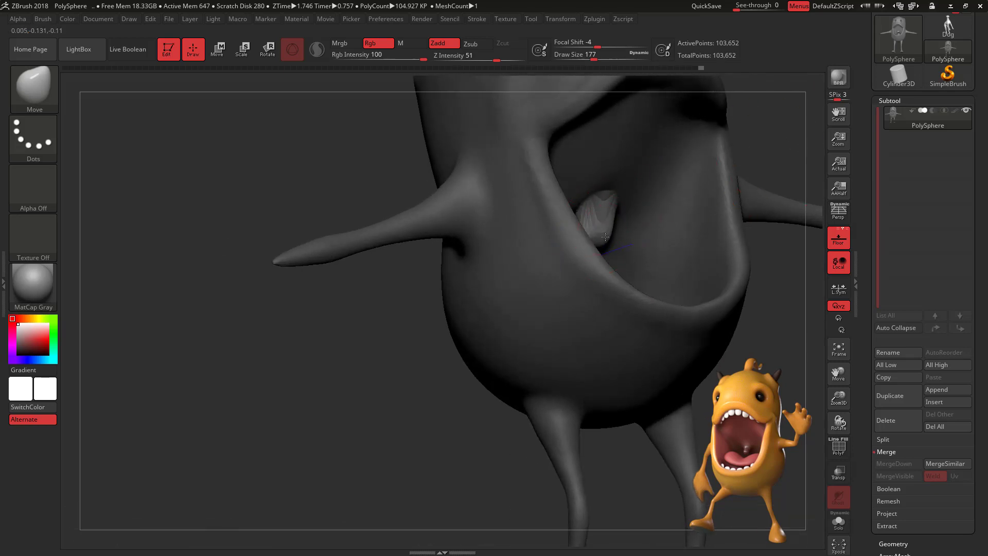
right_drag(770, 140, 586, 247)
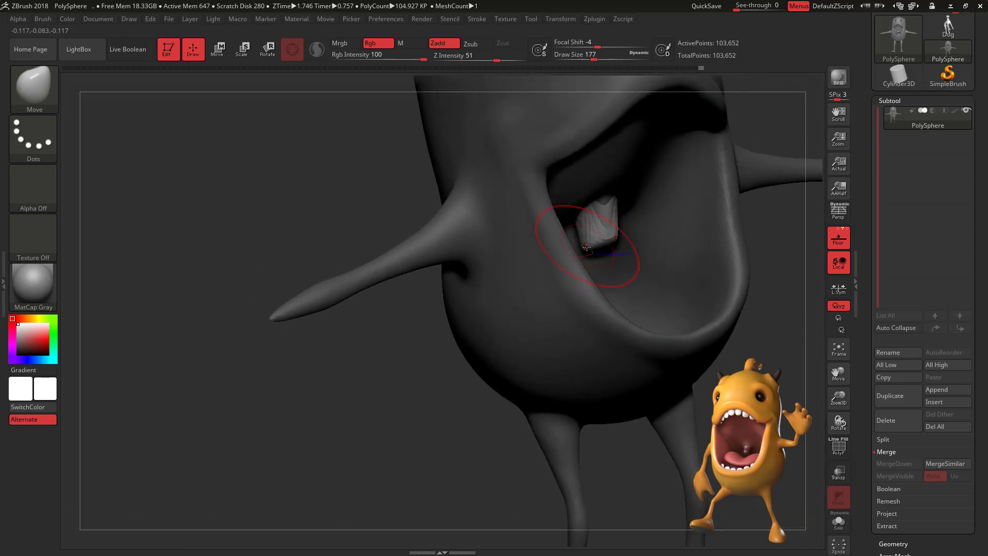
right_drag(705, 132, 591, 282)
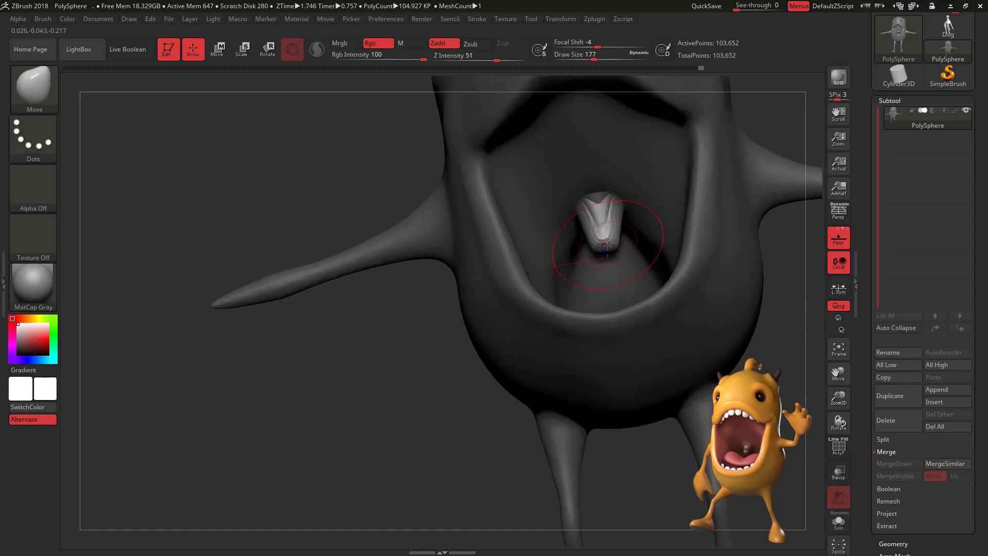
right_drag(777, 122, 595, 249)
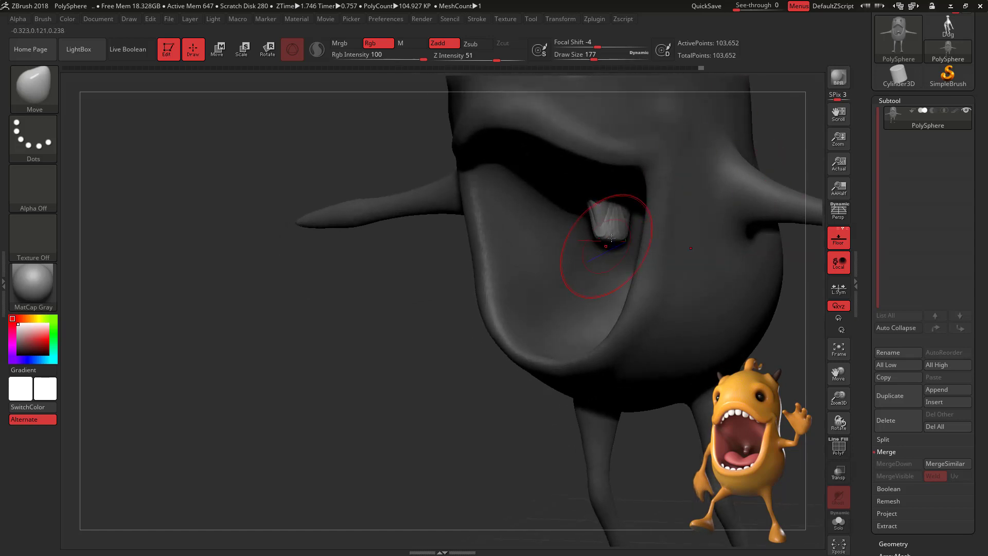
drag(619, 239, 621, 249)
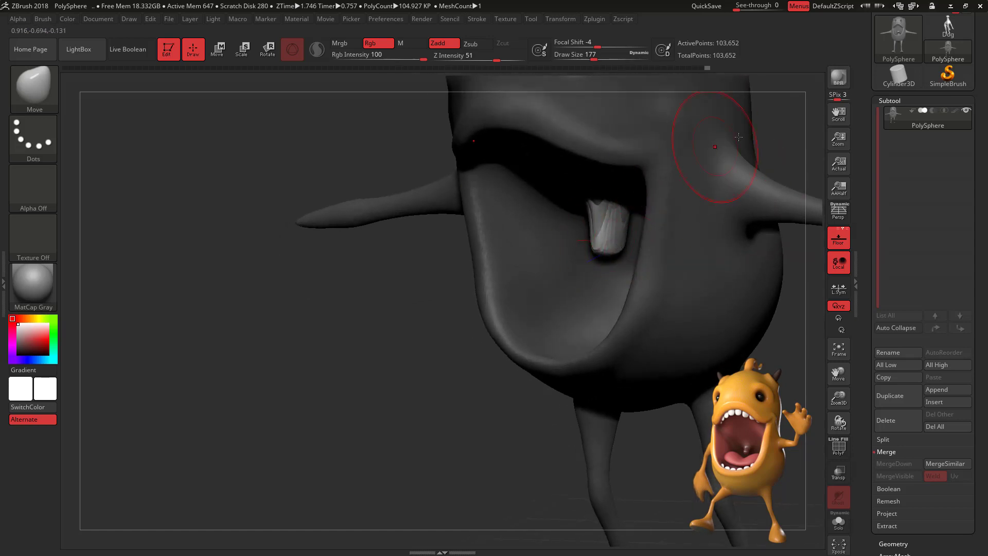
Step: Clear the mask, remeshing the body with DynaMesh, and smooth the stretched uvula at Draw Size 177
shift+right_drag(776, 132, 664, 182)
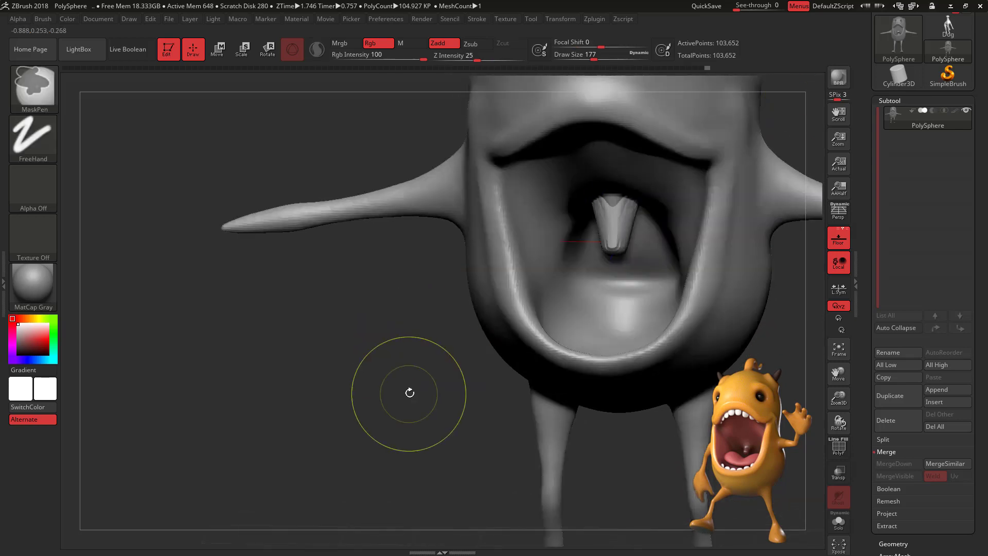
shift+drag(616, 199, 614, 201)
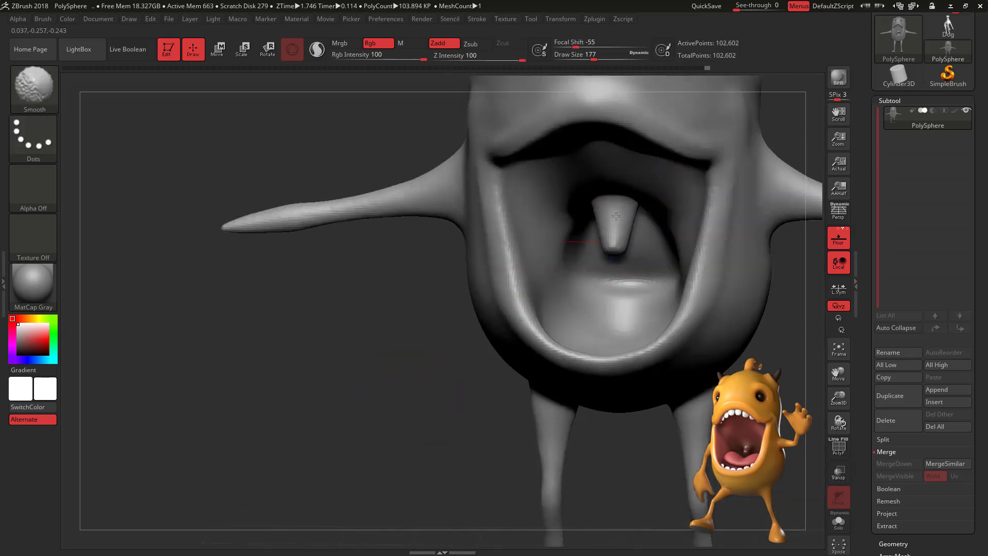
drag(776, 149, 848, 128)
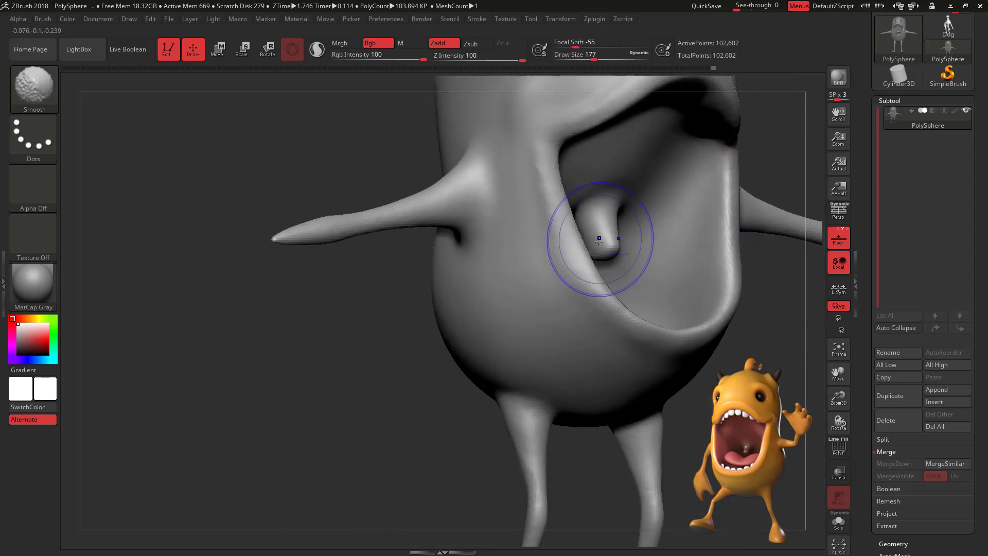
shift+drag(600, 238, 607, 231)
right_drag(756, 137, 609, 210)
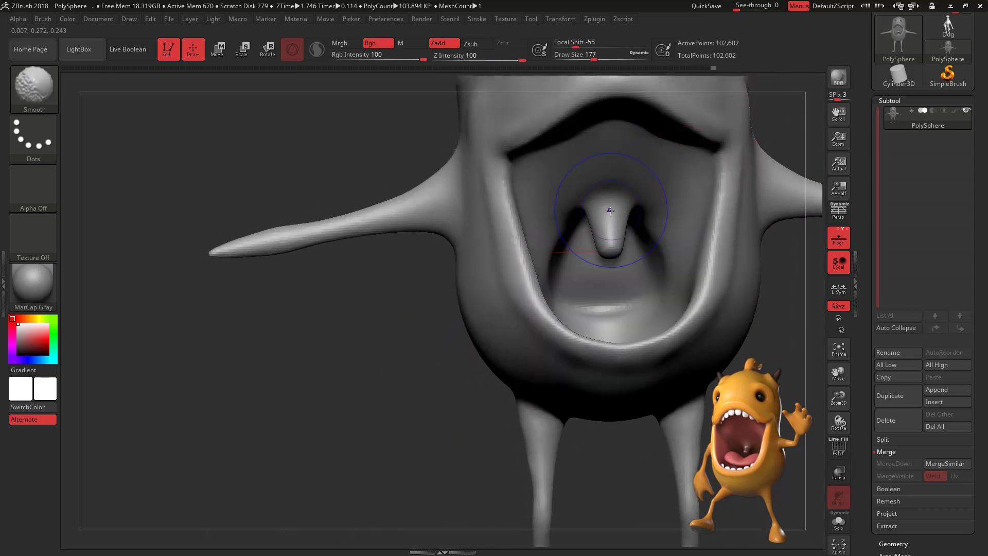
Step: Smooth the uvula's neck and base from both sides at Draw Size 97
key(space)
drag(611, 211, 599, 213)
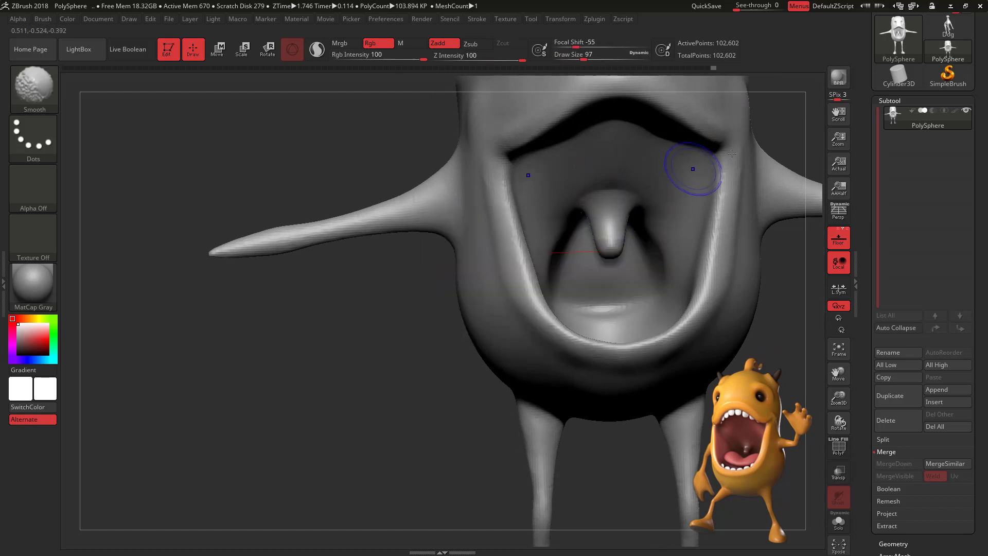
right_drag(774, 165, 637, 210)
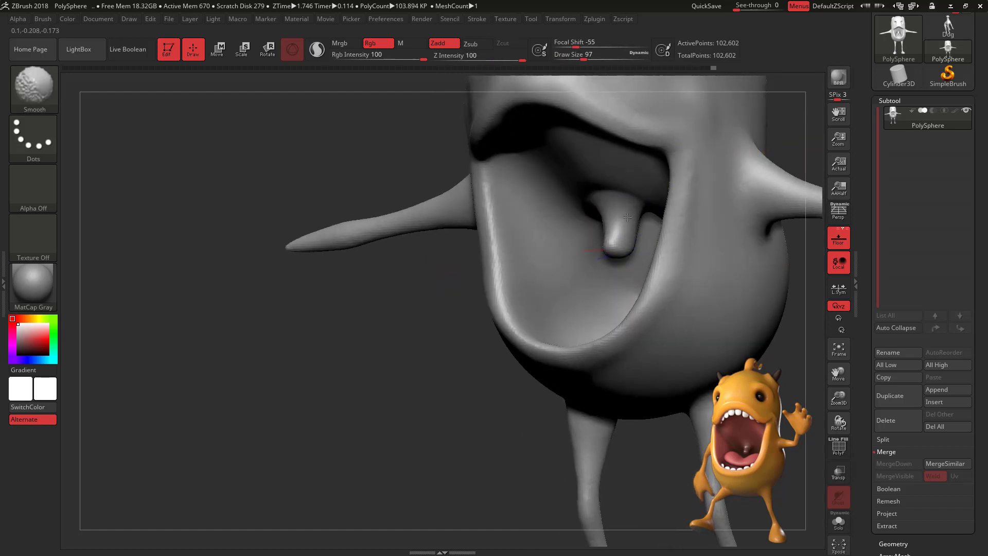
right_drag(690, 155, 624, 221)
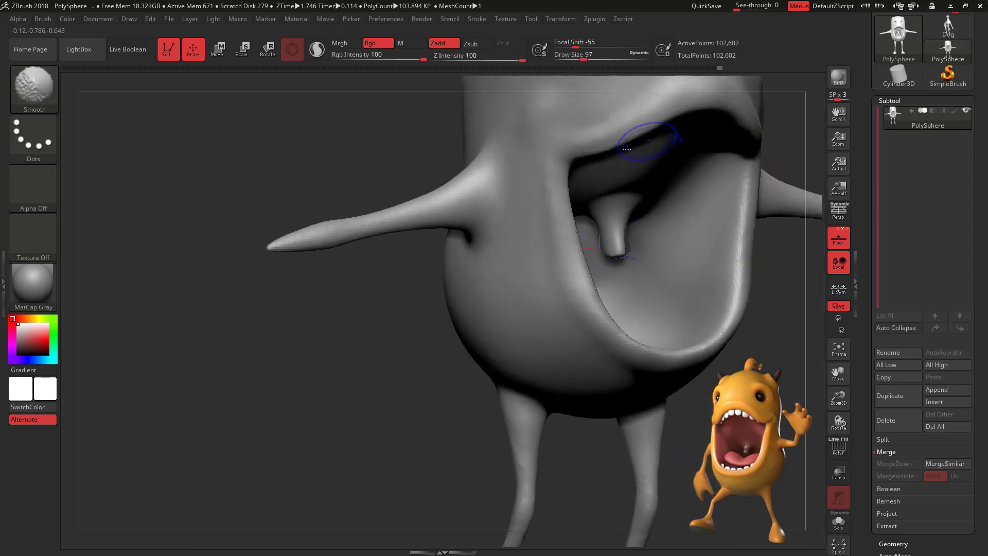
Step: Swell the tip of the uvula with the Inflat brush at Draw Size 97 and smooth where it meets the throat
key(b)
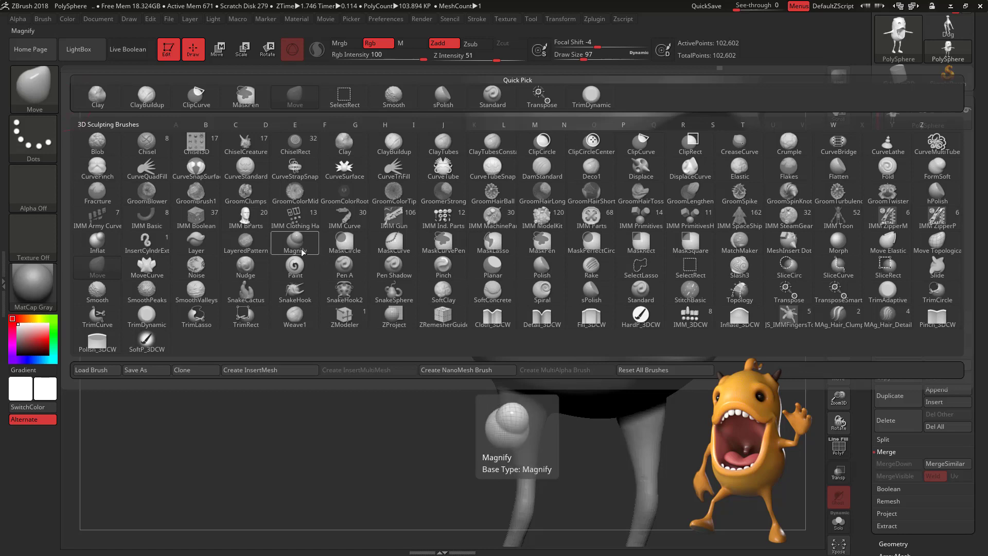
click(106, 243)
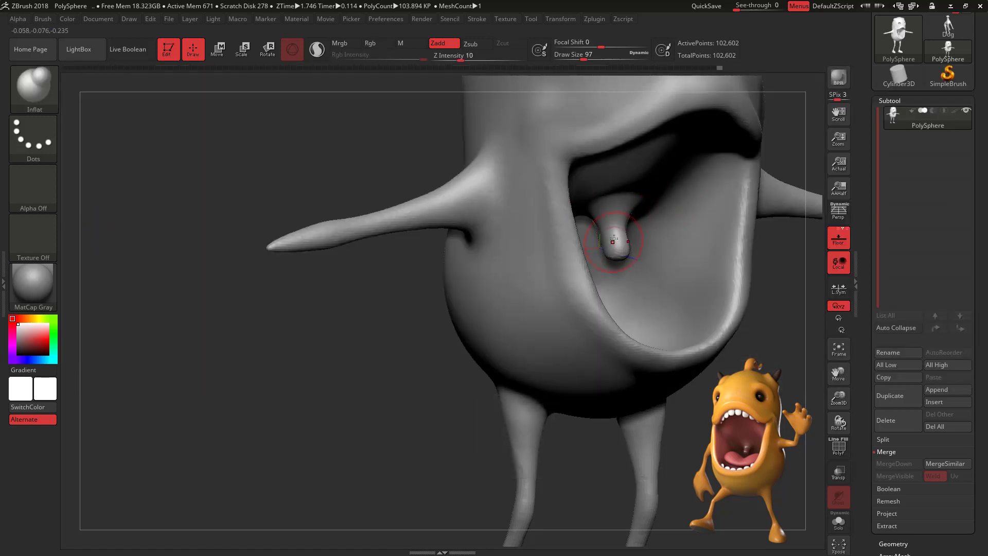
shift+drag(793, 241, 683, 202)
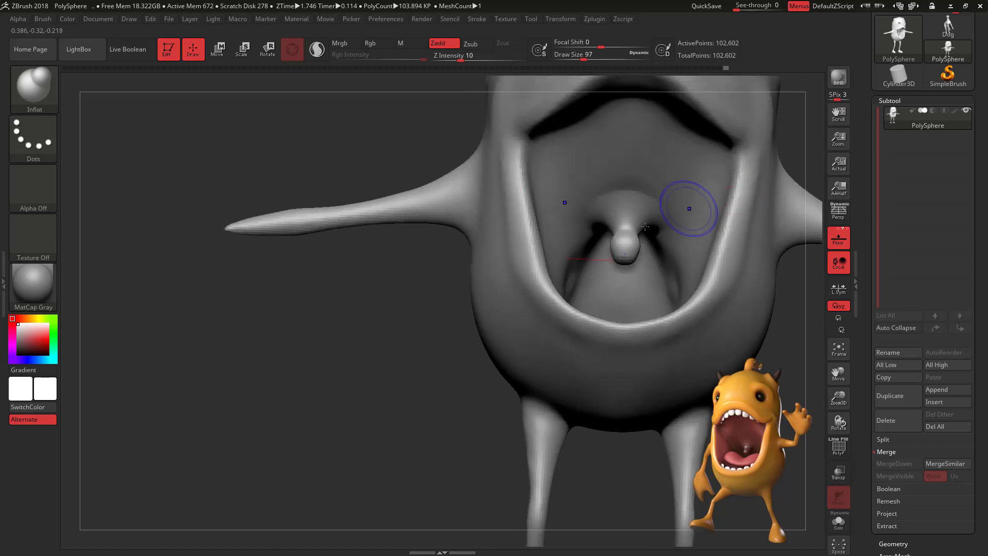
drag(806, 147, 792, 219)
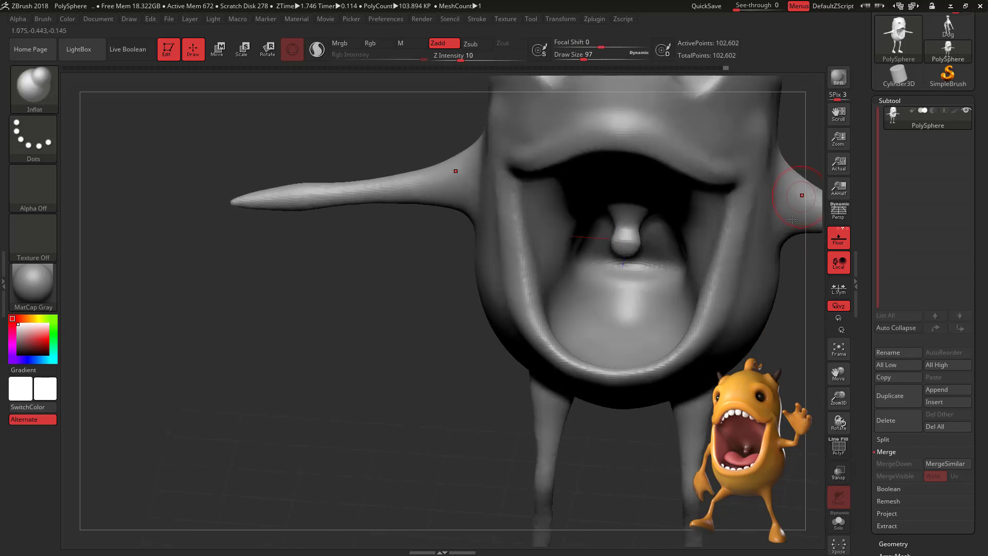
alt+drag(796, 297, 797, 172)
drag(797, 173, 774, 171)
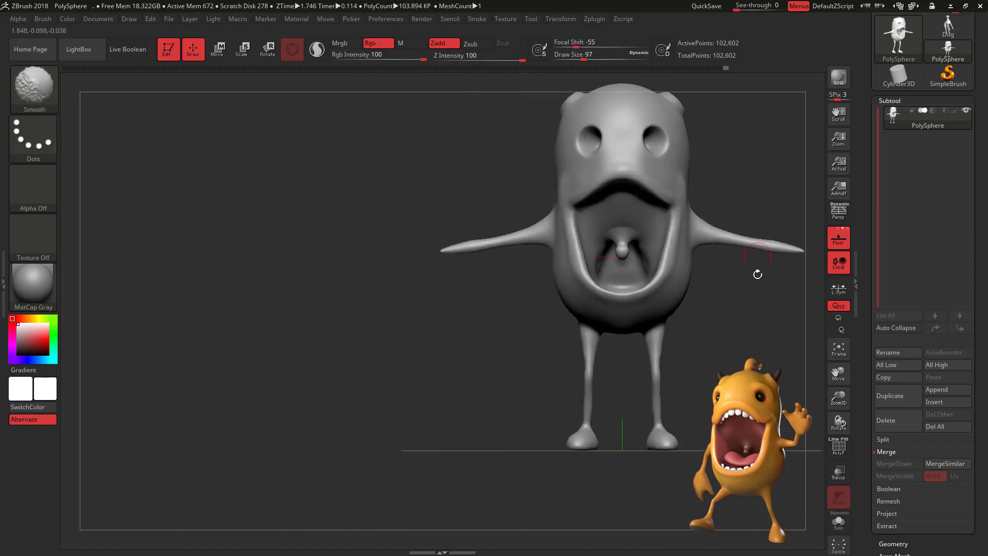
mouse_move(756, 273)
alt+mouse_down()
mouse_move(754, 208)
mouse_move(798, 191)
mouse_move(743, 193)
mouse_move(714, 216)
mouse_move(717, 233)
mouse_move(750, 235)
alt+mouse_up()
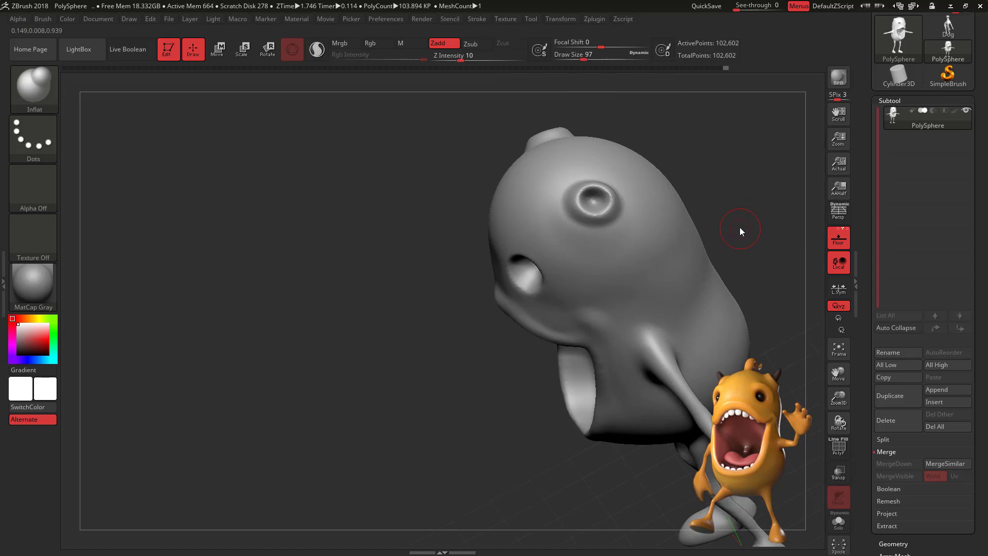
Step: Try to swell the horn base on the side of the head with the Inflat brush at Draw Size 167
key(space)
drag(599, 203, 602, 221)
key(ctrl+z)
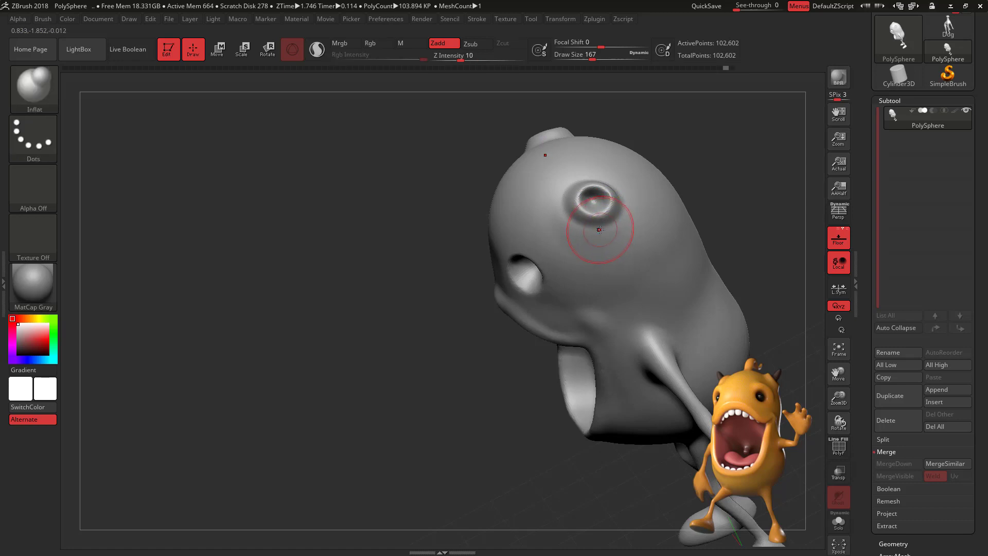
Step: Reshape the horn base on the side of the head with the Move brush at Draw Size 251
key(b)
key(m)
key(v)
key(space)
drag(591, 215, 612, 216)
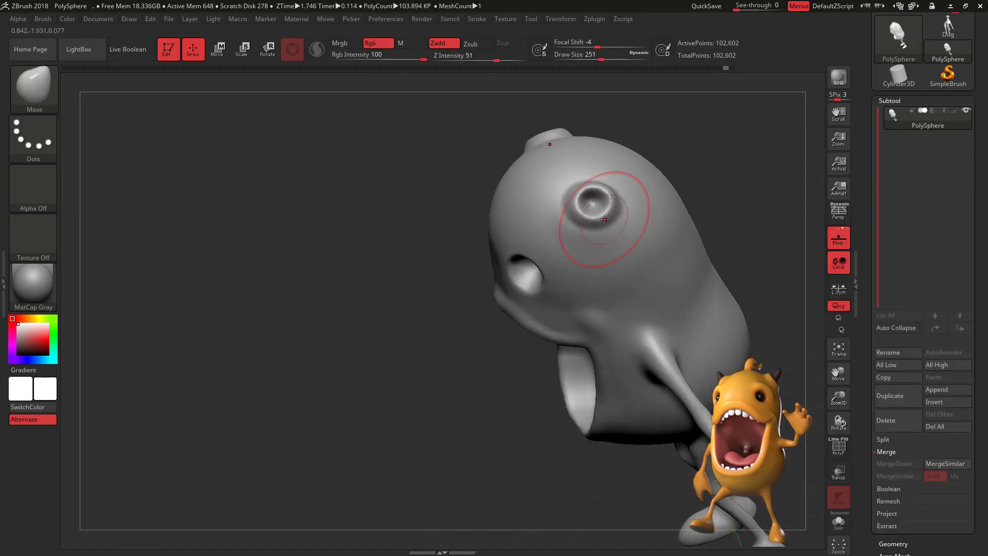
mouse_move(727, 148)
mouse_down()
mouse_move(742, 142)
mouse_move(724, 150)
mouse_up()
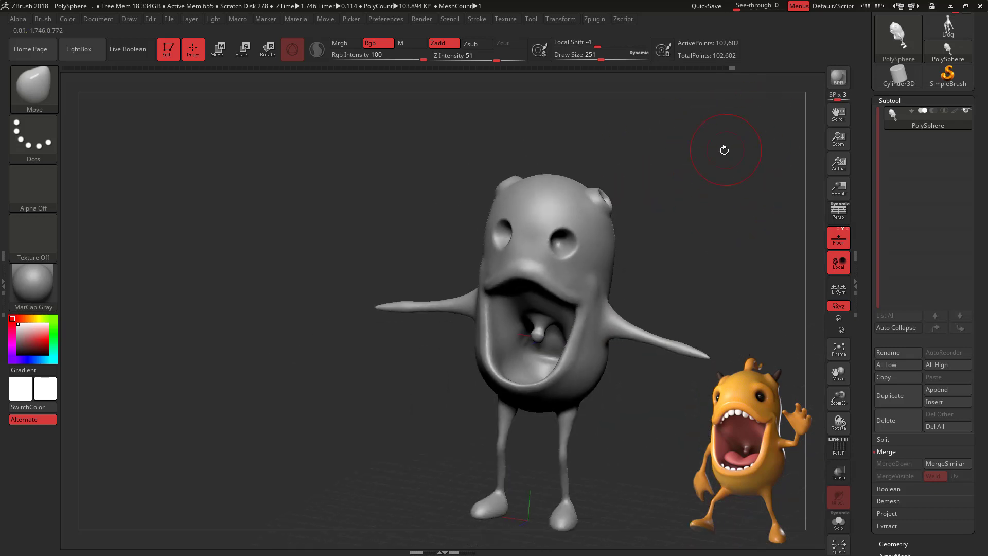
Step: Load the HandStylized brush preset from the Brushes folder on Local Disk (D:)
mouse_move(618, 182)
mouse_down()
mouse_move(620, 205)
mouse_move(639, 220)
mouse_move(664, 216)
mouse_move(657, 245)
mouse_move(665, 215)
mouse_move(665, 232)
mouse_move(681, 235)
mouse_move(673, 278)
mouse_move(682, 332)
mouse_up()
alt+drag(696, 255, 688, 160)
alt+drag(693, 236, 678, 186)
mouse_move(677, 187)
mouse_down()
mouse_move(679, 206)
mouse_move(616, 174)
mouse_up()
click(32, 84)
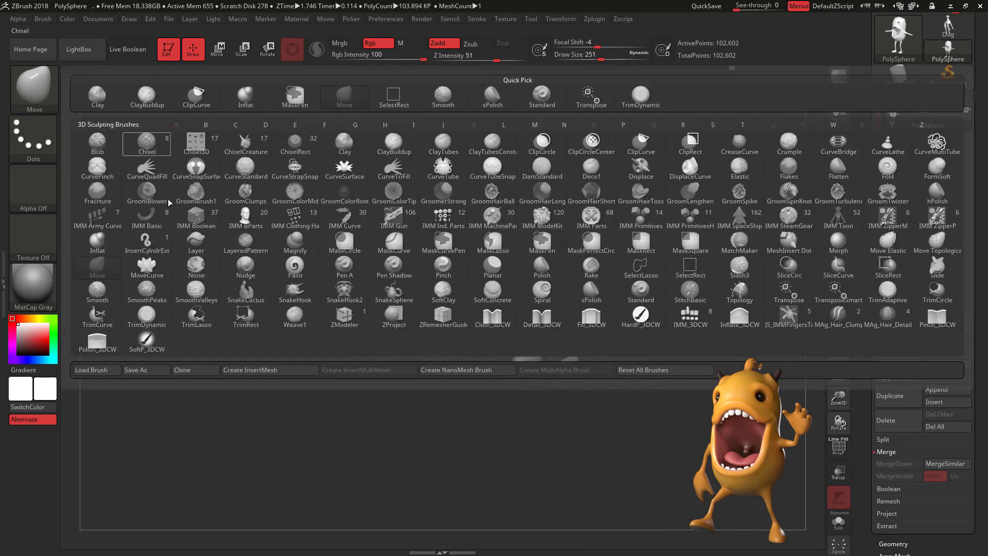
click(101, 370)
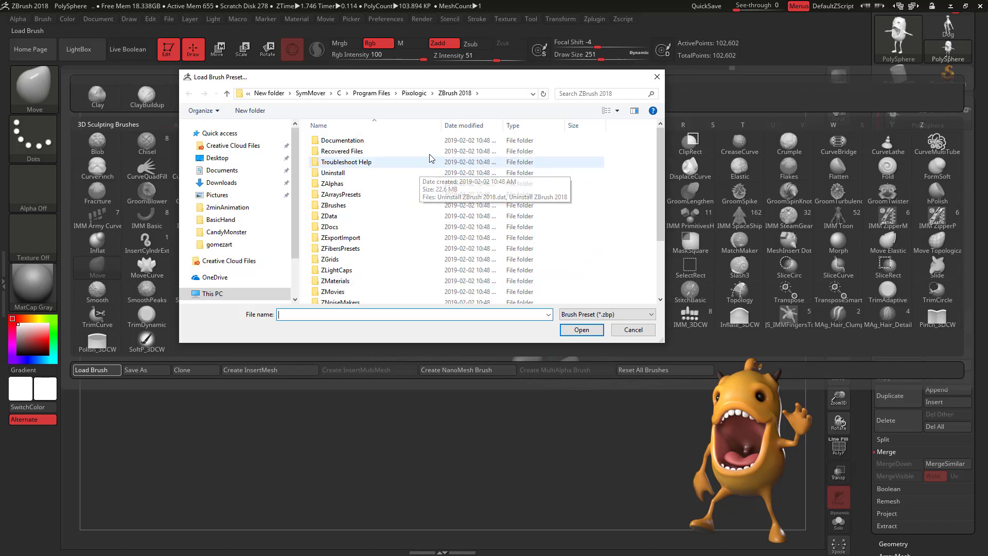
scroll(296, 227, down, 2)
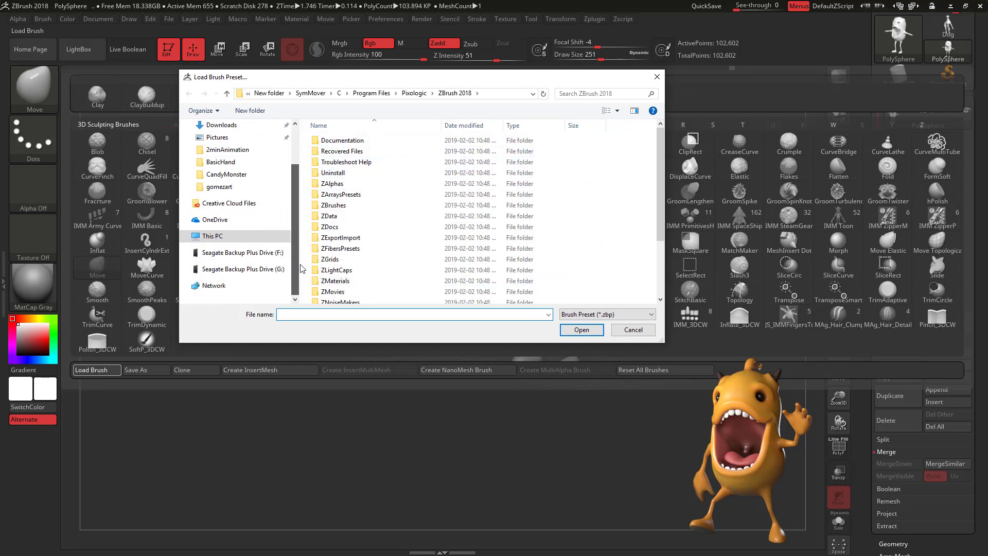
scroll(301, 266, up, 2)
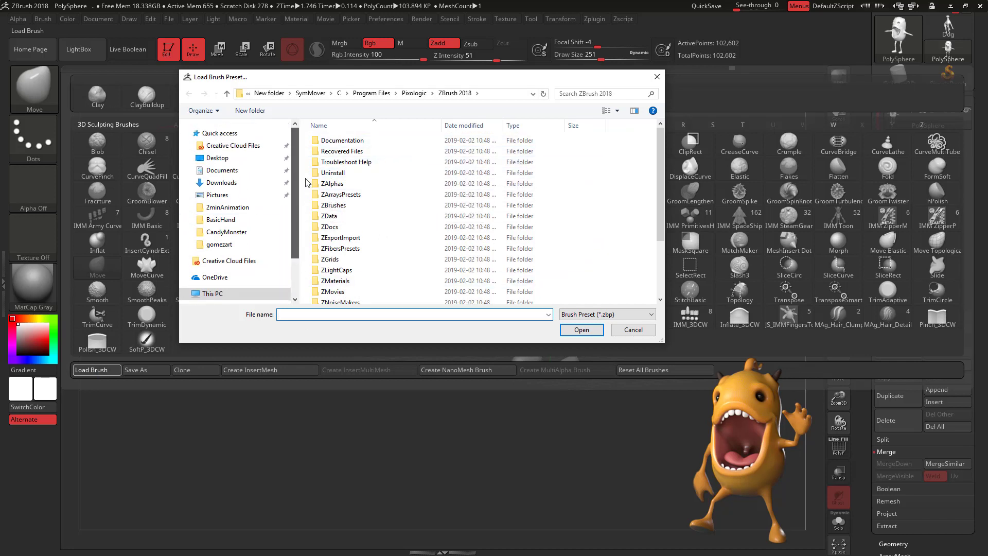
click(212, 293)
double_click(518, 291)
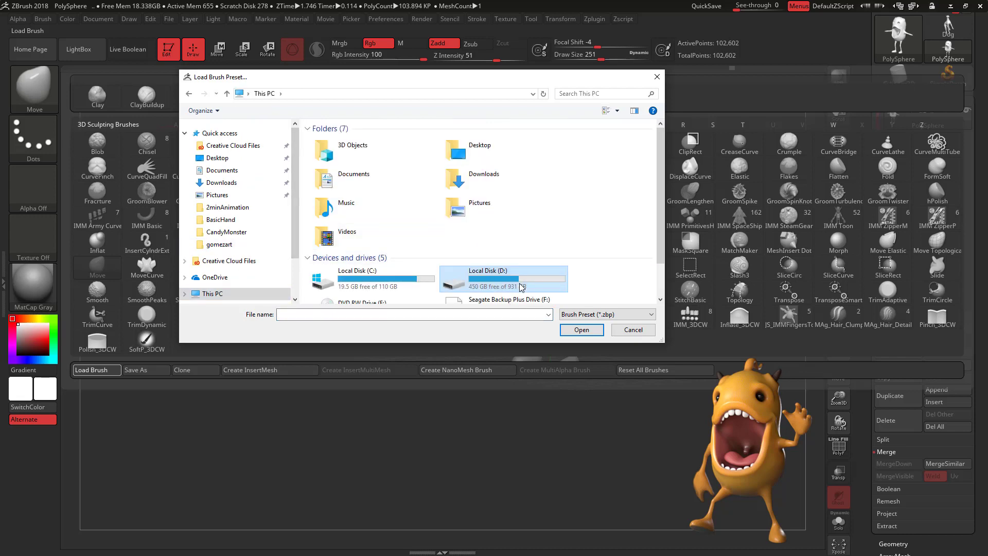
double_click(350, 251)
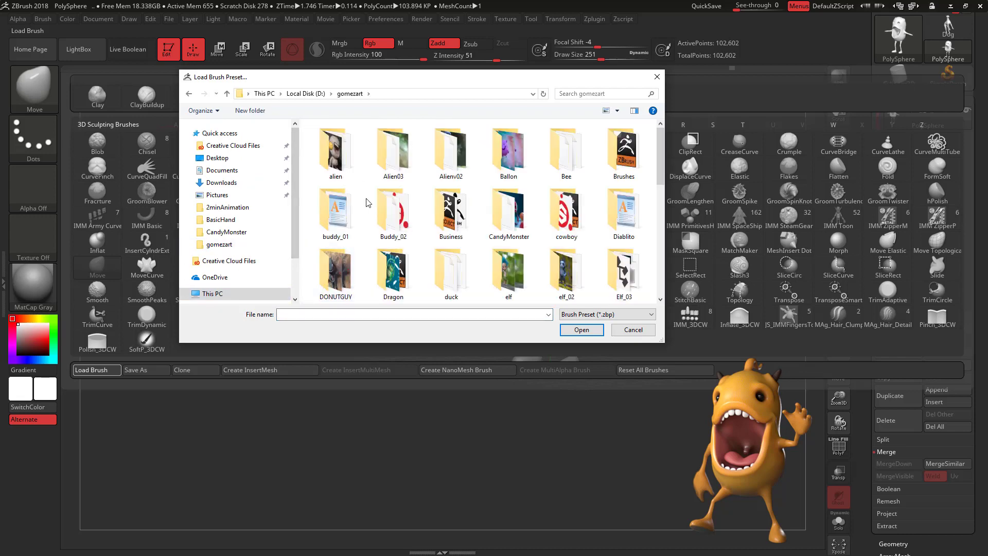
double_click(633, 160)
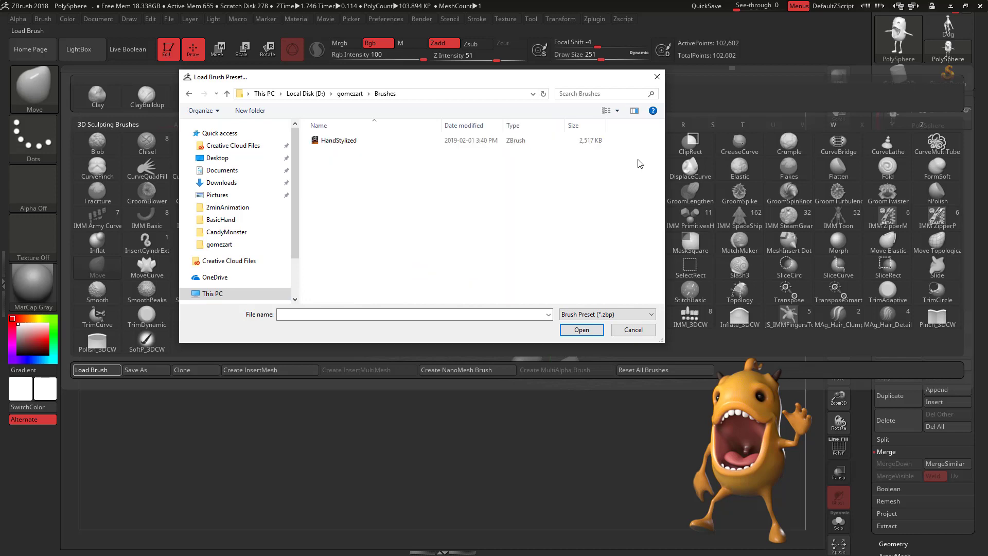
click(406, 138)
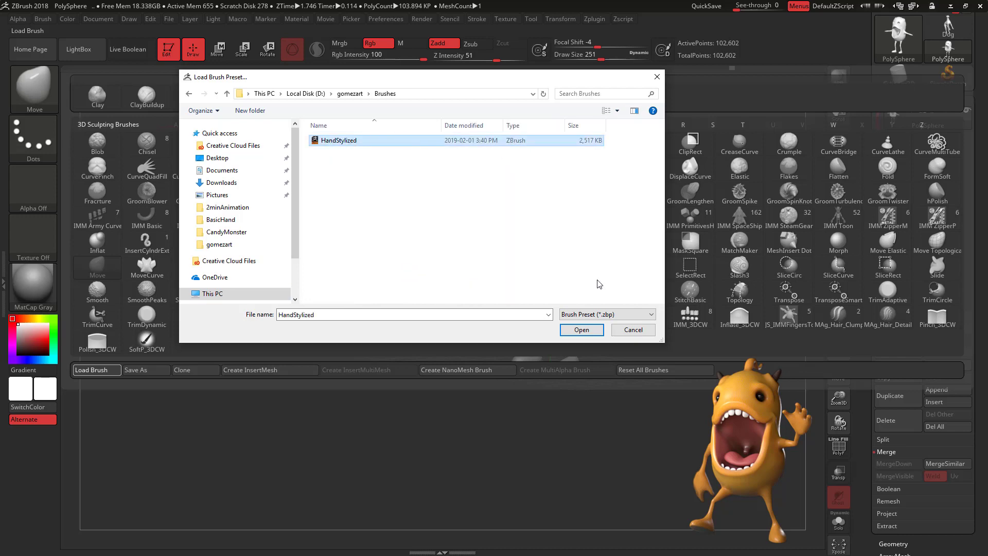
click(592, 330)
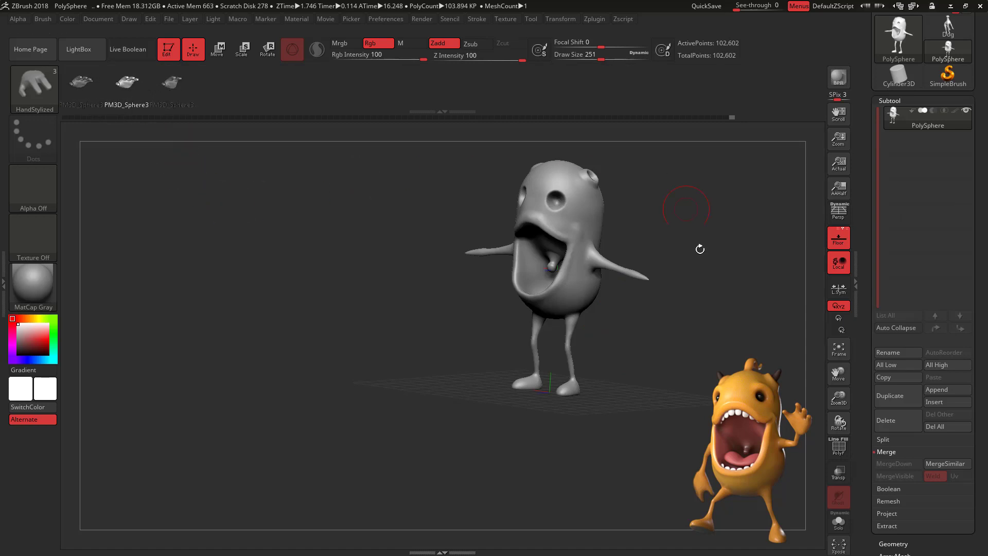
Step: Insert the PM3D_Sphere3 hand at both arm ends and rotate the hands so the palms face down with fingers pointing outward
mouse_move(700, 249)
mouse_down()
mouse_move(678, 292)
mouse_move(656, 276)
mouse_move(636, 284)
mouse_move(752, 223)
mouse_move(739, 221)
mouse_up()
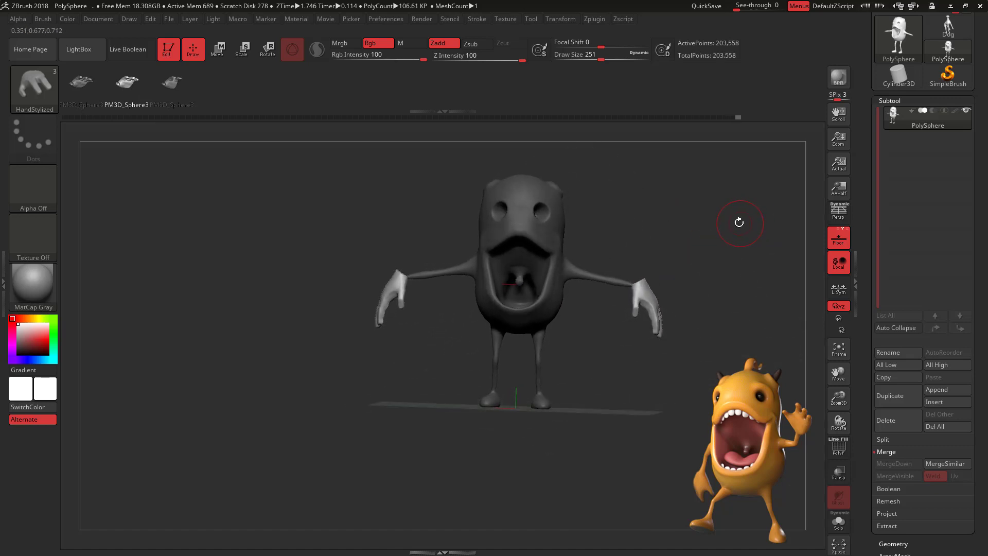
key(e)
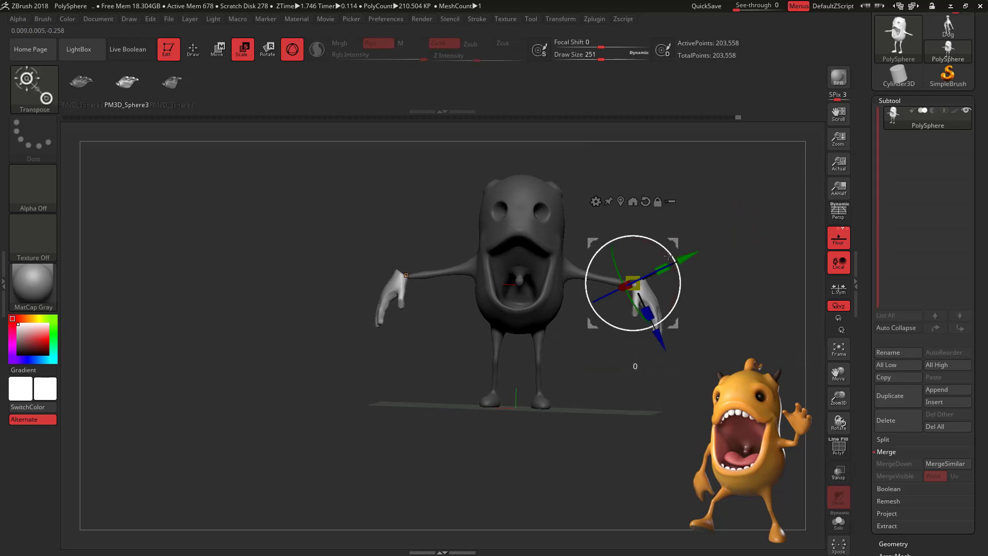
drag(669, 255, 708, 322)
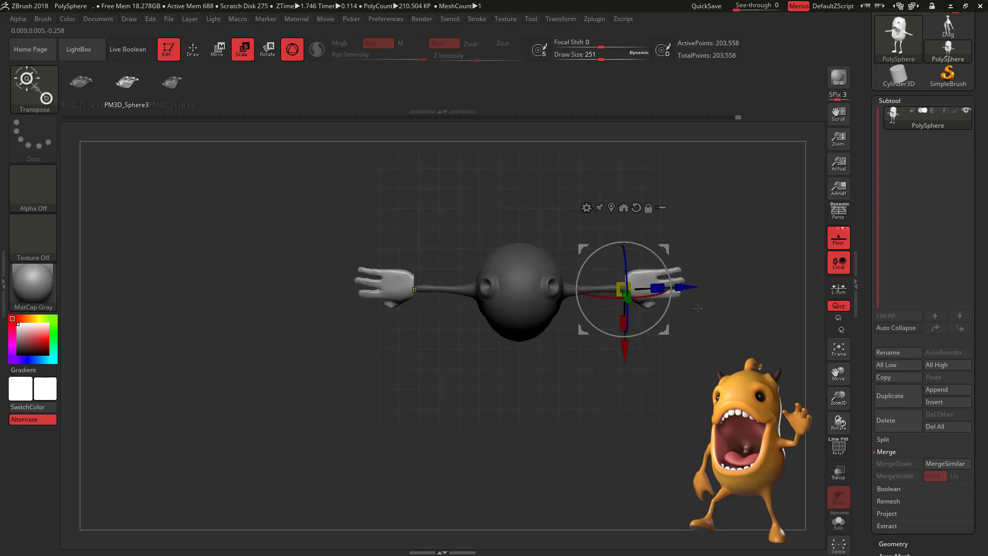
drag(664, 249, 664, 251)
drag(710, 302, 715, 205)
drag(622, 321, 623, 318)
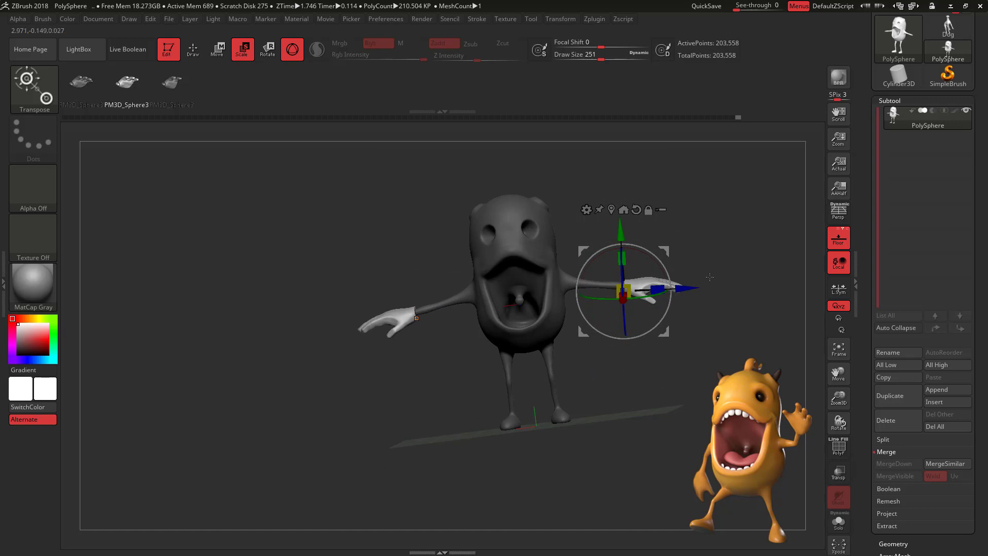
Step: Clear the mask on the body and fuse the inserted hands to the arms with DynaMesh
alt+drag(709, 277, 709, 409)
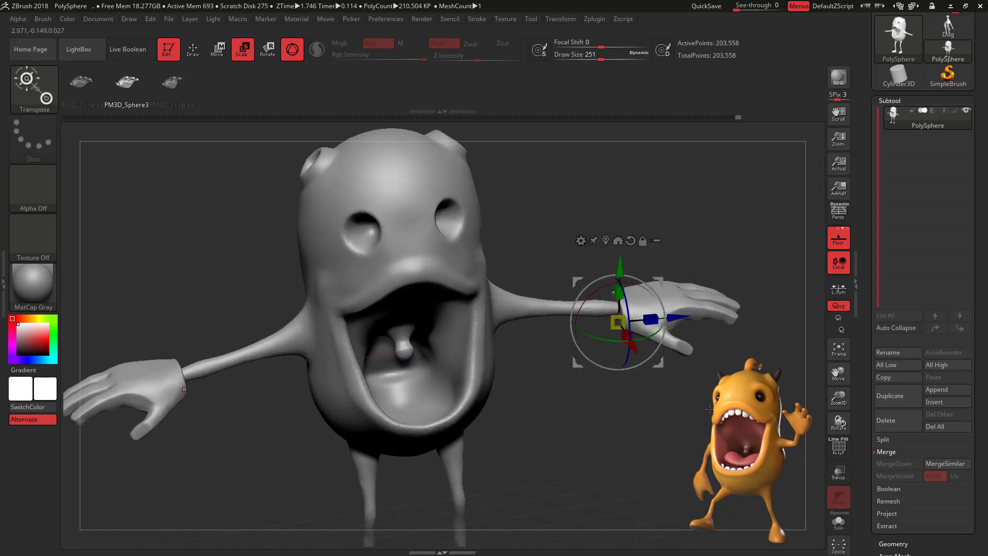
key(w)
key(q)
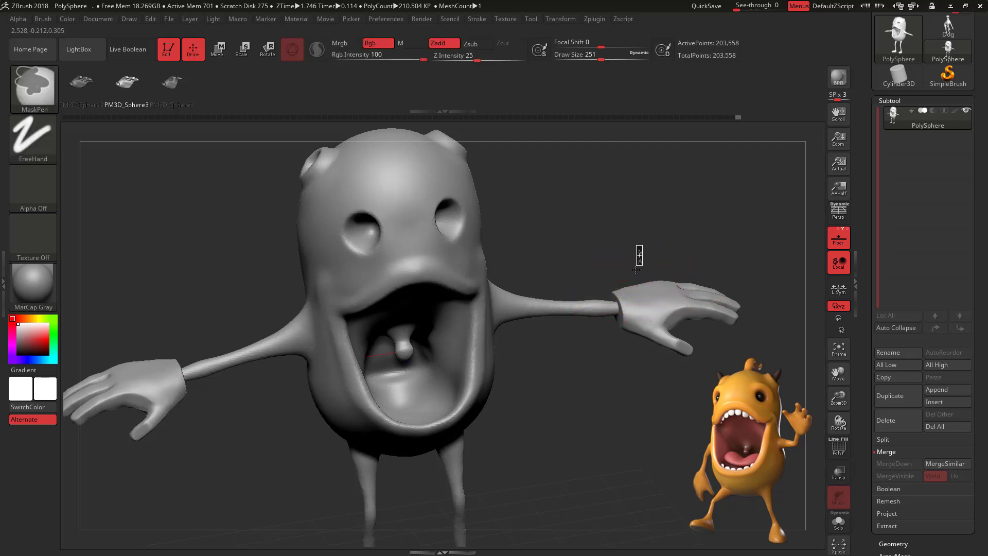
key(ctrl+z)
Step: Smooth the seam between the hands and arms from several sides at Draw Size 149
alt+drag(677, 245, 649, 355)
key(space)
mouse_move(635, 313)
mouse_down()
mouse_move(625, 313)
mouse_move(630, 320)
mouse_up()
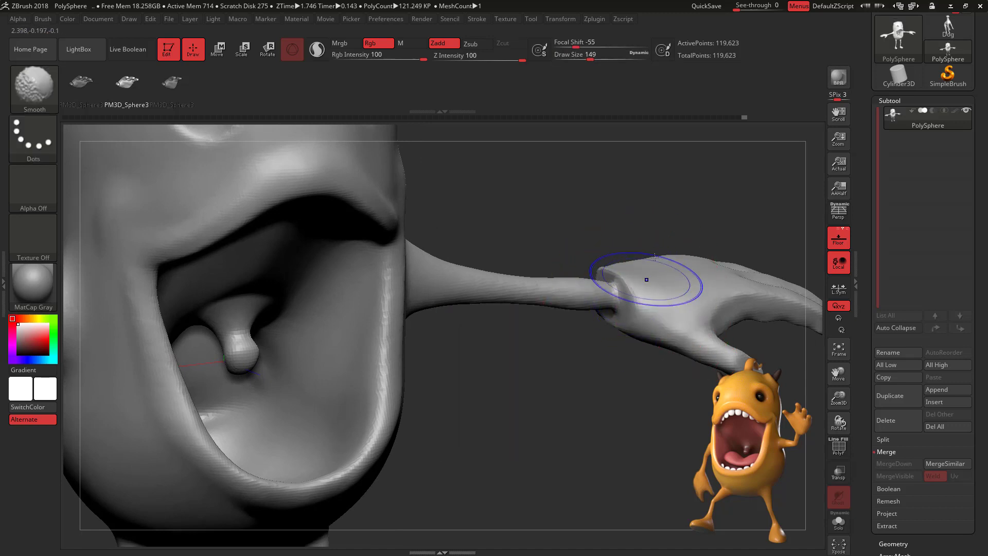
drag(672, 199, 852, 209)
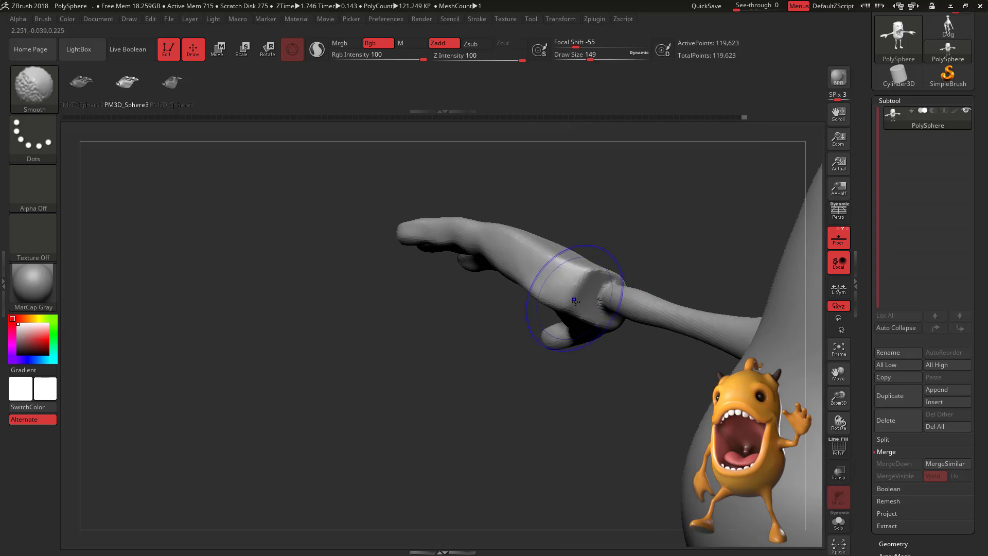
drag(695, 218, 692, 155)
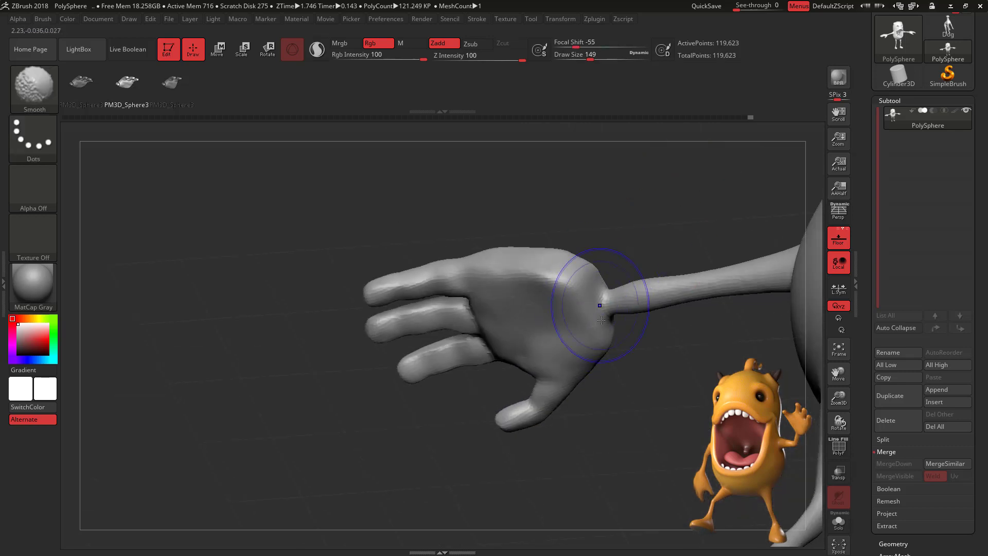
drag(652, 227, 606, 293)
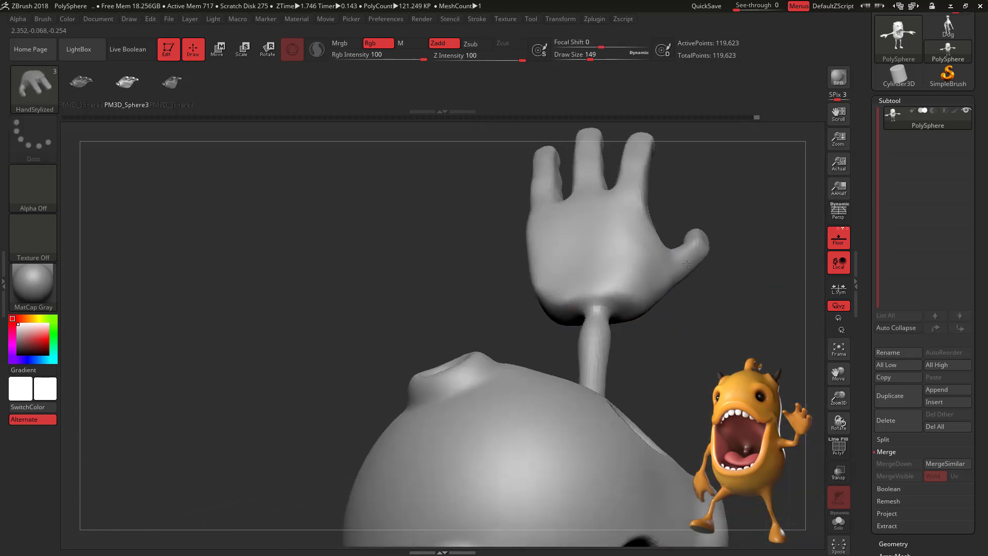
Step: Build up the wrists on the back, side and palm of the hands with the ClayBuildup brush at Draw Size 80
key(b)
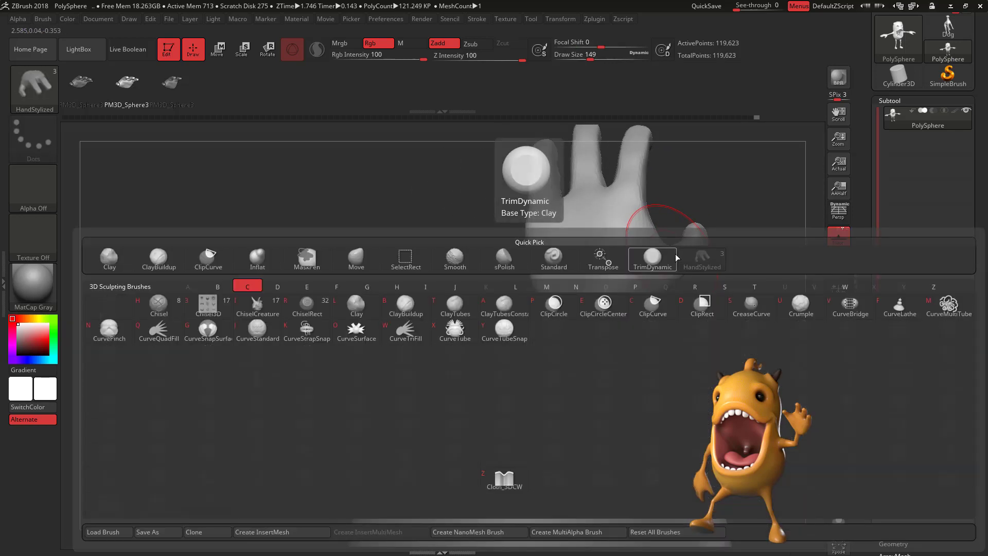
key(c)
key(b)
drag(691, 278, 649, 266)
key(space)
drag(616, 272, 605, 284)
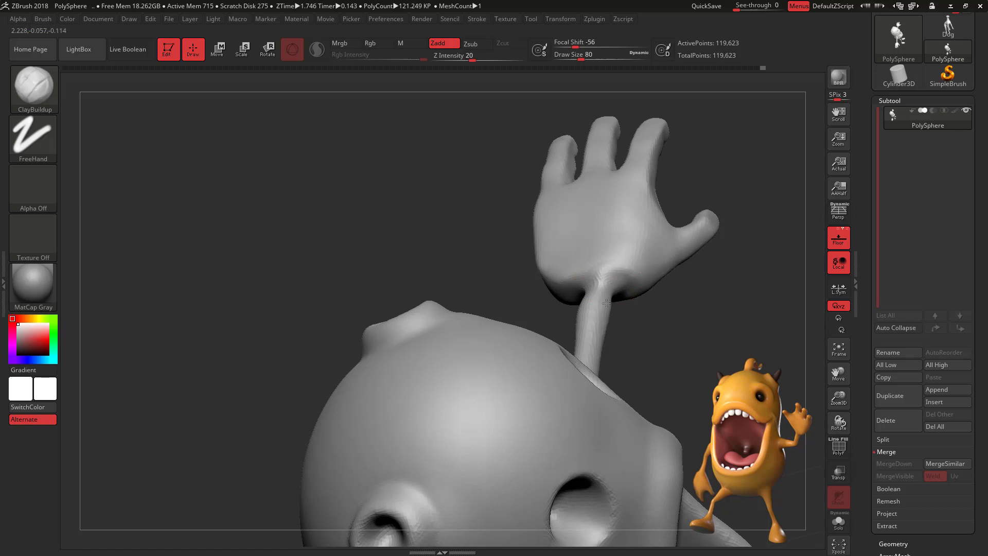
drag(678, 280, 679, 304)
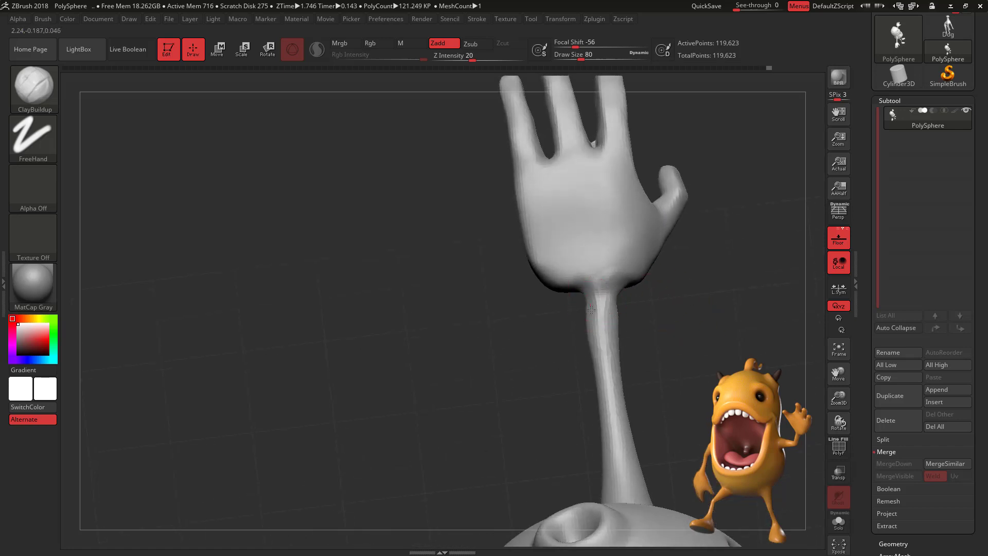
mouse_move(578, 297)
right_down()
mouse_move(677, 201)
mouse_move(577, 304)
right_up()
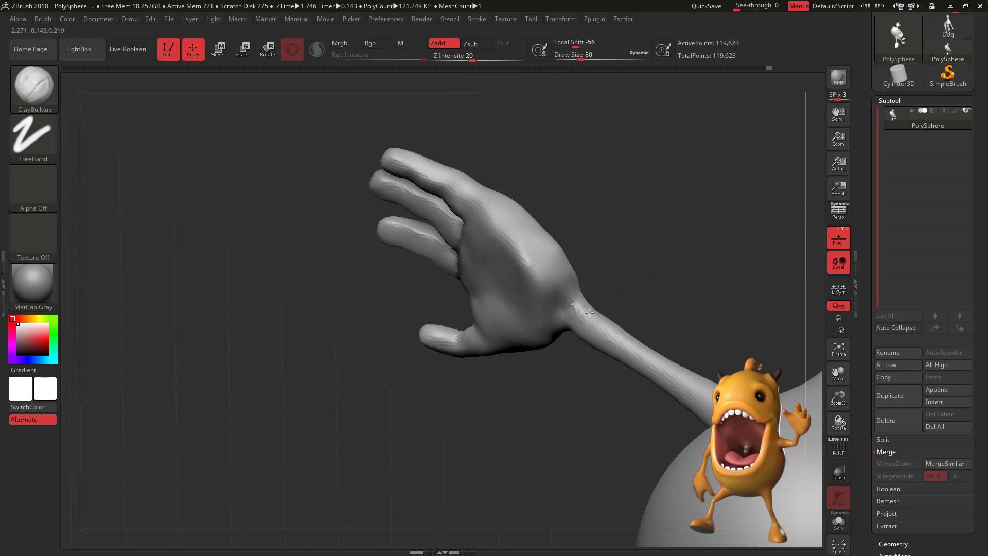
right_drag(598, 303, 560, 309)
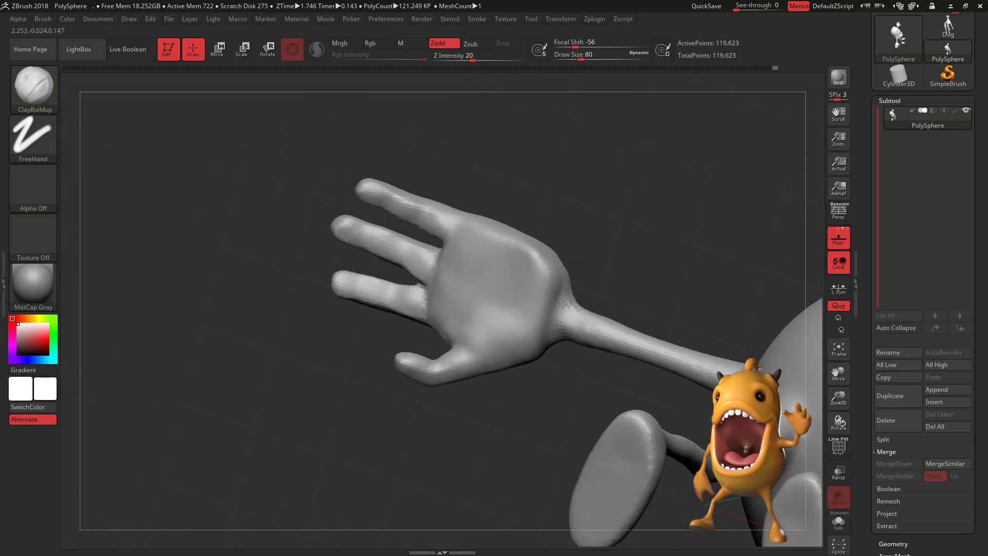
drag(563, 304, 559, 320)
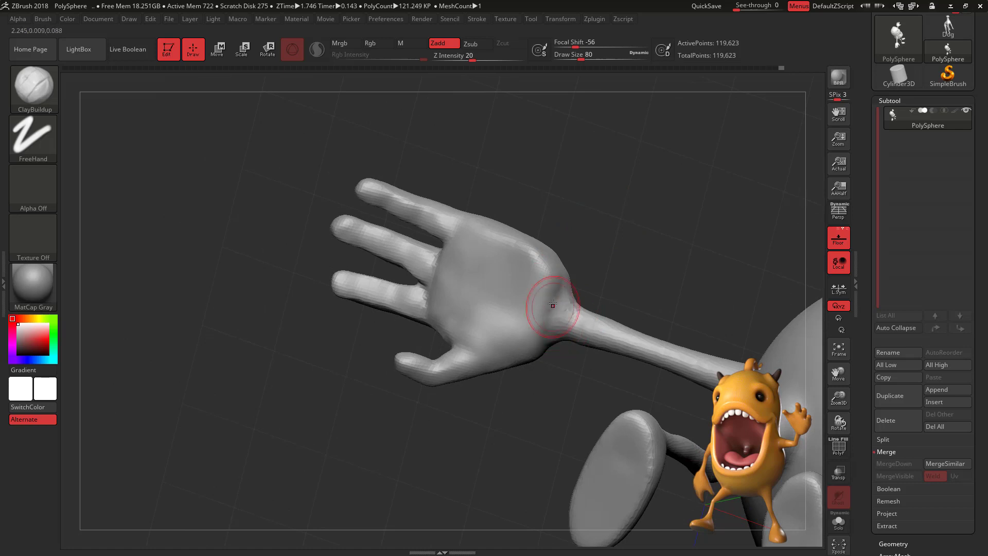
Step: Smooth the wrists, forearms and the gaps between the fingers at Draw Size 80
mouse_move(566, 321)
right_down()
mouse_move(684, 185)
mouse_move(643, 221)
mouse_move(657, 203)
right_up()
key(shift)
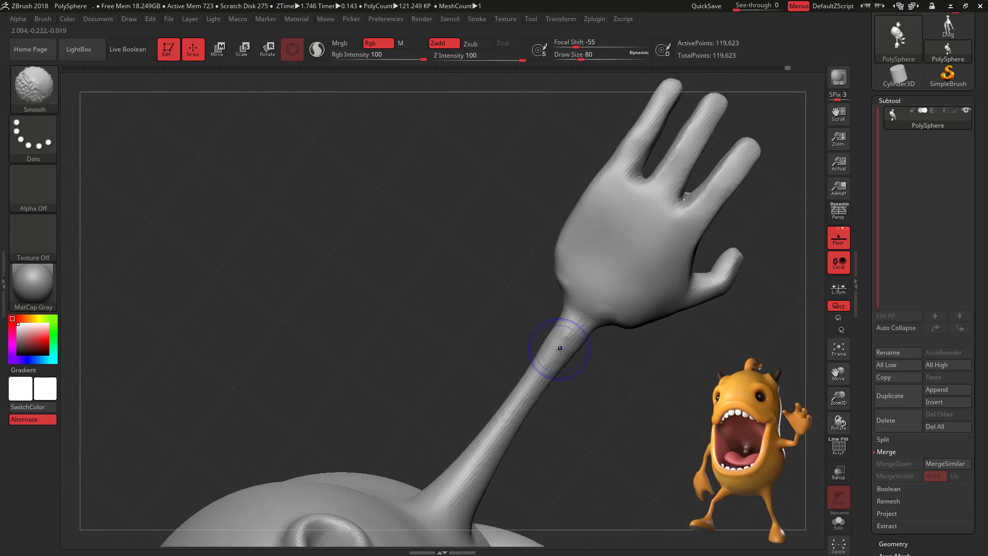
mouse_move(640, 280)
right_down()
mouse_move(689, 331)
mouse_move(703, 306)
mouse_move(652, 302)
right_up()
key(shift)
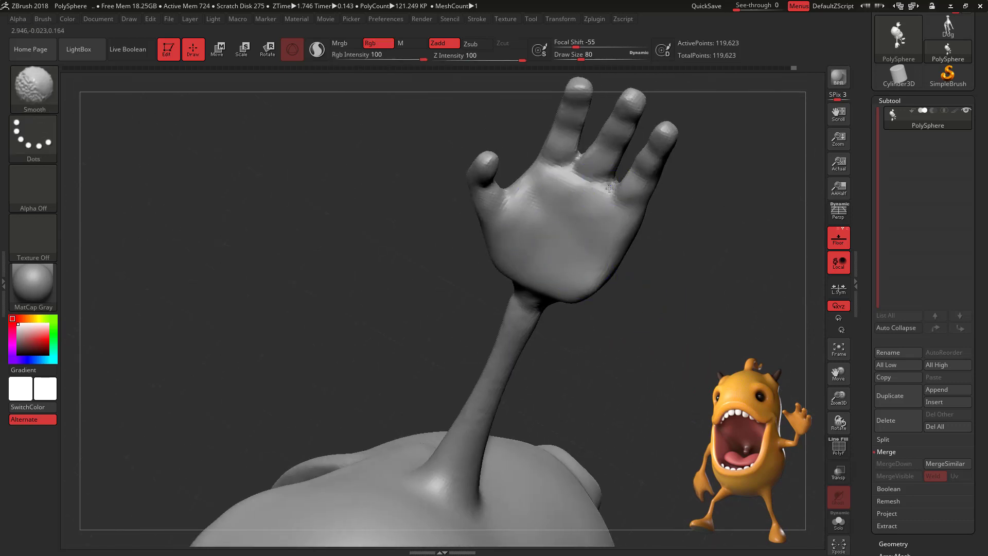
mouse_move(696, 200)
right_down()
mouse_move(684, 242)
mouse_move(729, 322)
mouse_move(716, 292)
mouse_move(583, 150)
right_up()
key(shift)
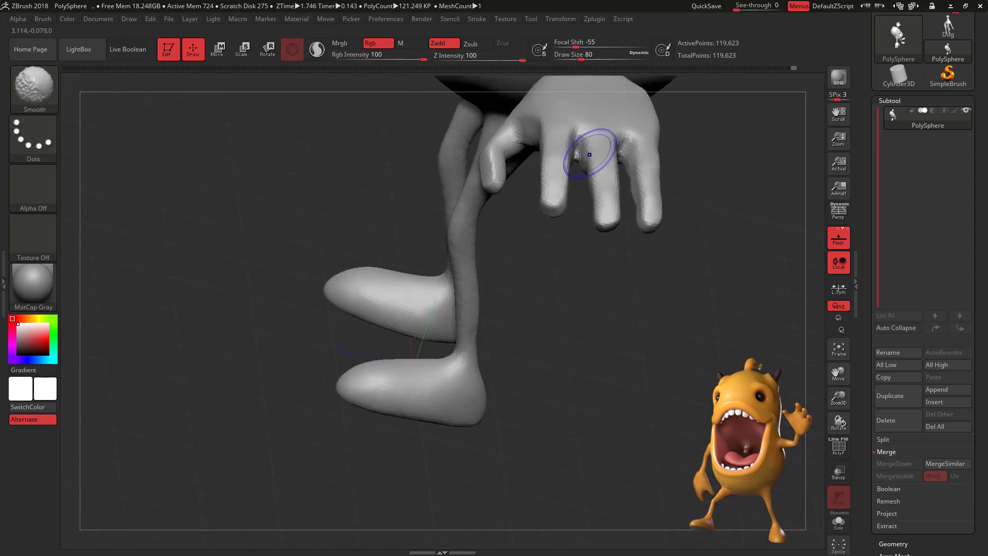
Step: Add clay to the thumb side of the wrists with ClayBuildup at Draw Size 80 and smooth it into the arms
mouse_move(705, 161)
right_down()
mouse_move(730, 229)
mouse_move(713, 161)
mouse_move(706, 194)
mouse_move(615, 247)
mouse_move(784, 282)
mouse_move(657, 282)
mouse_move(684, 227)
right_up()
mouse_move(687, 241)
mouse_down()
mouse_move(669, 229)
mouse_move(686, 233)
mouse_up()
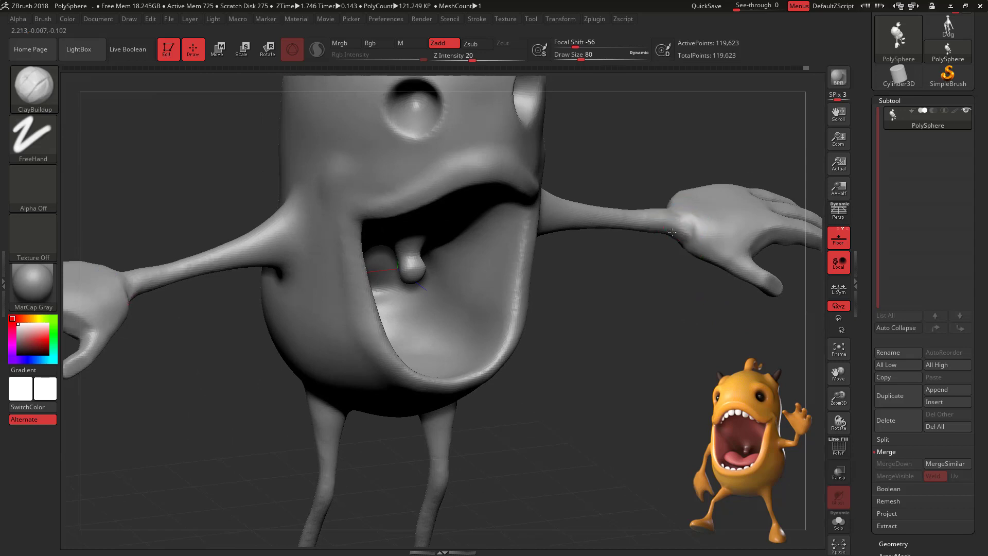
right_drag(667, 212, 687, 230)
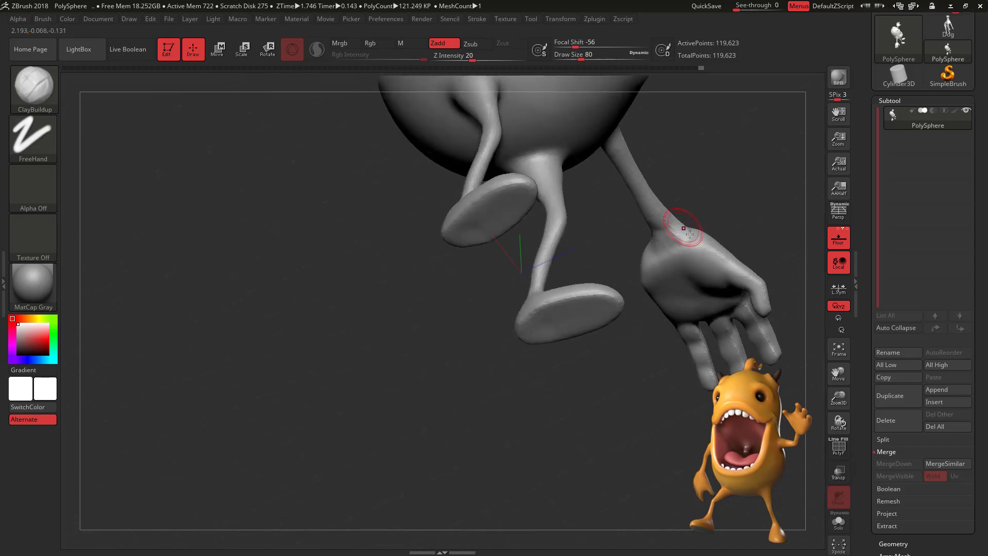
key(shift)
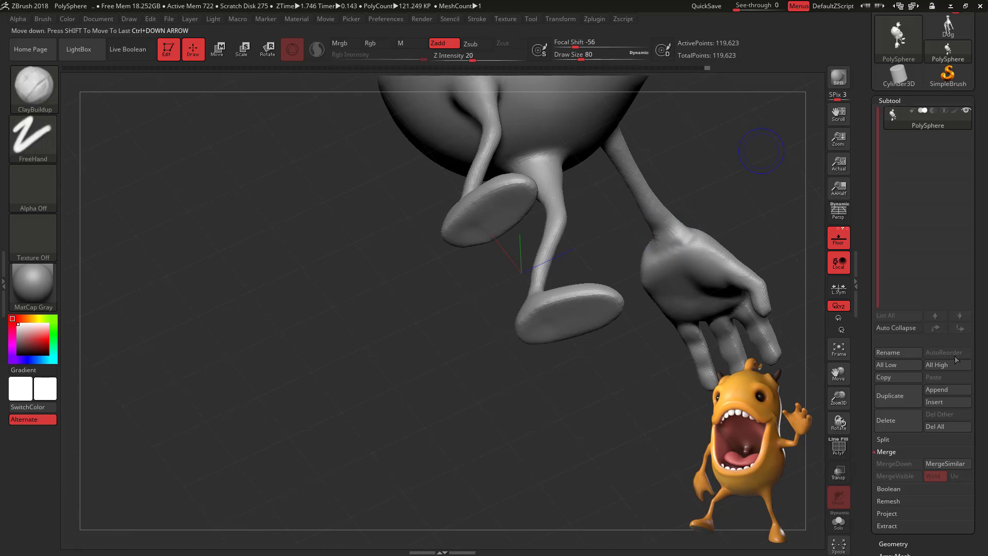
Step: Subdivide the creature's body mesh once to reach subdivision level 2
scroll(896, 457, down, 3)
click(896, 457)
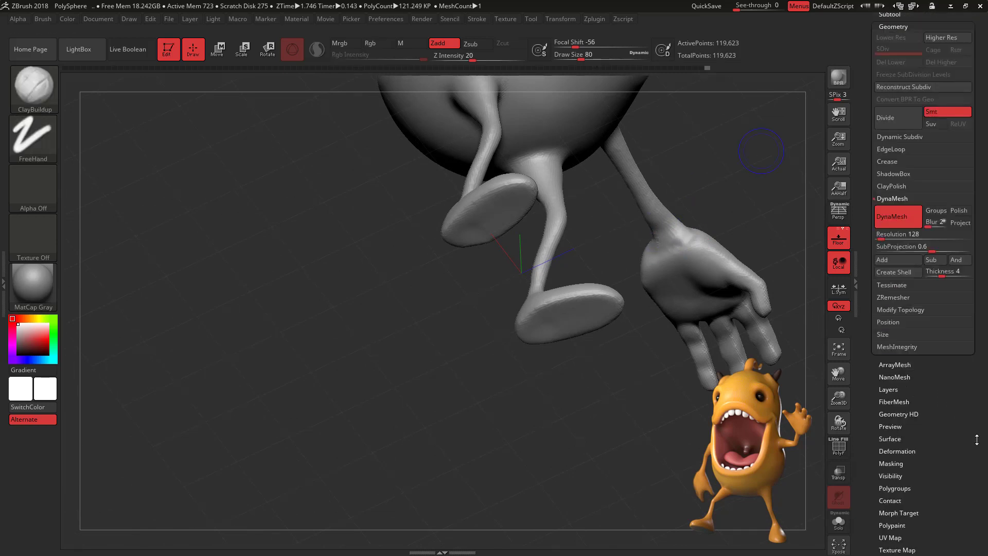
scroll(948, 383, up, 2)
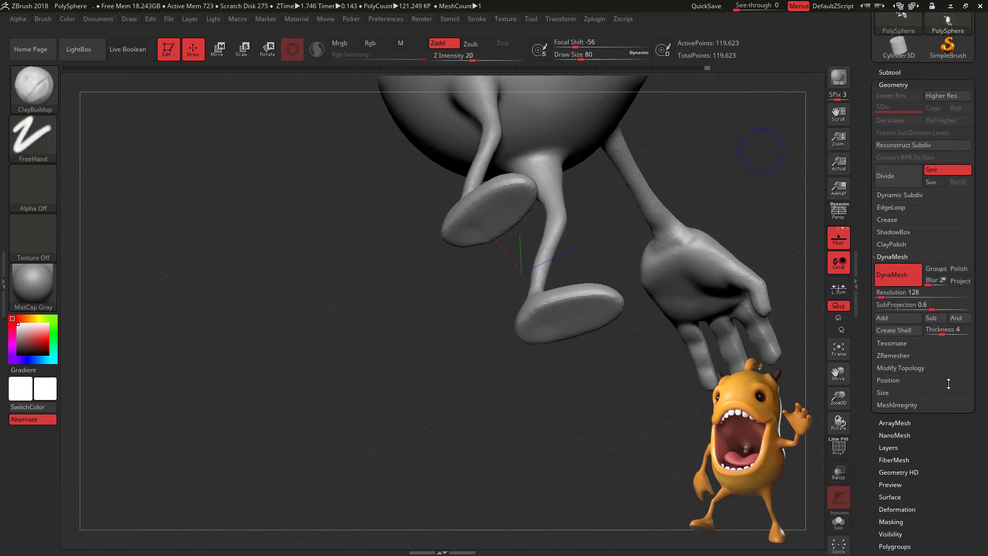
click(895, 176)
Step: Smooth the shoulder where the arm joins the body at Draw Size 80
drag(766, 159, 692, 247)
key(shift)
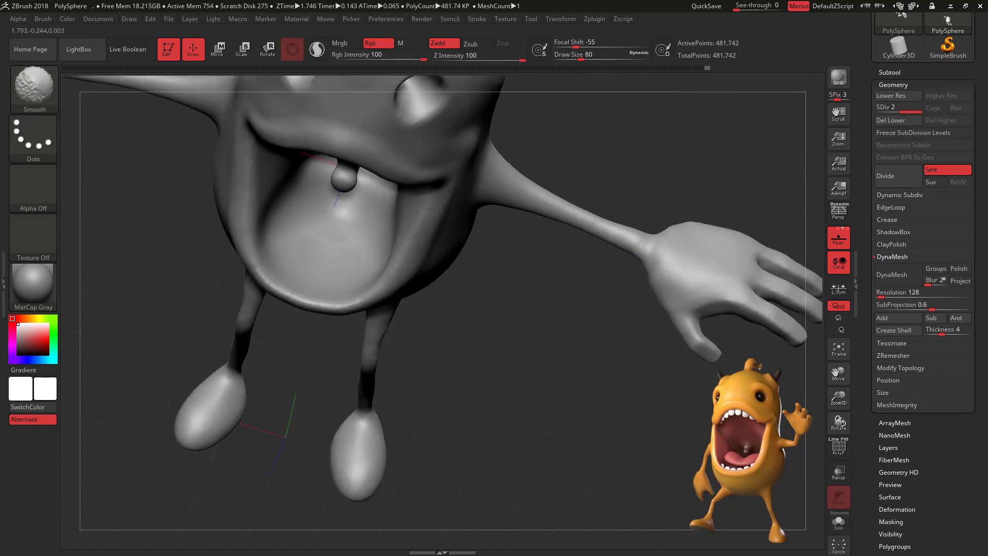
mouse_move(516, 193)
mouse_down()
mouse_move(642, 105)
mouse_move(645, 142)
mouse_move(494, 216)
mouse_up()
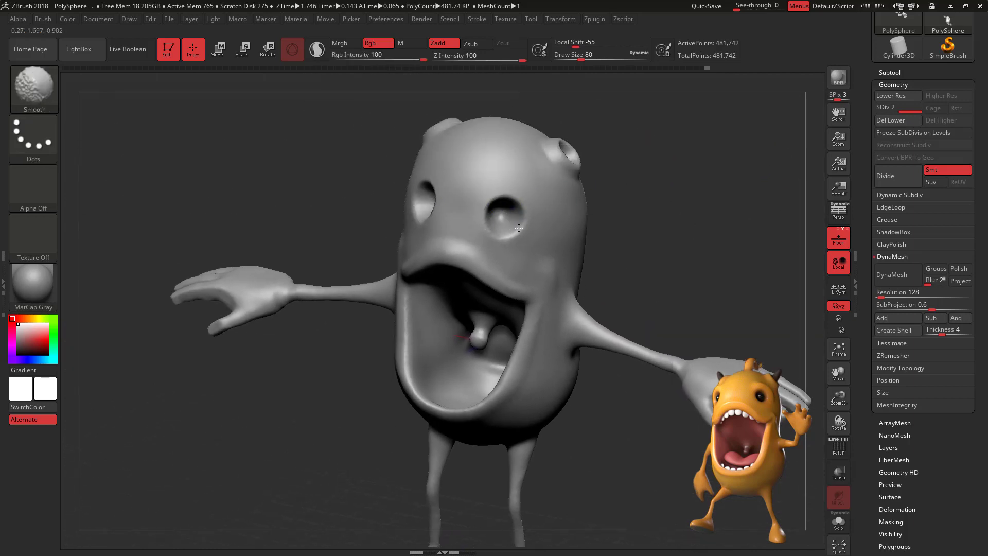
Step: Build up raised rims around the eye sockets with ClayBuildup at Draw Size 80 and smooth them into the head
mouse_move(634, 218)
alt+mouse_down()
mouse_move(639, 231)
mouse_move(591, 213)
alt+mouse_up()
mouse_move(488, 205)
shift+mouse_down()
mouse_move(481, 232)
mouse_move(535, 241)
shift+mouse_up()
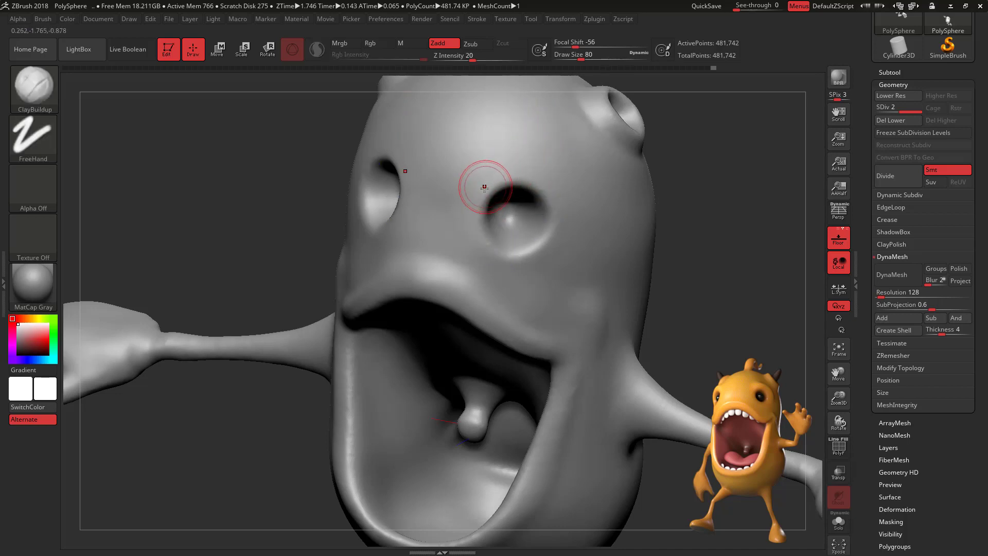
mouse_move(485, 187)
mouse_down()
mouse_move(539, 173)
mouse_move(560, 219)
mouse_move(516, 166)
mouse_move(562, 220)
mouse_up()
shift+drag(477, 184, 484, 183)
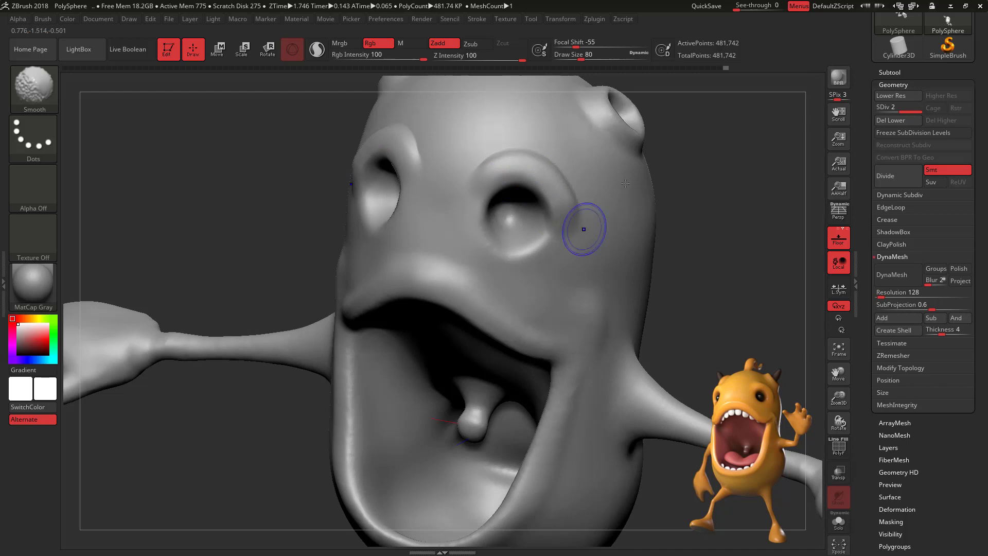
mouse_move(663, 222)
mouse_down()
mouse_move(740, 221)
mouse_move(710, 175)
mouse_move(641, 231)
mouse_move(529, 233)
mouse_up()
Step: Build up a thicker lower lip along the mouth edge with ClayBuildup at Draw Size 80 and smooth it
mouse_move(684, 209)
mouse_down()
mouse_move(670, 204)
mouse_move(683, 194)
mouse_move(675, 169)
mouse_move(664, 280)
mouse_move(704, 162)
mouse_move(680, 155)
mouse_up()
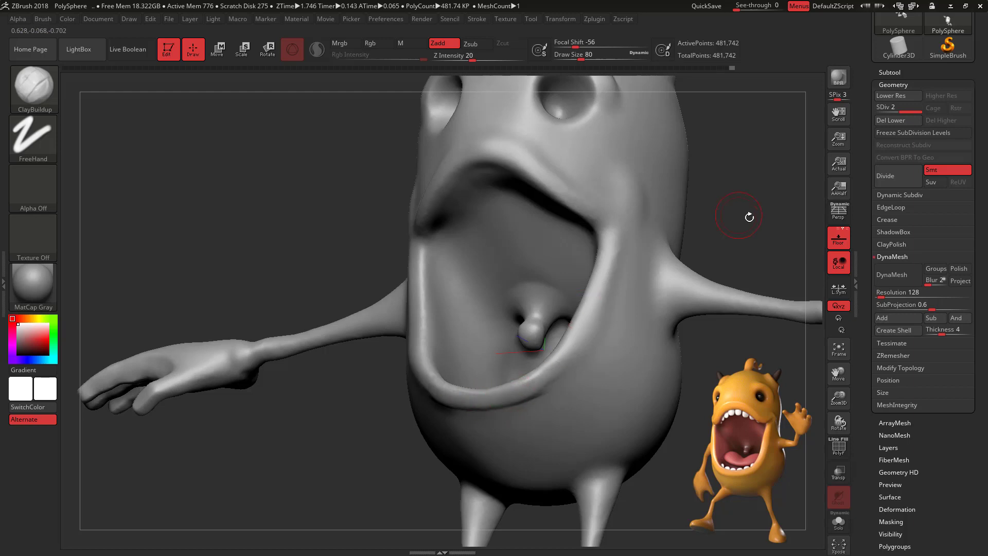
drag(749, 216, 719, 209)
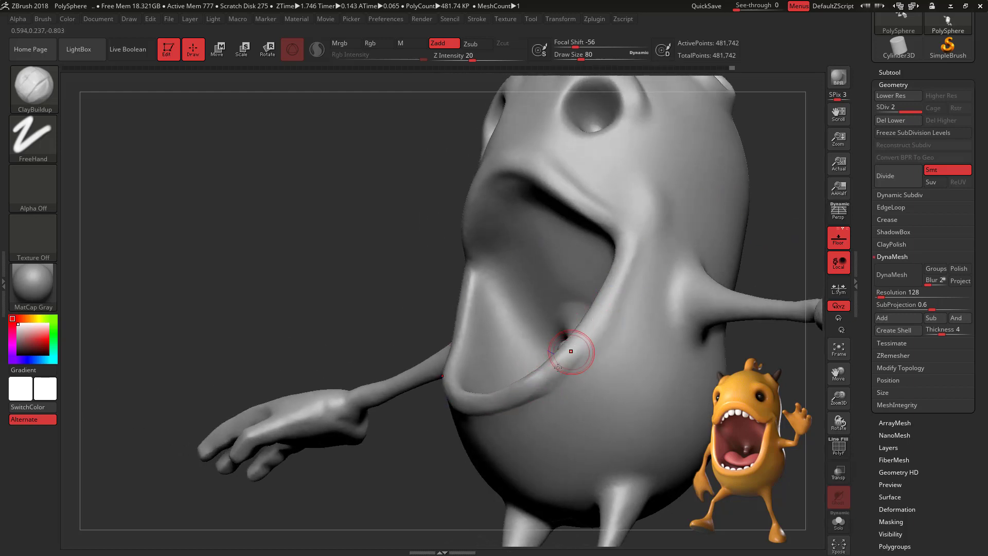
key(shift)
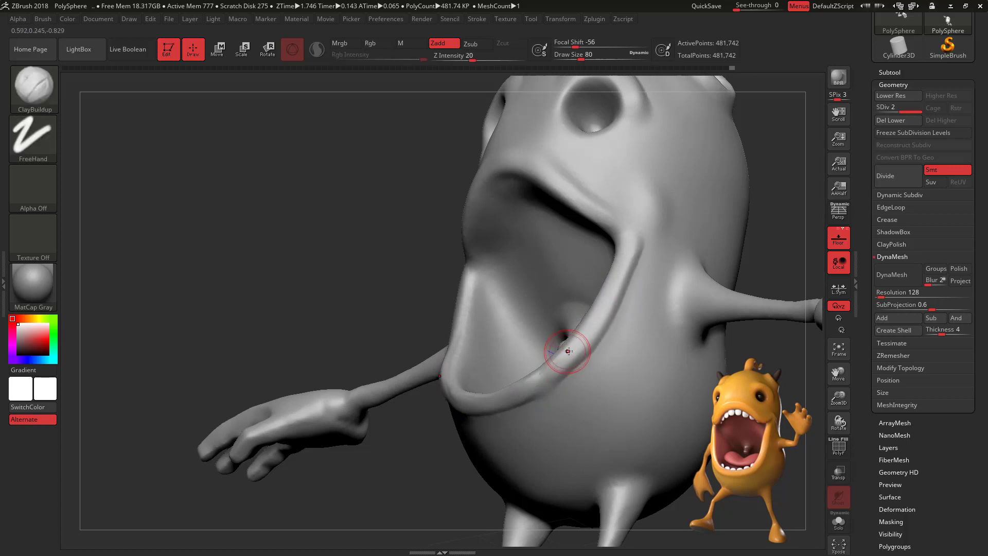
mouse_move(760, 203)
mouse_down()
mouse_move(734, 196)
mouse_move(465, 405)
mouse_move(541, 379)
mouse_up()
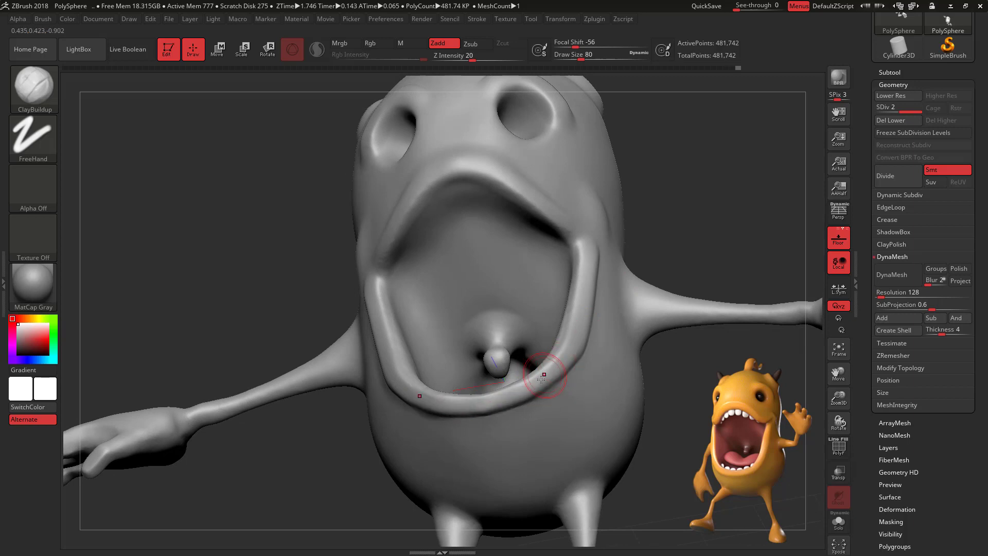
drag(728, 220, 653, 258)
key(shift)
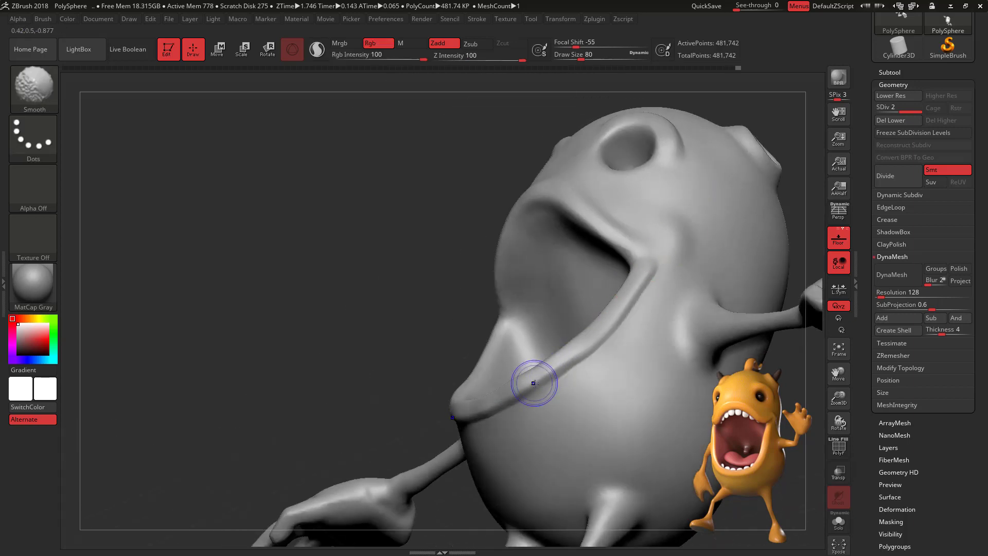
mouse_move(578, 360)
shift+mouse_down()
mouse_move(643, 285)
mouse_move(556, 369)
mouse_move(469, 422)
shift+mouse_up()
Step: Define the upper lip up to the mouth corners with ClayBuildup at Draw Size 80 and smooth it into the face
mouse_move(810, 226)
mouse_down()
mouse_move(860, 221)
mouse_move(882, 202)
mouse_move(905, 261)
mouse_up()
drag(721, 257, 775, 275)
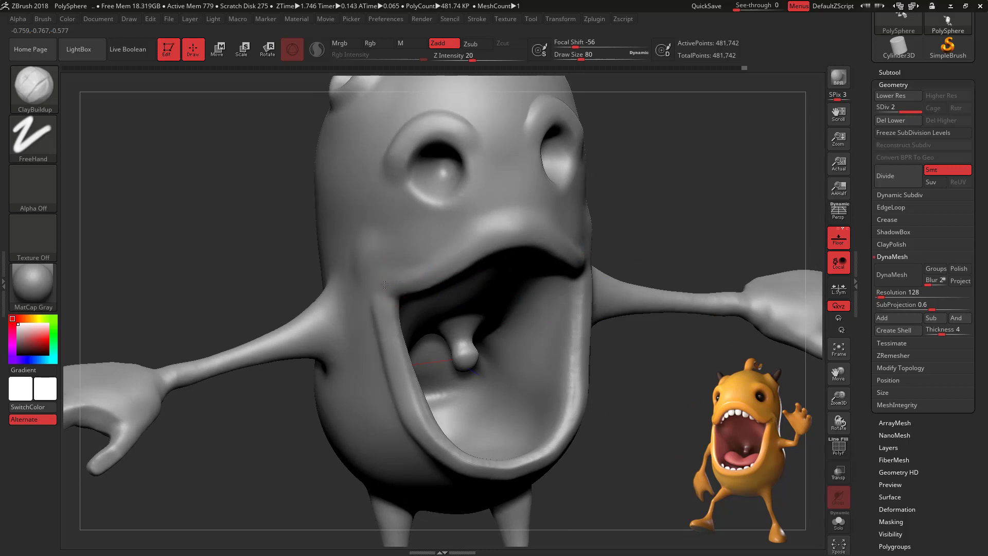
mouse_move(675, 234)
mouse_down()
mouse_move(690, 202)
mouse_move(685, 178)
mouse_up()
shift+drag(525, 238, 515, 231)
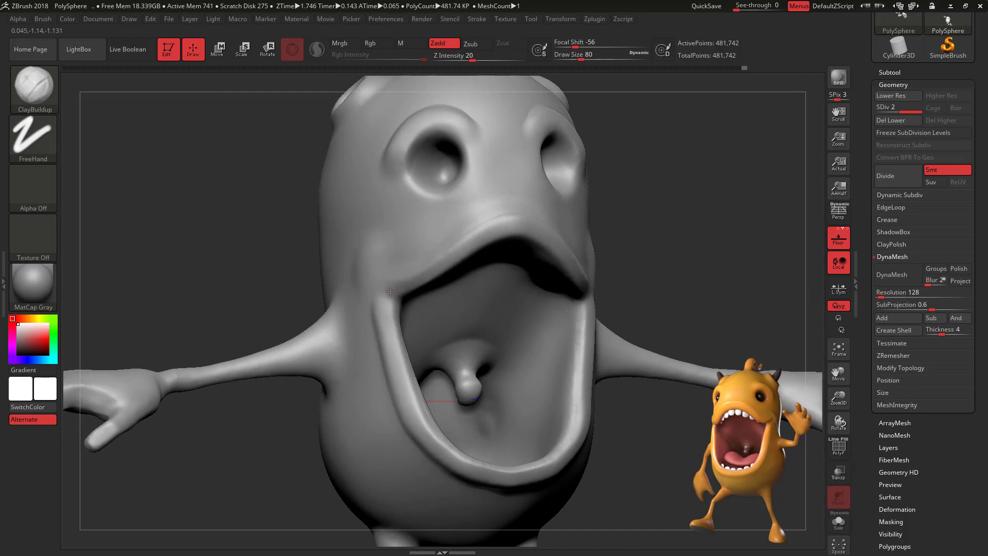
shift+drag(521, 223, 466, 242)
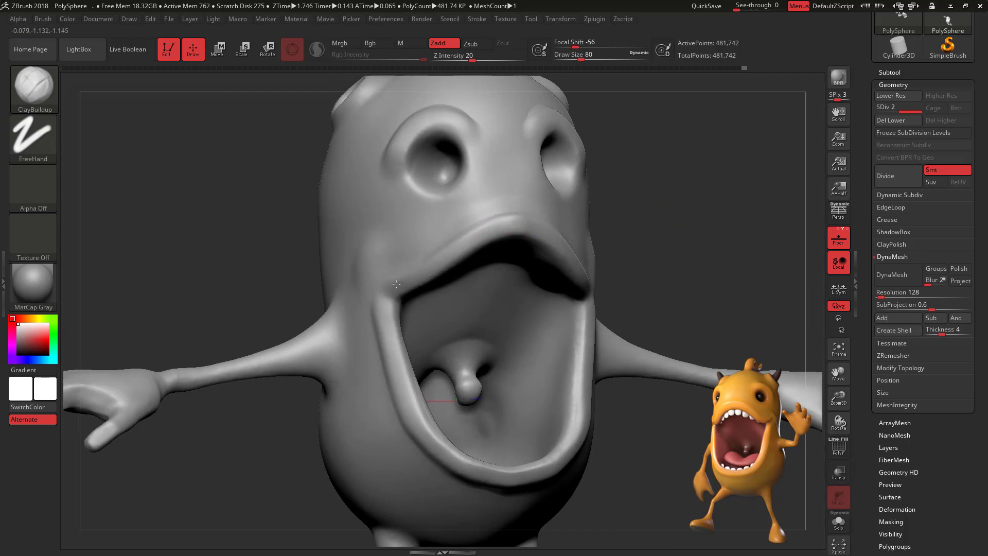
drag(714, 225, 553, 231)
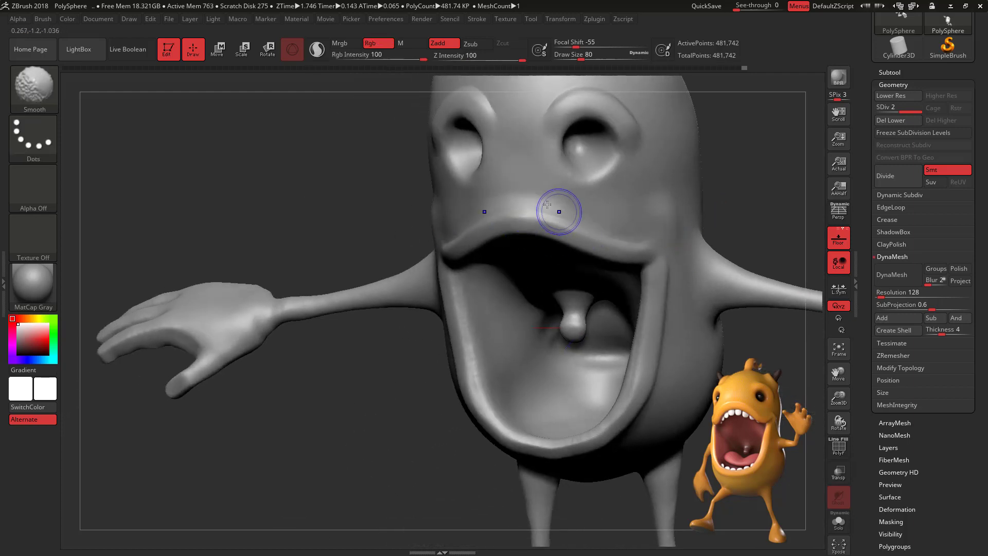
Step: Add a small rounded cheek bump at each mouth corner and smooth around it at Draw Size 80
mouse_move(771, 203)
mouse_down()
mouse_move(793, 198)
mouse_move(730, 190)
mouse_up()
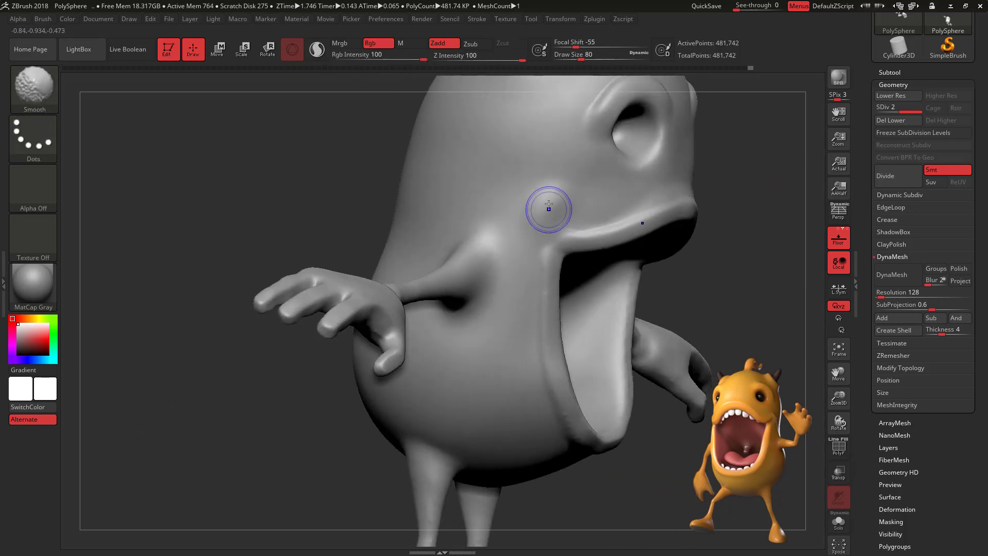
shift+drag(548, 209, 544, 208)
drag(533, 242, 547, 212)
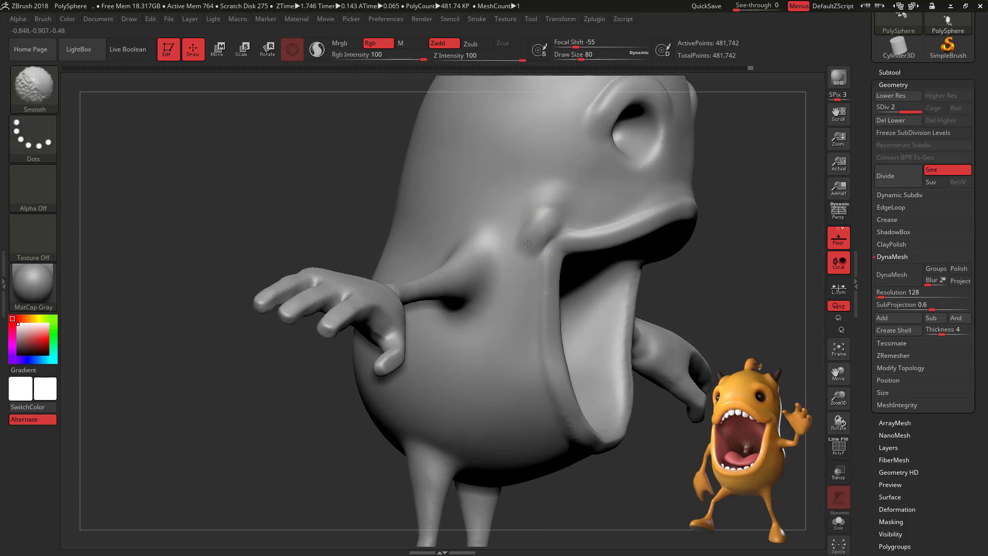
drag(756, 234, 777, 333)
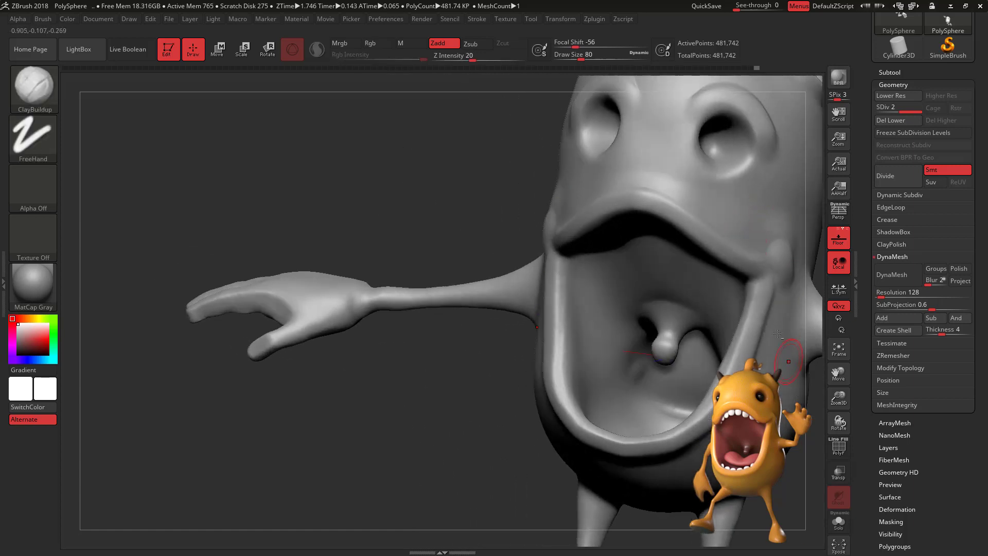
mouse_move(526, 187)
mouse_down()
mouse_move(751, 199)
mouse_move(724, 193)
mouse_up()
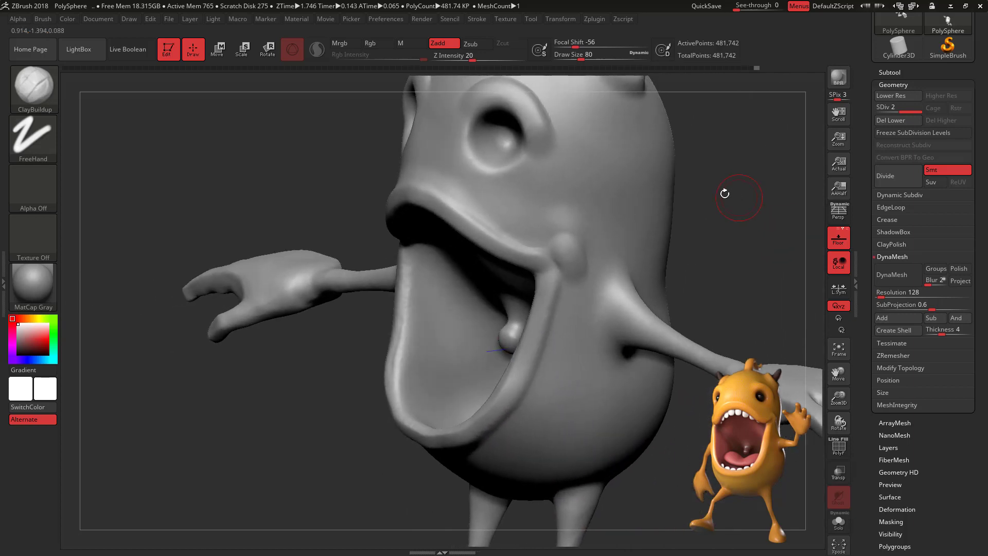
Step: Polish the mouth rim and the hands with the sPolish brush, using Draw Size 158 on the hands
key(b)
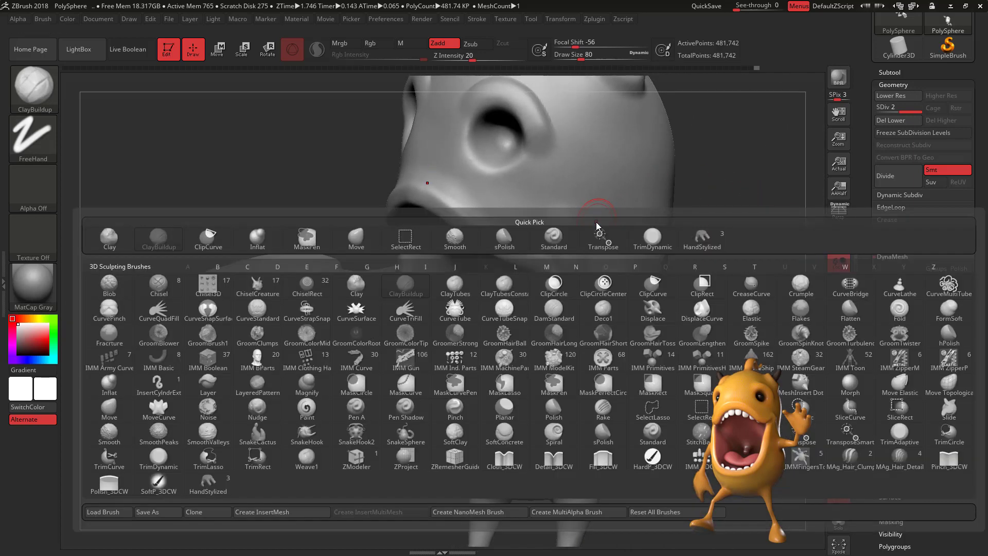
key(s)
key(p)
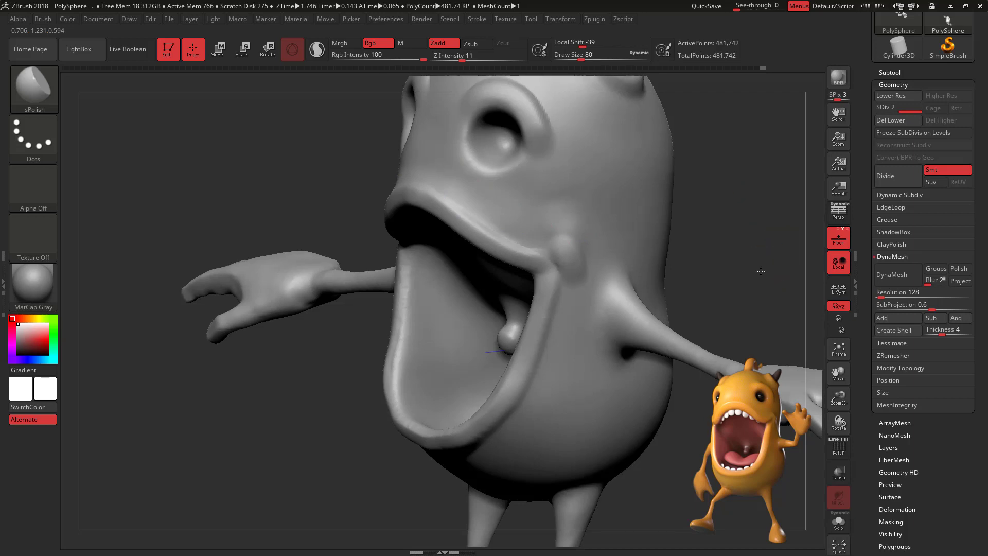
alt+drag(773, 263, 741, 206)
key(space)
drag(381, 278, 391, 278)
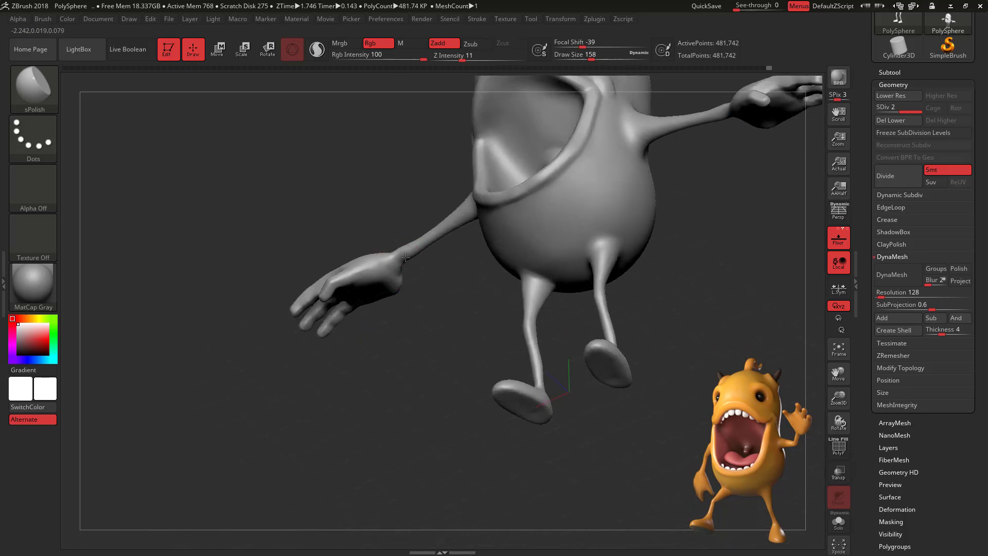
drag(434, 285, 448, 216)
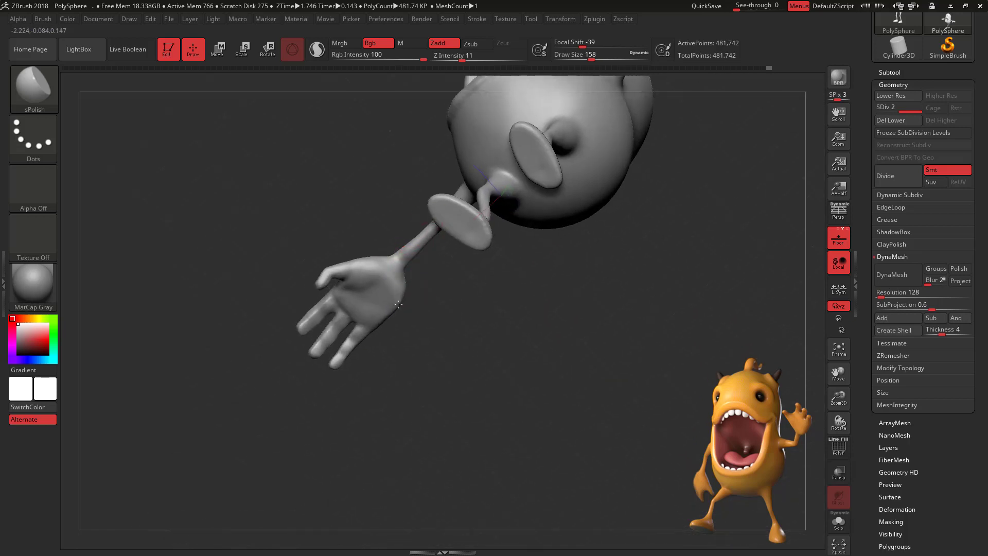
drag(415, 296, 697, 210)
Step: Thicken the wrists on the thumb and palm sides with the ClayBuildup brush at Draw Size 104
key(b)
key(c)
key(b)
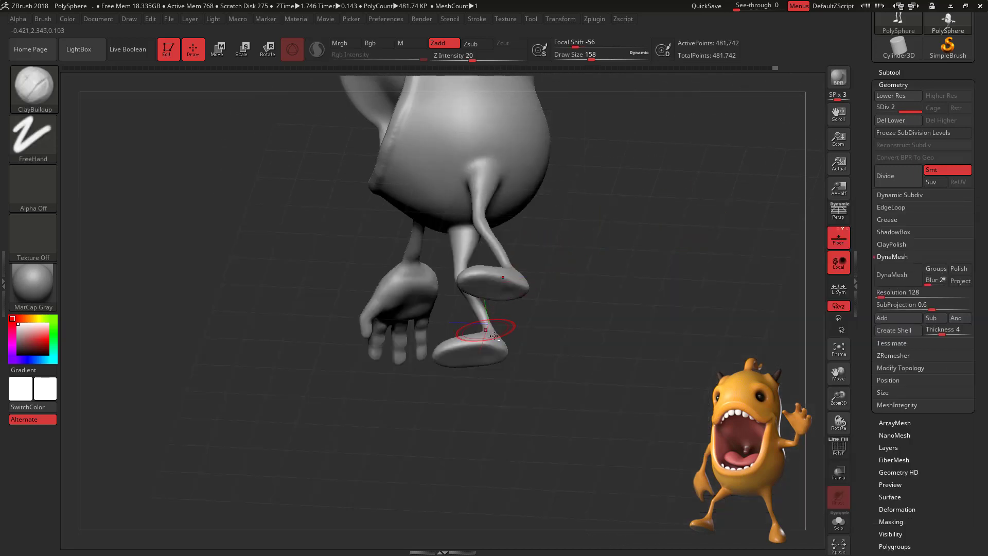
mouse_move(556, 346)
mouse_down()
mouse_move(563, 291)
mouse_move(563, 349)
mouse_up()
alt+drag(435, 363, 440, 505)
key(space)
drag(422, 263, 414, 264)
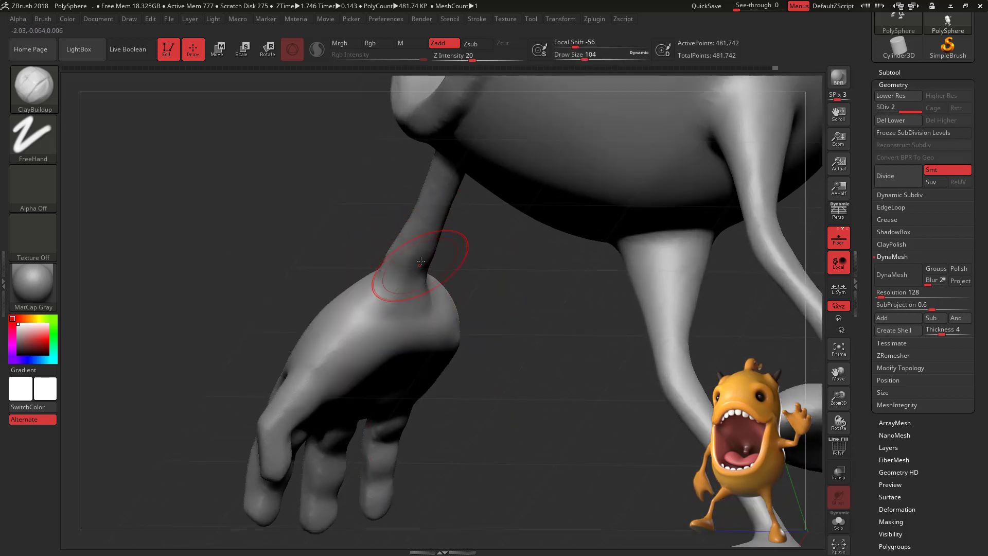
drag(432, 264, 434, 253)
drag(513, 204, 445, 221)
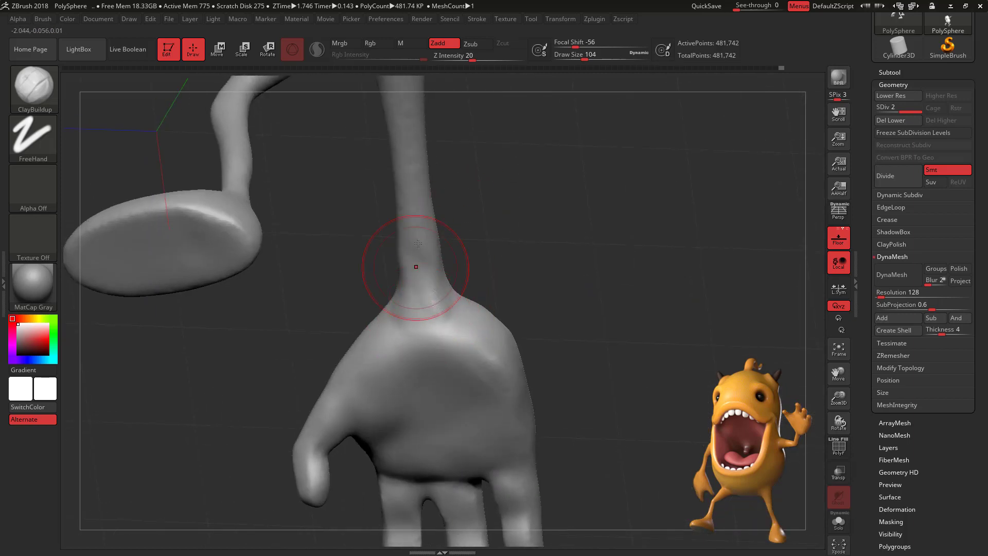
drag(416, 262, 436, 303)
Step: Smooth the built-up wrists into the palms and forearms at Draw Size 104
drag(529, 240, 514, 257)
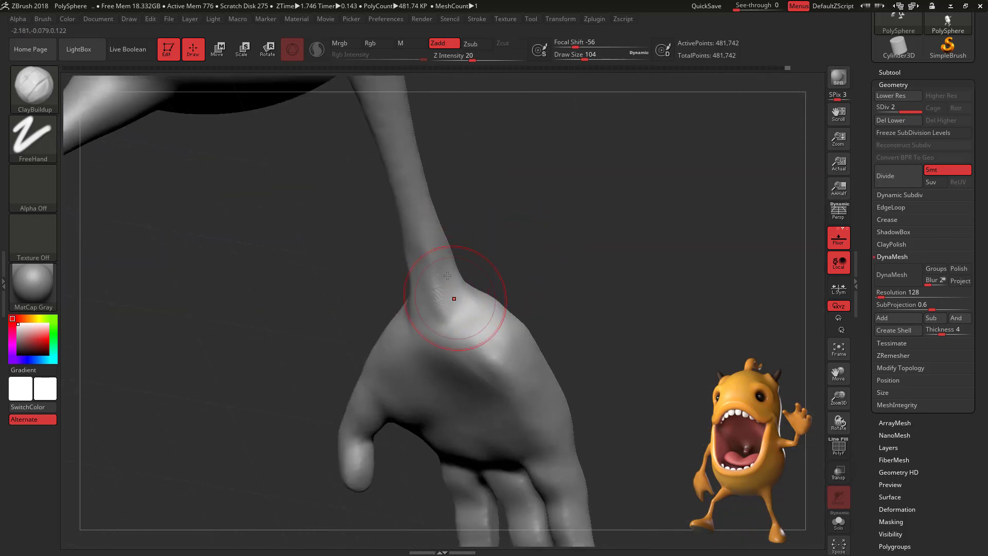
shift+drag(448, 291, 439, 285)
mouse_move(496, 209)
mouse_down()
mouse_move(540, 242)
mouse_move(483, 257)
mouse_move(416, 258)
mouse_up()
drag(477, 242, 449, 276)
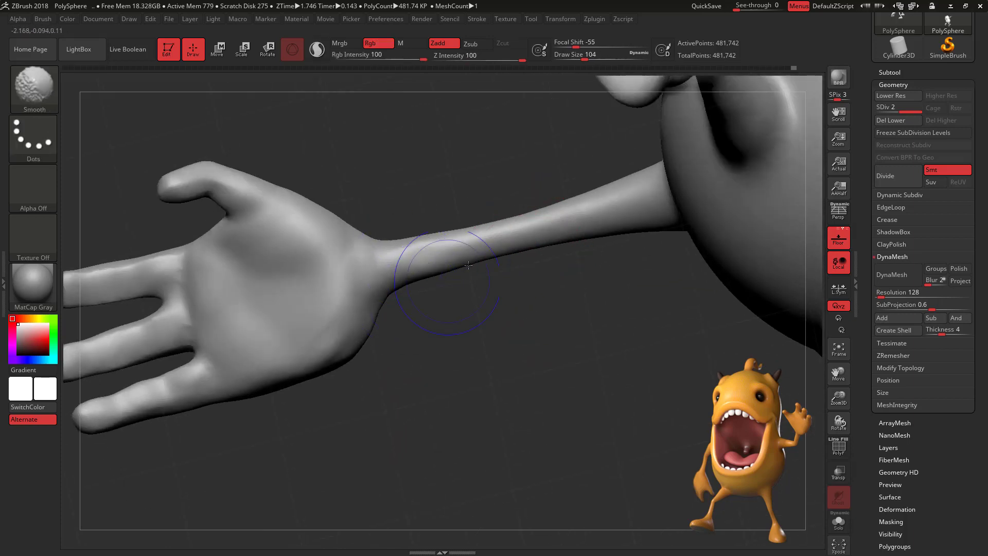
mouse_move(582, 341)
mouse_down()
mouse_move(568, 262)
mouse_move(562, 351)
mouse_move(579, 350)
mouse_up()
Step: Smooth the centre of the lower lip at Draw Size 104
mouse_move(795, 384)
alt+mouse_down()
mouse_move(736, 350)
mouse_move(573, 329)
mouse_move(566, 265)
mouse_move(580, 246)
mouse_move(645, 343)
mouse_move(613, 313)
mouse_move(617, 365)
mouse_move(695, 214)
mouse_move(639, 179)
alt+mouse_up()
key(shift)
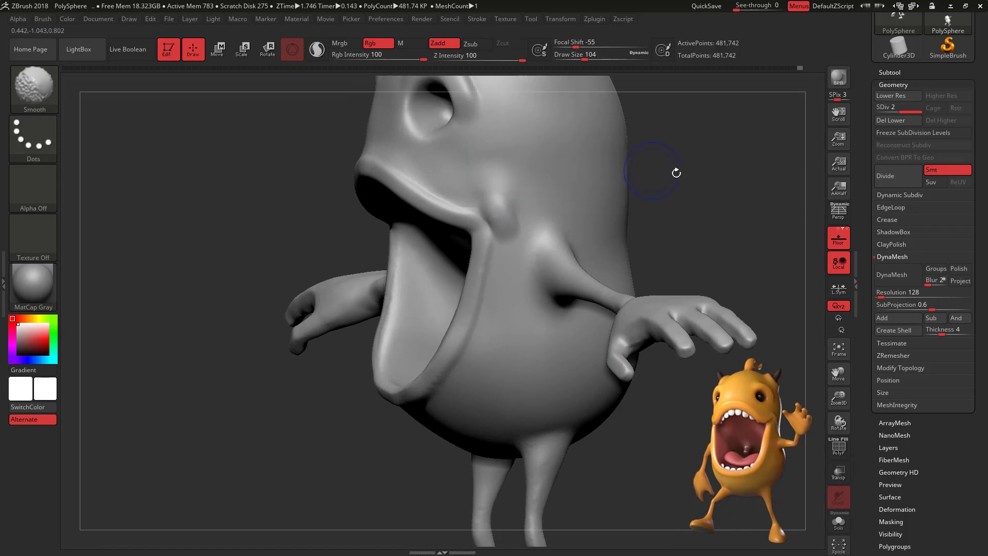
drag(676, 173, 713, 180)
drag(597, 221, 614, 123)
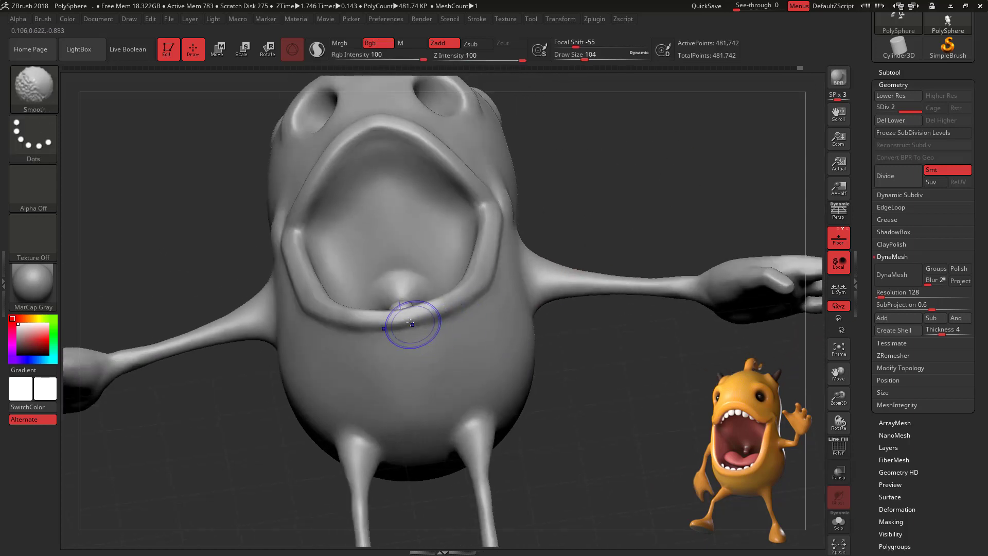
mouse_move(441, 313)
shift+mouse_down()
mouse_move(447, 306)
mouse_move(416, 315)
shift+mouse_up()
drag(689, 170, 575, 221)
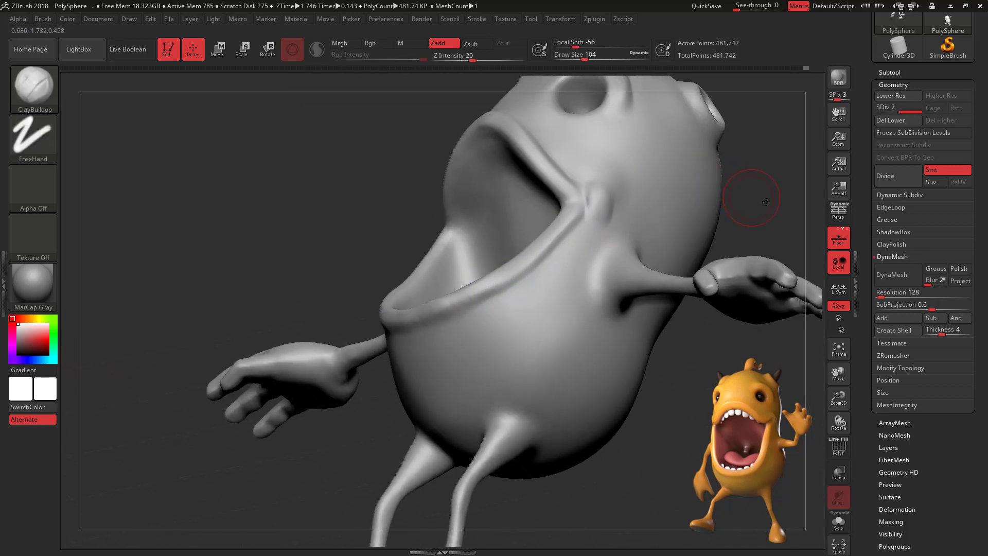
Step: Examine the whole creature from the front and side, comparing the mouth, arms and legs with the reference
mouse_move(766, 202)
mouse_down()
mouse_move(782, 212)
mouse_move(714, 205)
mouse_move(678, 234)
mouse_up()
drag(683, 355, 706, 346)
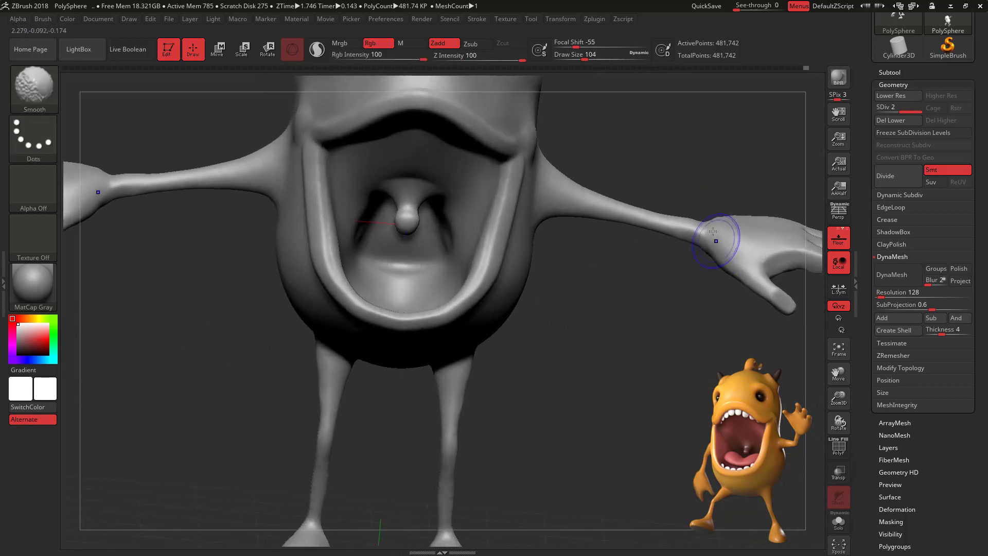
key(f)
drag(637, 316, 602, 324)
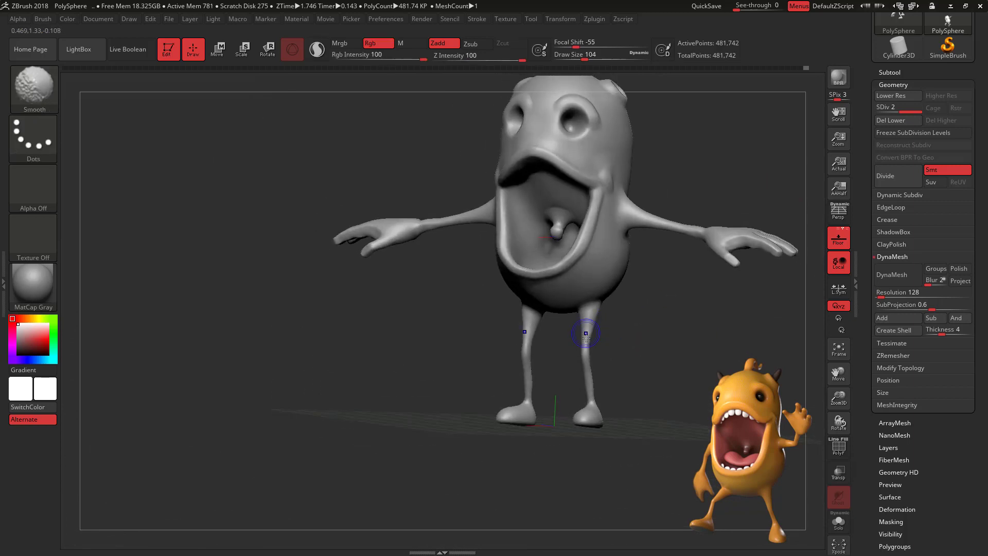
shift+drag(672, 353, 689, 332)
mouse_move(689, 343)
mouse_down()
mouse_move(704, 367)
mouse_move(771, 360)
mouse_move(686, 339)
mouse_move(674, 353)
mouse_move(685, 306)
mouse_move(650, 368)
mouse_move(662, 365)
mouse_move(640, 435)
mouse_up()
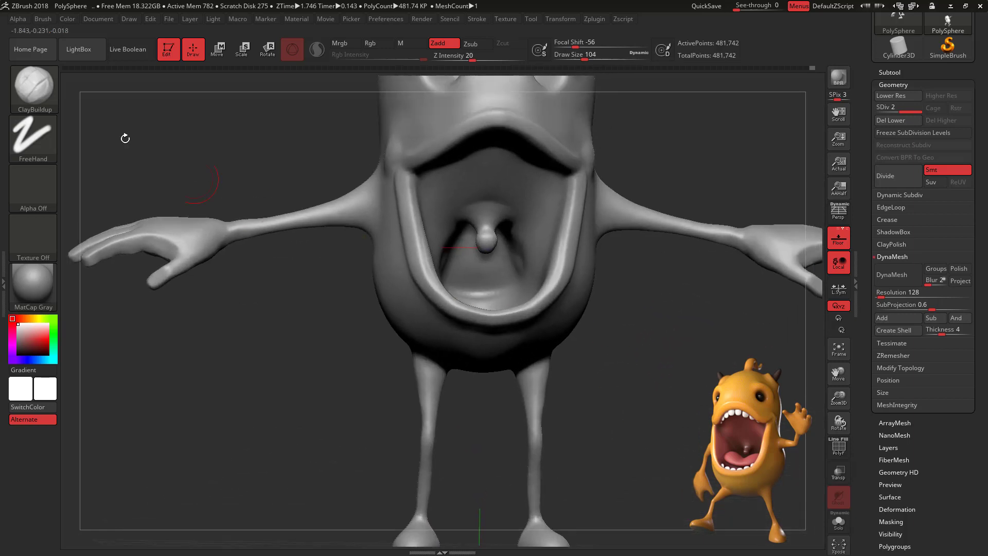
click(53, 83)
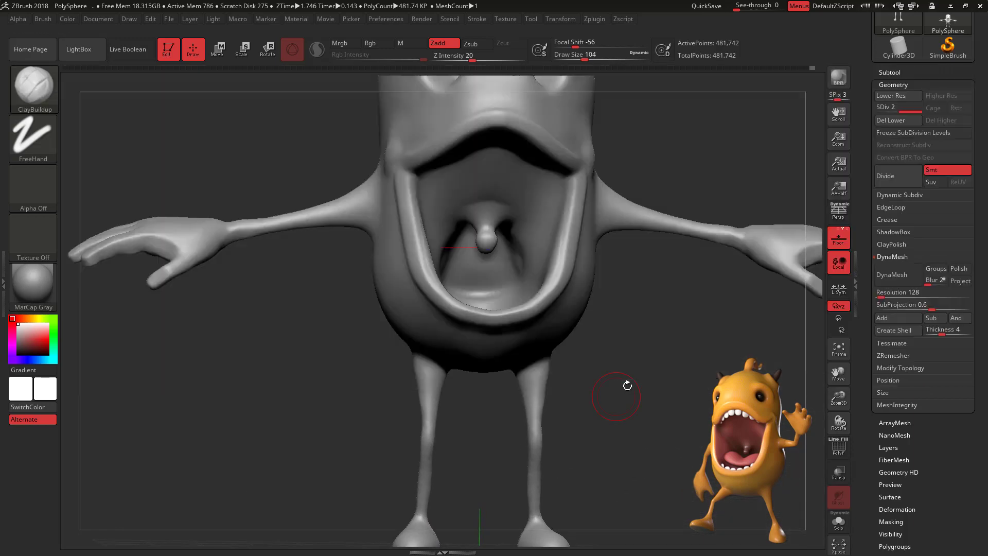
Step: Pinch the lower lip's rim from the mouth corner to its centre with the Pinch_3DCW brush at Draw Size 104
click(33, 85)
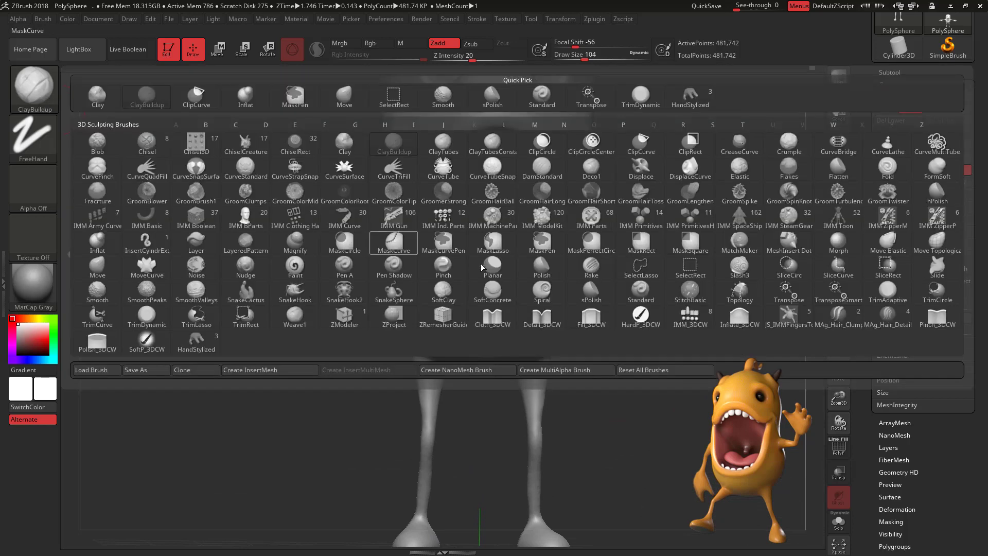
click(933, 323)
drag(749, 329, 674, 313)
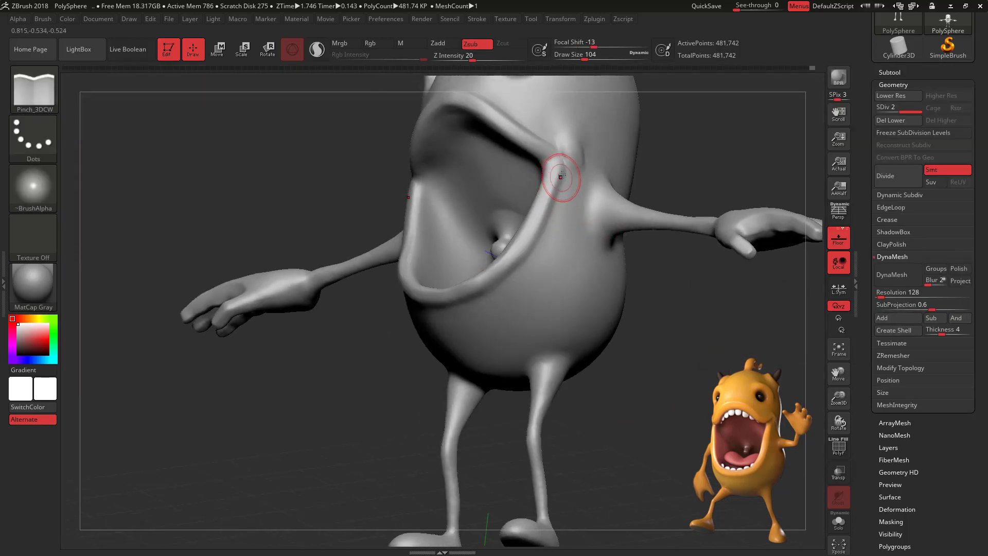
drag(561, 176, 481, 287)
key(alt)
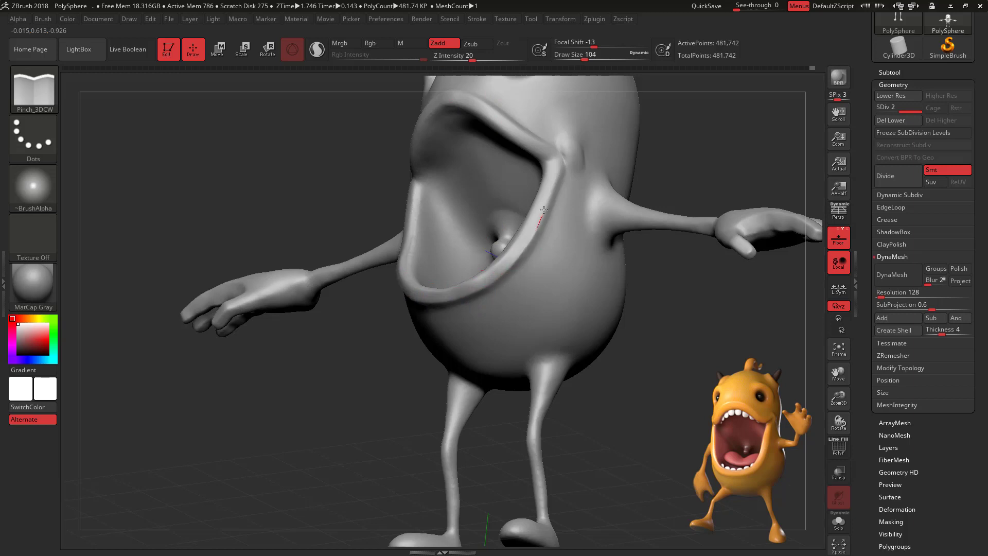
Step: Sharpen the upper lip's edge and the mouth corners with Pinch_3DCW at Draw Size 104, smoothing the lip between strokes
mouse_move(663, 141)
mouse_down()
mouse_move(702, 132)
mouse_move(655, 220)
mouse_move(667, 279)
mouse_move(495, 209)
mouse_up()
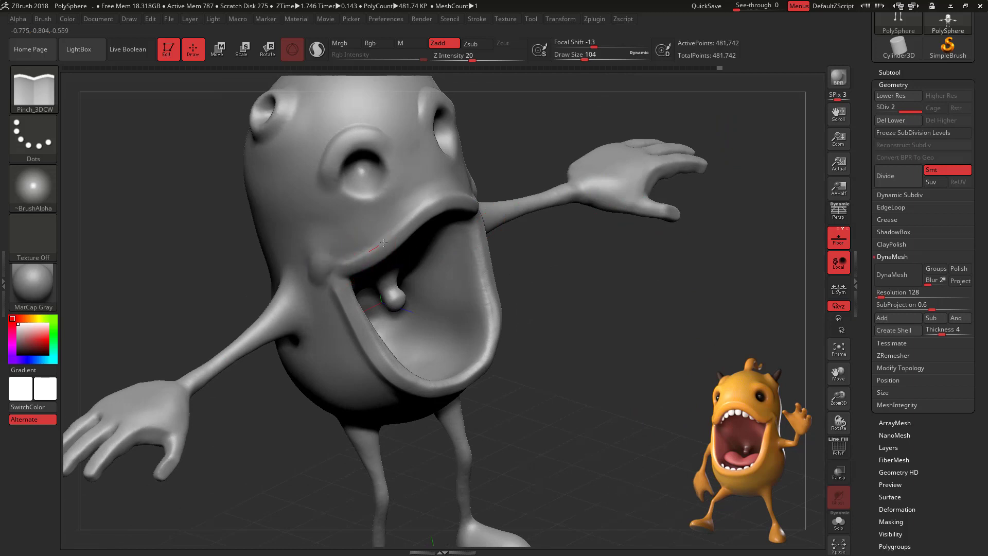
drag(623, 233, 622, 266)
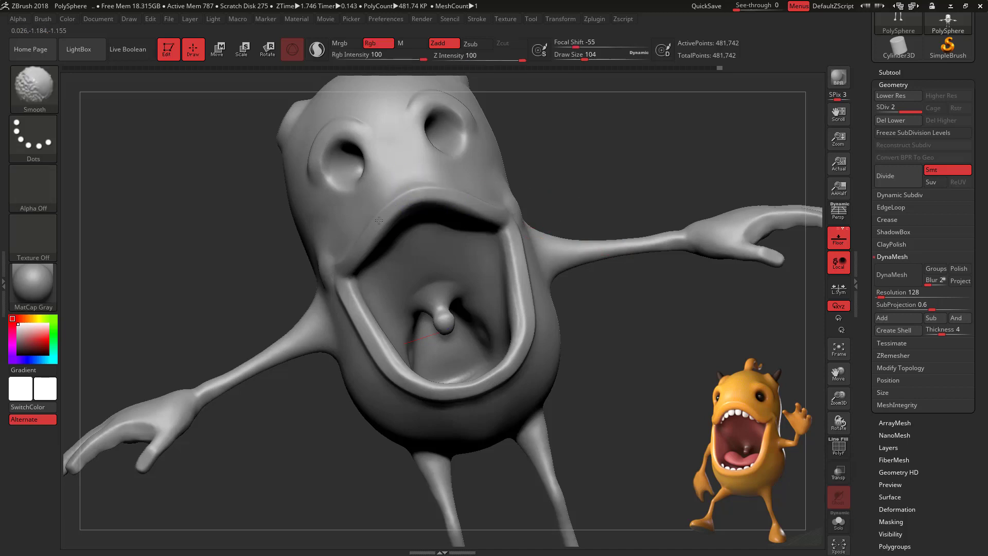
drag(648, 162, 582, 176)
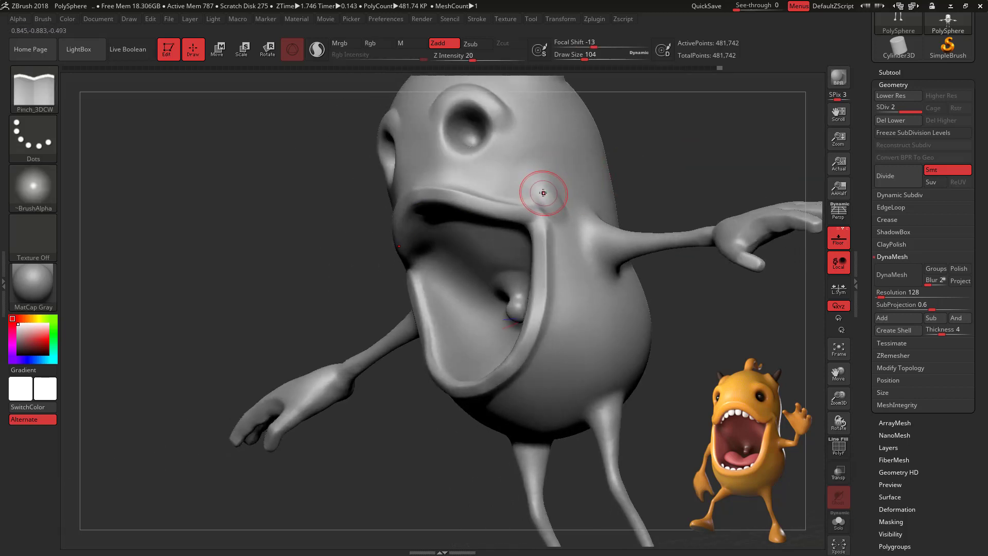
drag(539, 191, 550, 196)
Step: Pinch the brow ridges above the eyes and the rims of the horn sockets with Pinch_3DCW, and smooth around the sockets
mouse_move(626, 161)
mouse_down()
mouse_move(659, 156)
mouse_move(646, 143)
mouse_move(636, 205)
mouse_up()
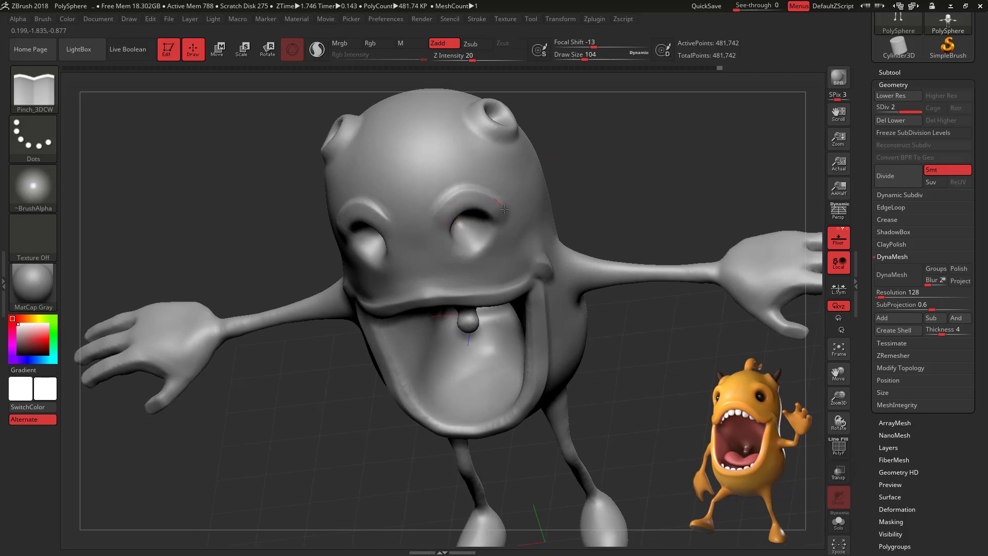
mouse_move(681, 195)
mouse_down()
mouse_move(656, 174)
mouse_move(660, 155)
mouse_move(492, 118)
mouse_up()
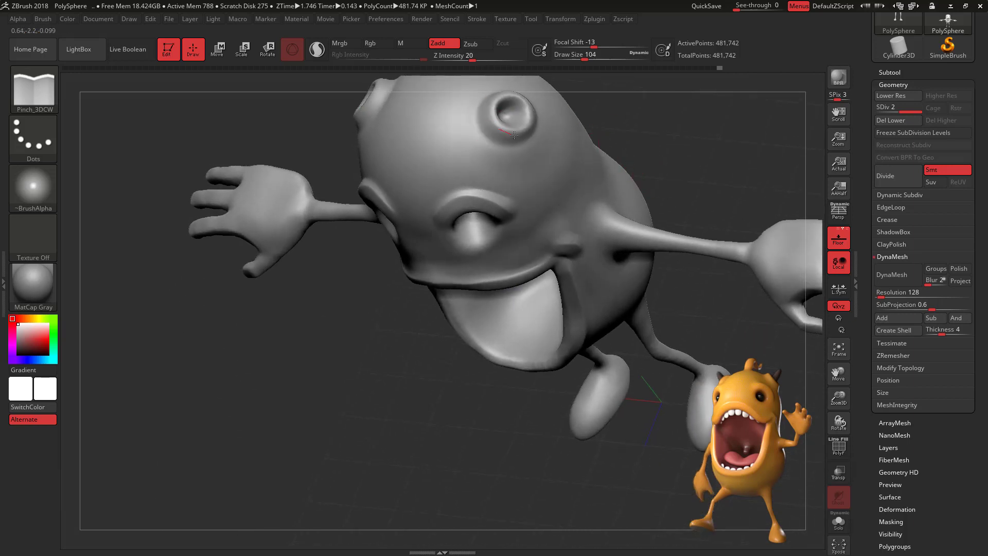
drag(582, 99, 569, 218)
alt+drag(542, 252, 566, 352)
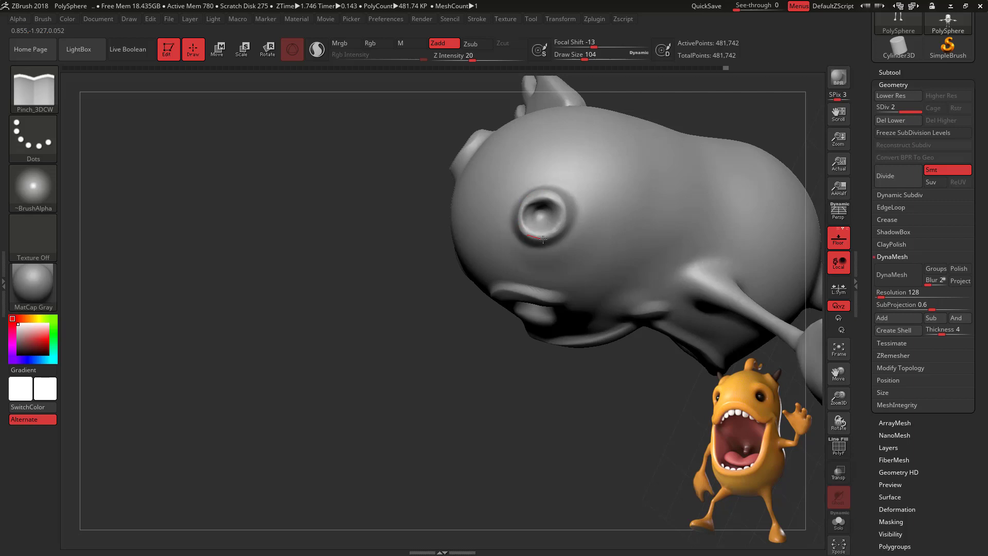
drag(543, 238, 565, 218)
drag(681, 118, 696, 86)
shift+drag(536, 205, 560, 199)
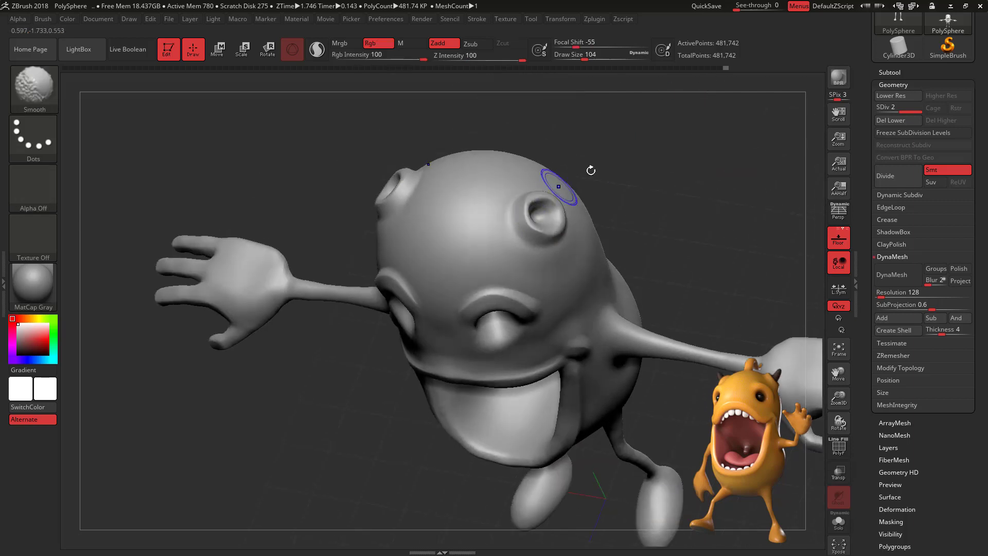
mouse_move(590, 169)
mouse_down()
mouse_move(654, 141)
mouse_move(646, 168)
mouse_move(550, 214)
mouse_up()
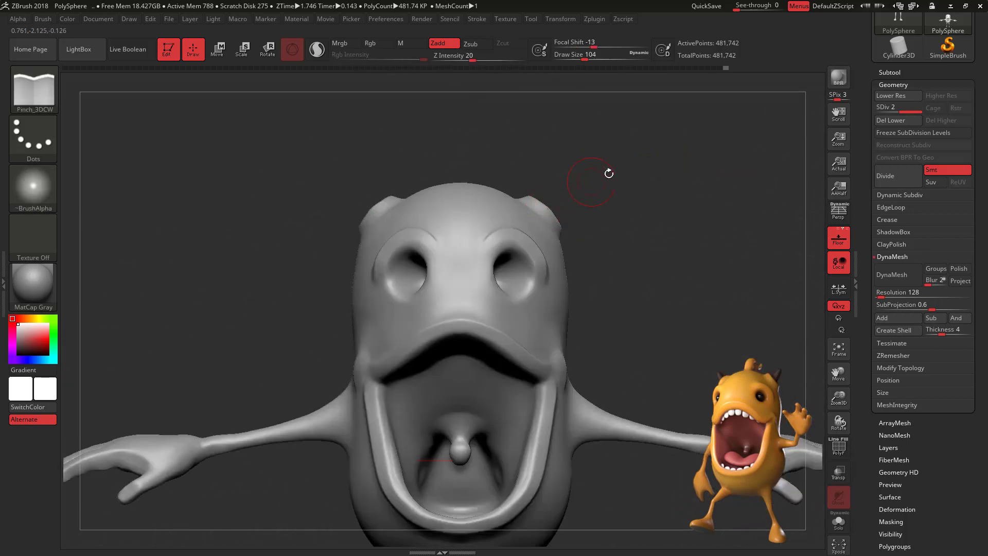
Step: Adjust the shape of the horn sockets on the head with the Move brush at Draw Size 197
key(b)
key(m)
key(v)
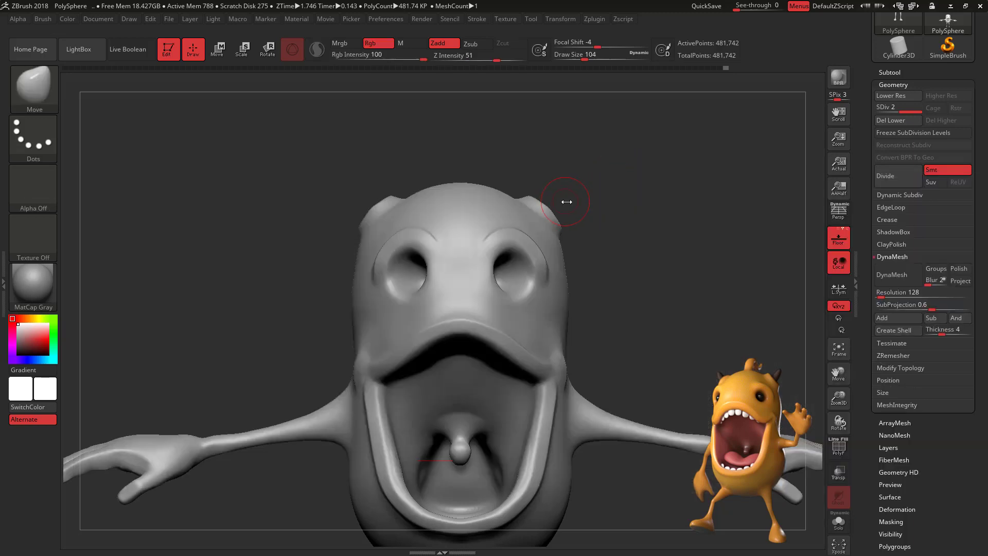
key(space)
drag(568, 202, 579, 202)
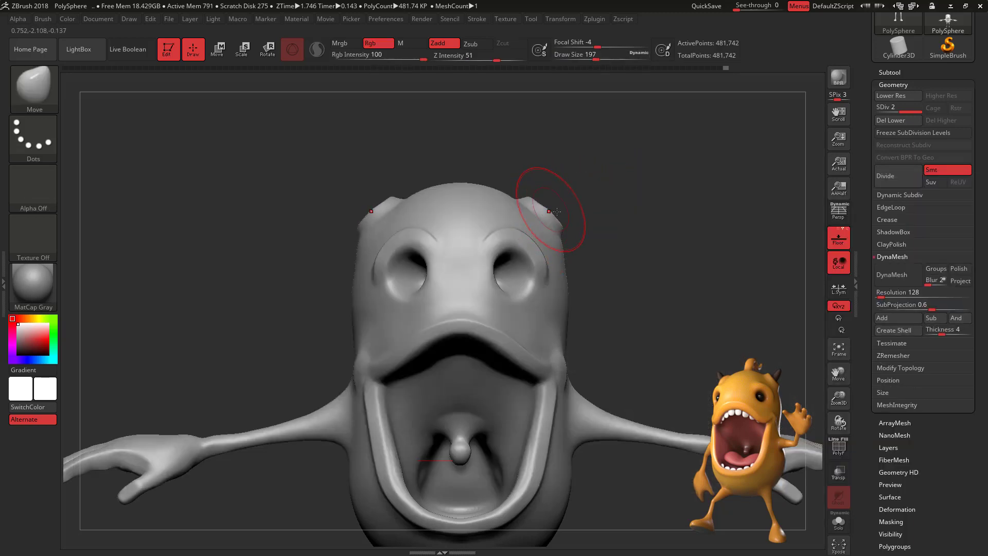
drag(581, 211, 585, 201)
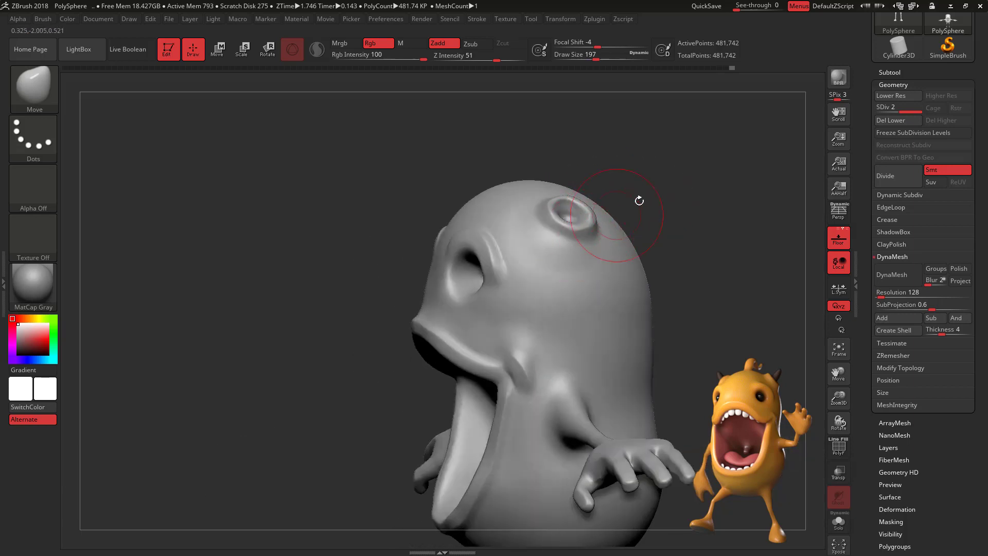
key(shift)
mouse_move(697, 180)
shift+mouse_down()
mouse_move(681, 183)
mouse_move(671, 216)
mouse_move(661, 204)
shift+mouse_up()
drag(661, 239, 529, 282)
key(shift)
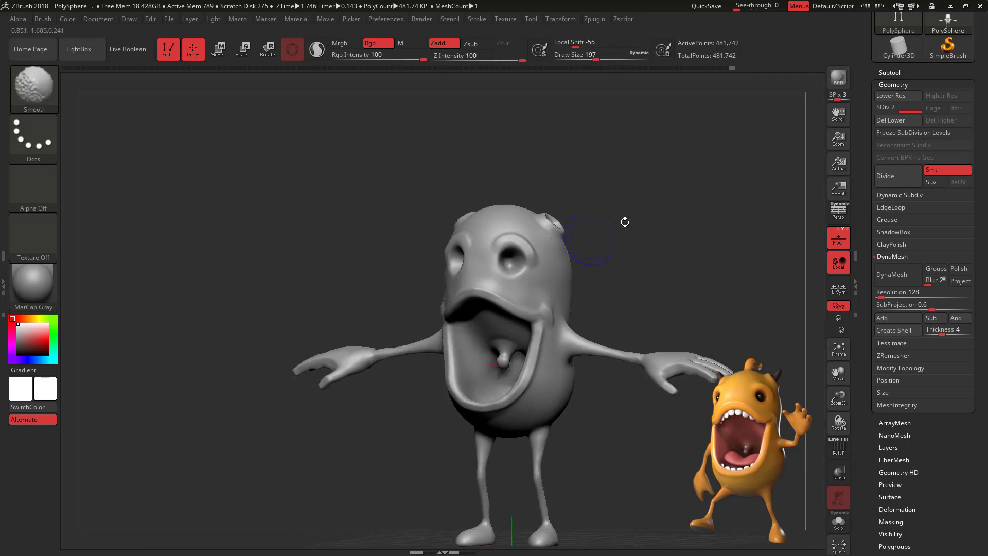
Step: Fill the snout area between the eyes and upper lip with the Fill_3DCW brush at Draw Size 197 and smooth it
key(b)
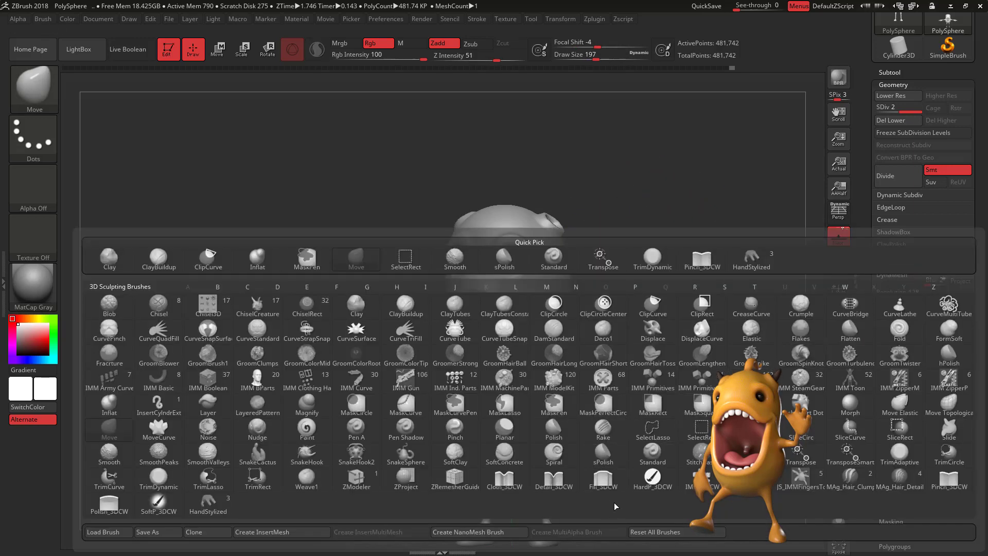
click(603, 477)
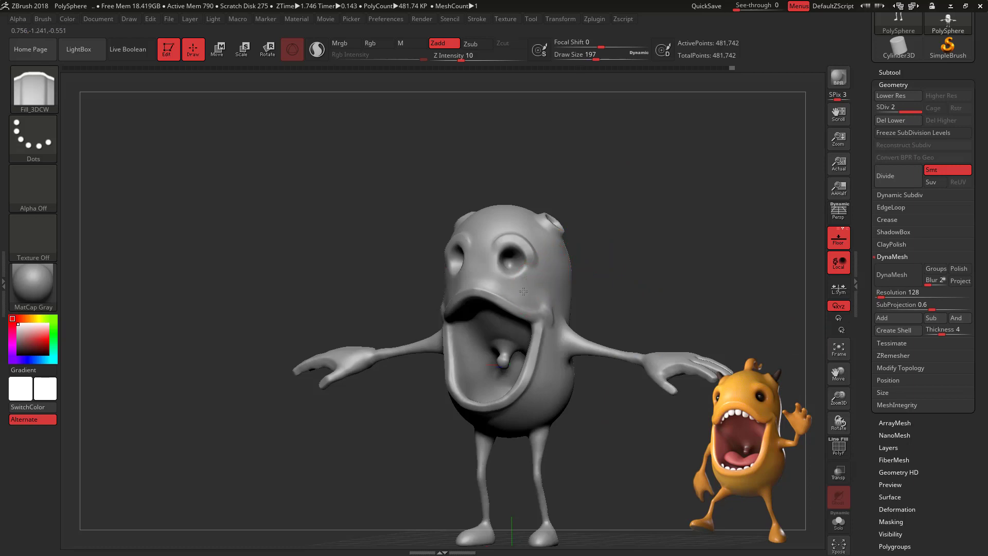
drag(498, 283, 487, 281)
drag(579, 246, 600, 245)
drag(489, 281, 485, 282)
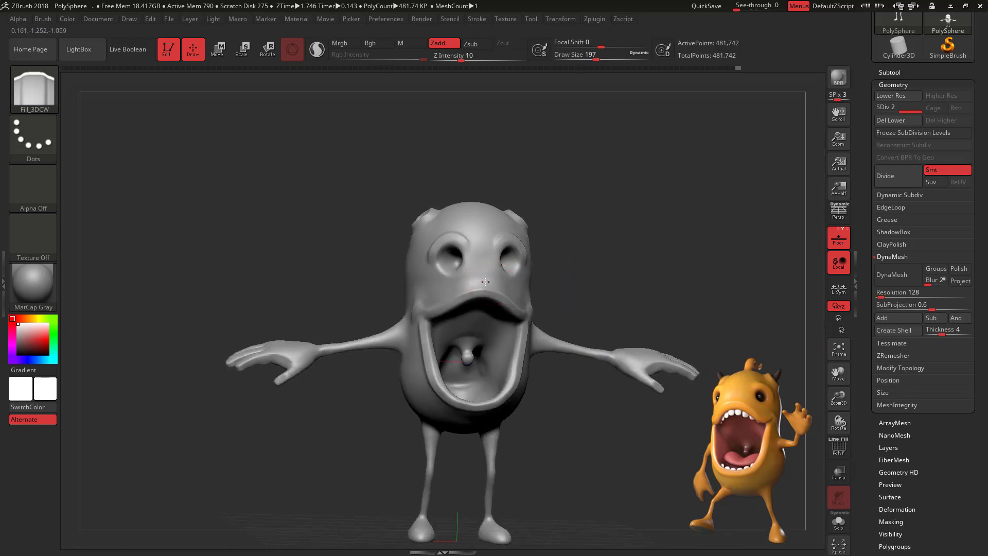
drag(624, 251, 605, 214)
drag(464, 289, 492, 289)
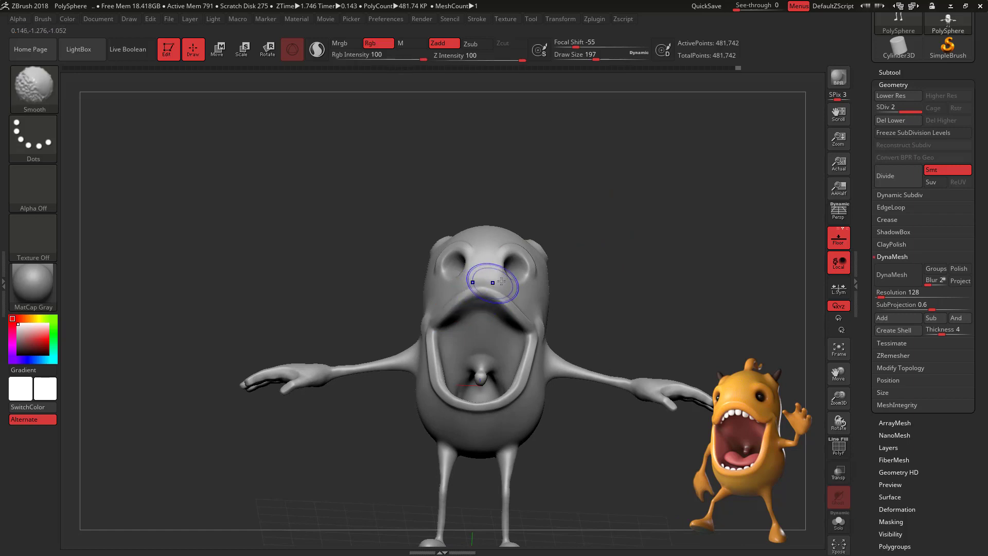
mouse_move(643, 276)
mouse_down()
mouse_move(607, 311)
mouse_move(644, 307)
mouse_move(646, 277)
mouse_up()
Step: Sharpen the edges of the upper and lower lips all around the mouth with Pinch_3DCW at Draw Size 87
drag(581, 351, 611, 437)
key(b)
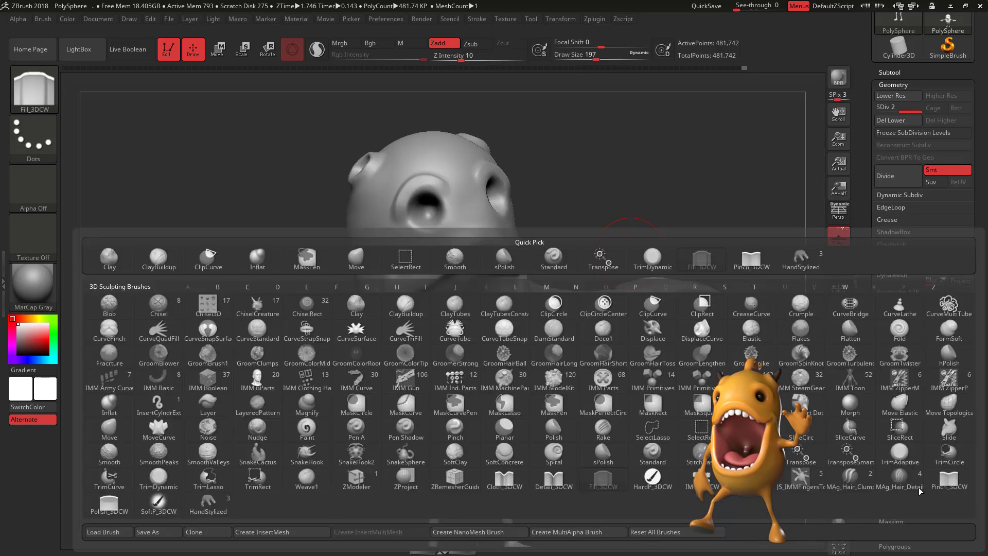
click(946, 482)
mouse_move(591, 388)
alt+mouse_down()
mouse_move(587, 417)
mouse_move(601, 351)
mouse_move(584, 254)
alt+mouse_up()
key(space)
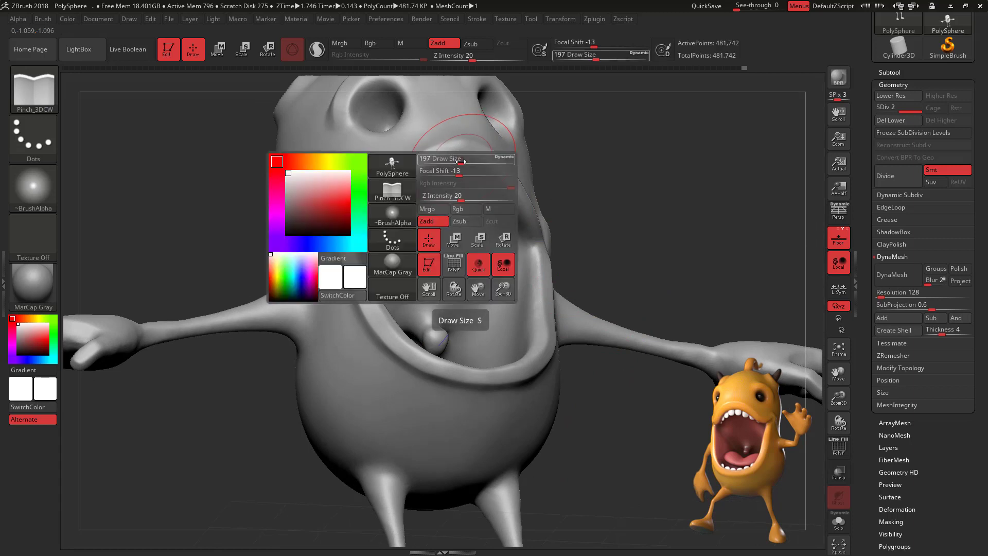
drag(459, 162, 445, 162)
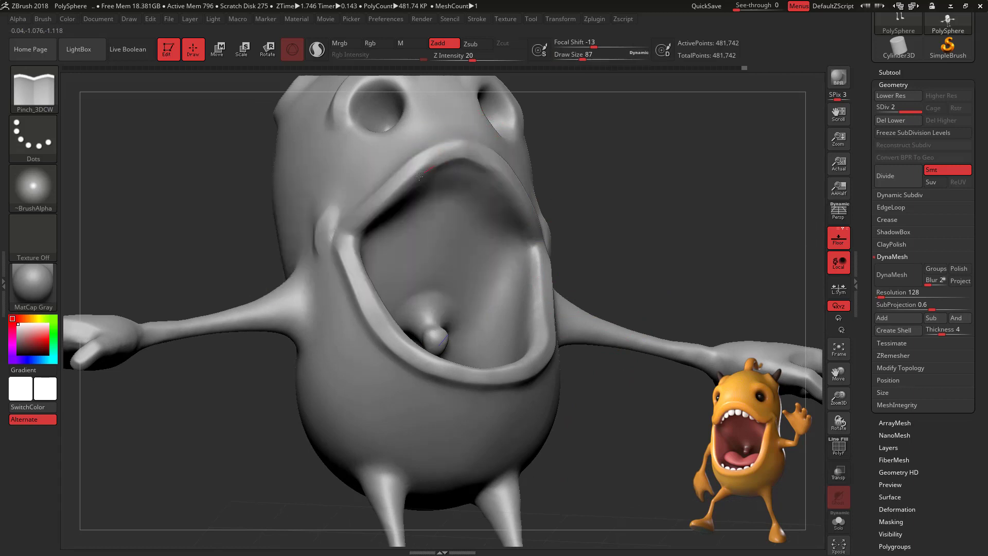
drag(664, 180, 636, 242)
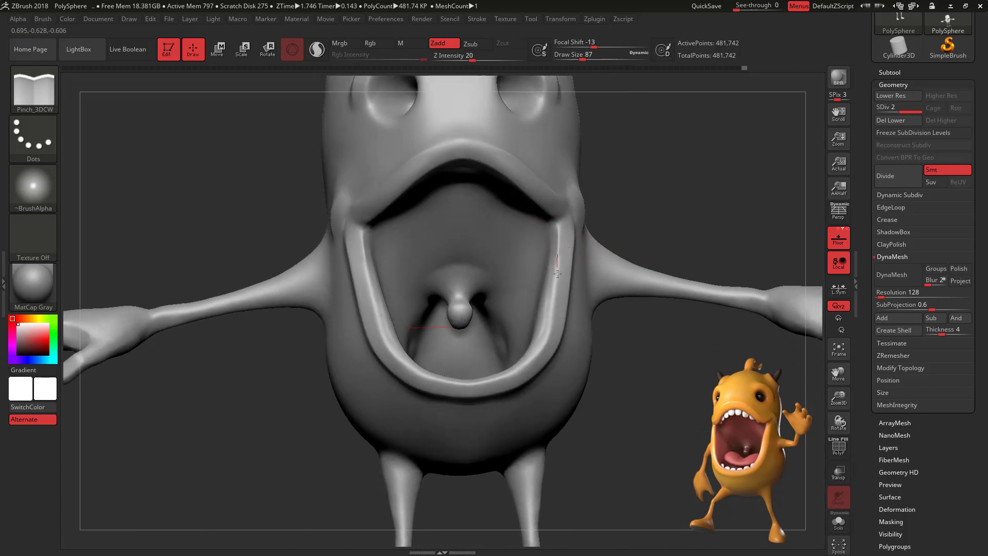
drag(557, 273, 548, 325)
drag(646, 382, 665, 391)
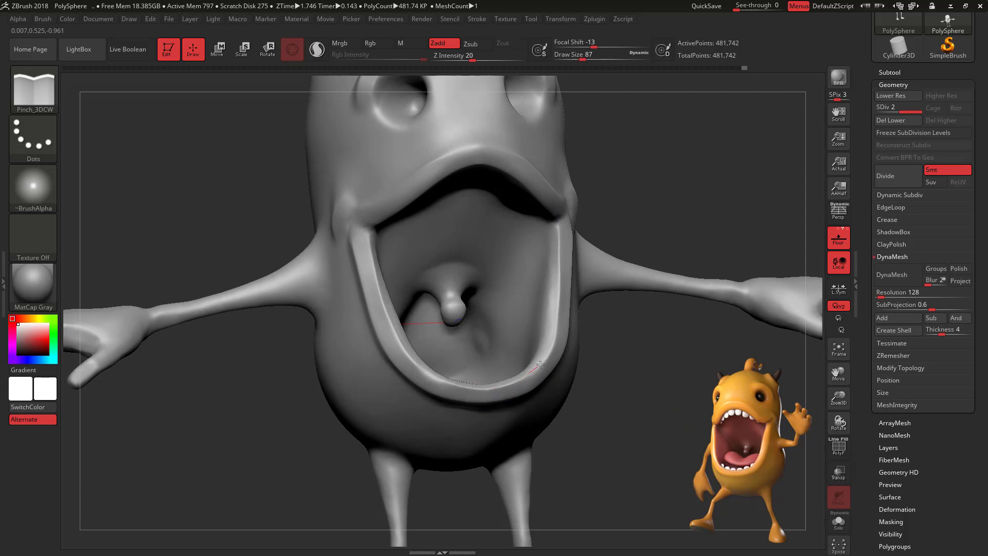
drag(636, 376, 611, 374)
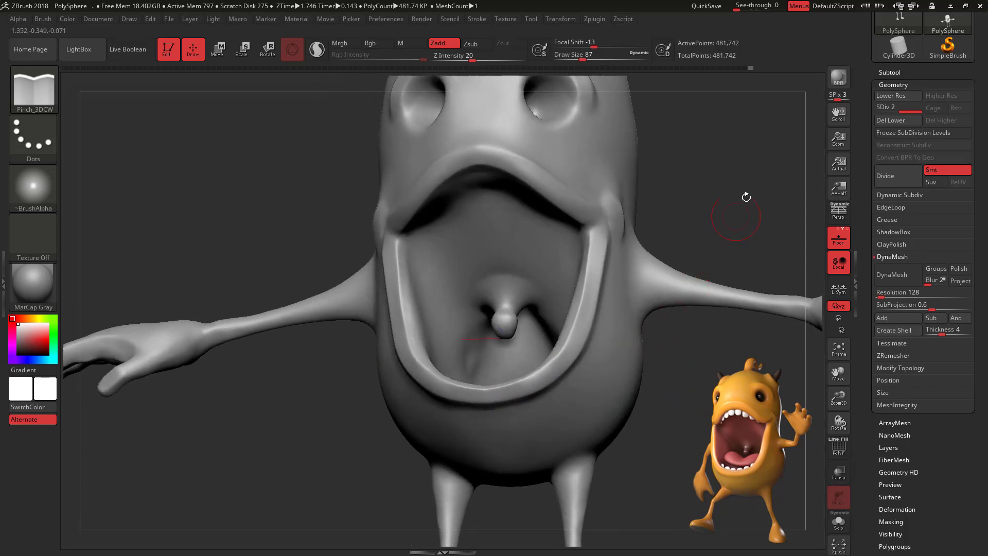
drag(746, 196, 713, 171)
Step: Carve the creases at the mouth corners with Pinch_3DCW in Zsub mode at Draw Size 87
click(476, 46)
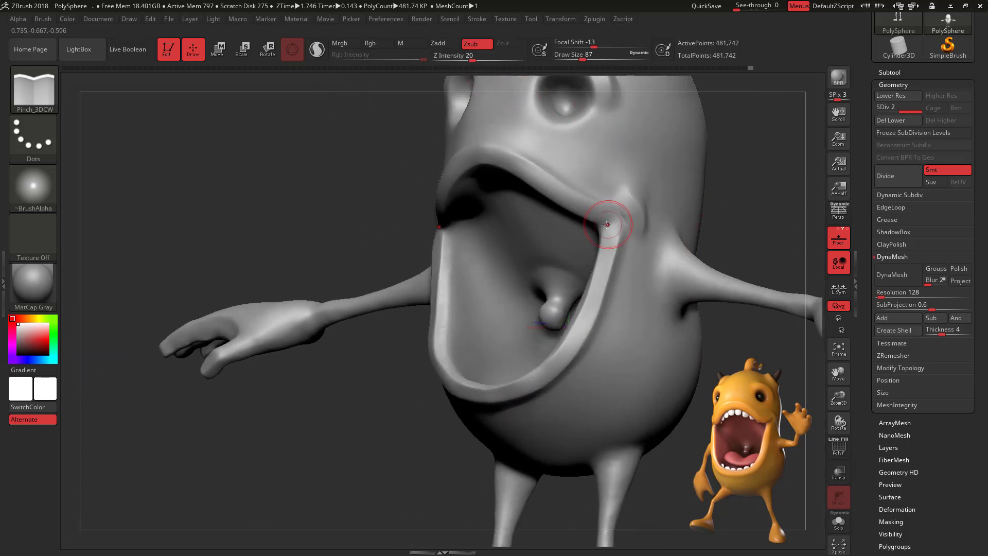
drag(615, 219, 621, 216)
mouse_move(727, 192)
mouse_down()
mouse_move(776, 204)
mouse_move(706, 205)
mouse_up()
right_drag(706, 205, 699, 206)
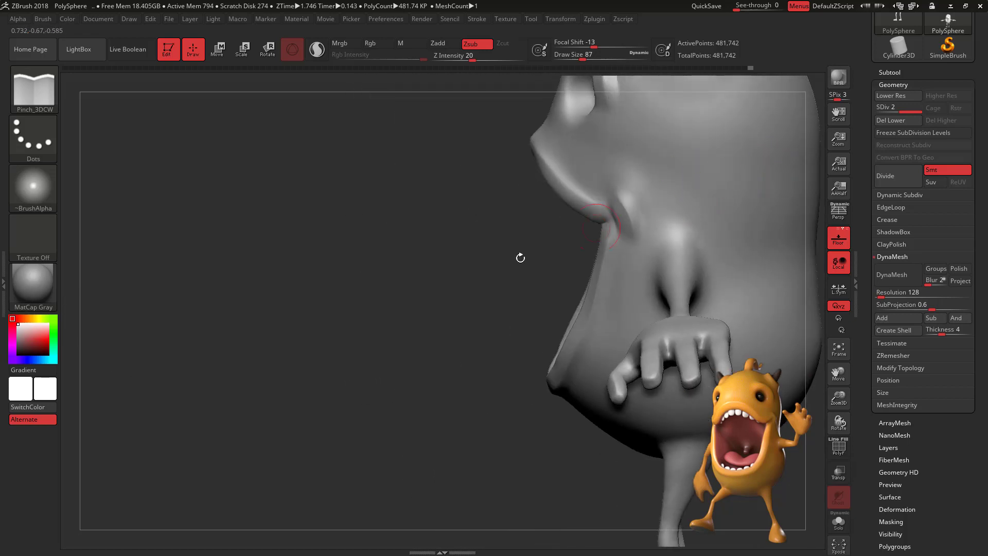
drag(520, 258, 572, 252)
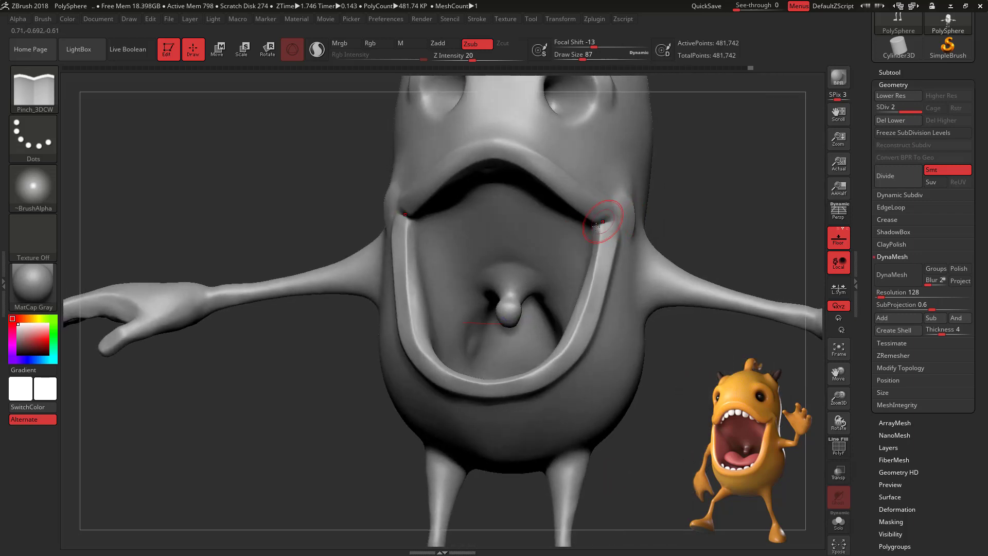
Step: Switch the sculpting brush to Standard and on to GroomHairLong at Draw Size 87
key(b)
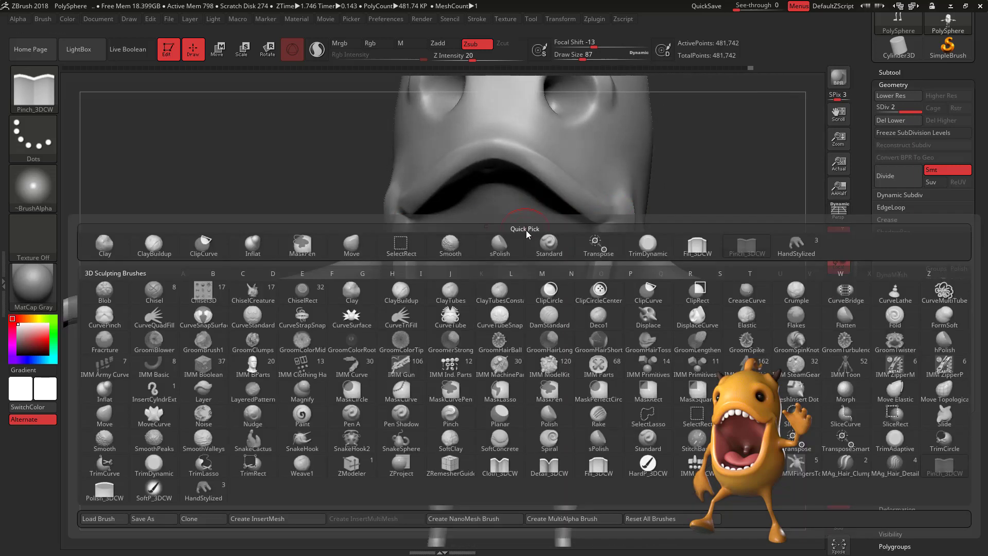
key(s)
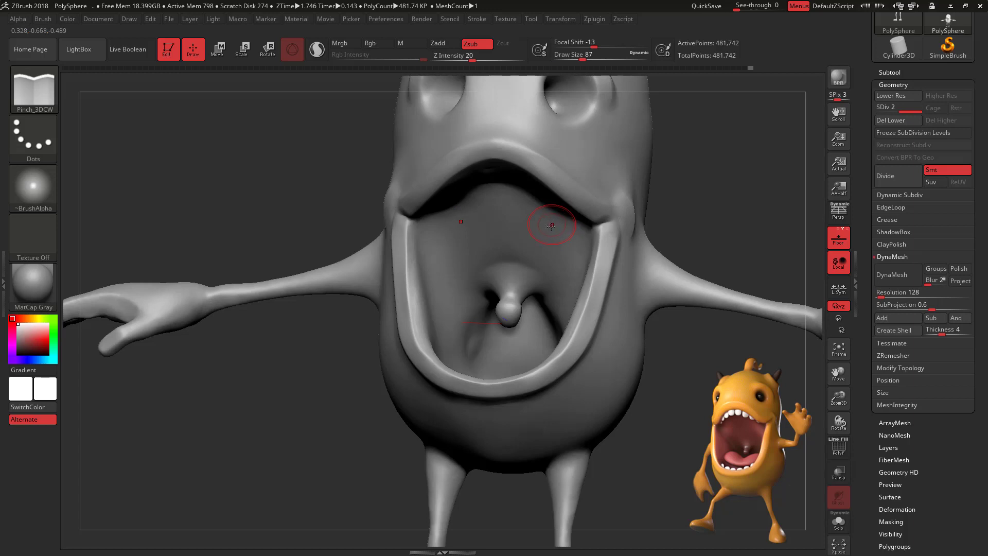
key(b)
key(b)
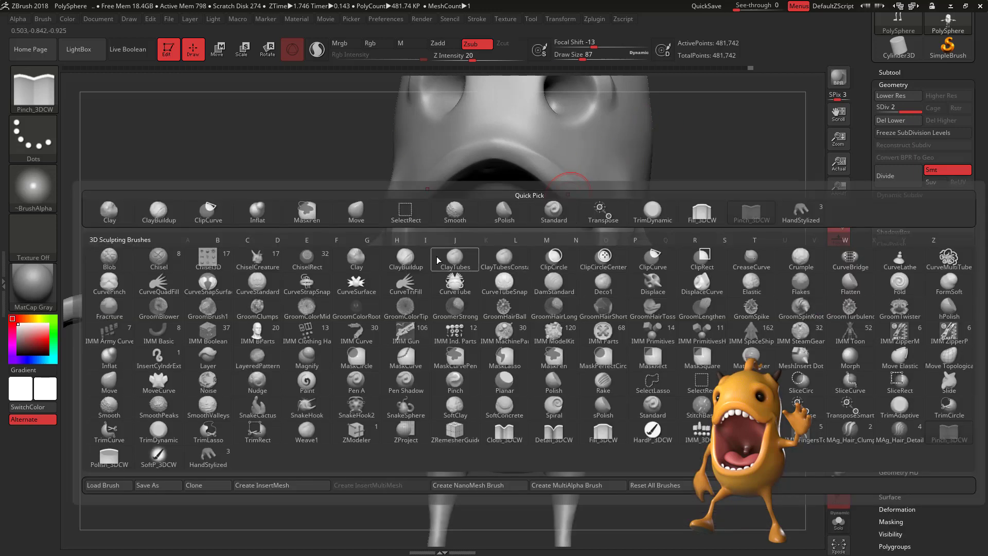
mouse_move(787, 356)
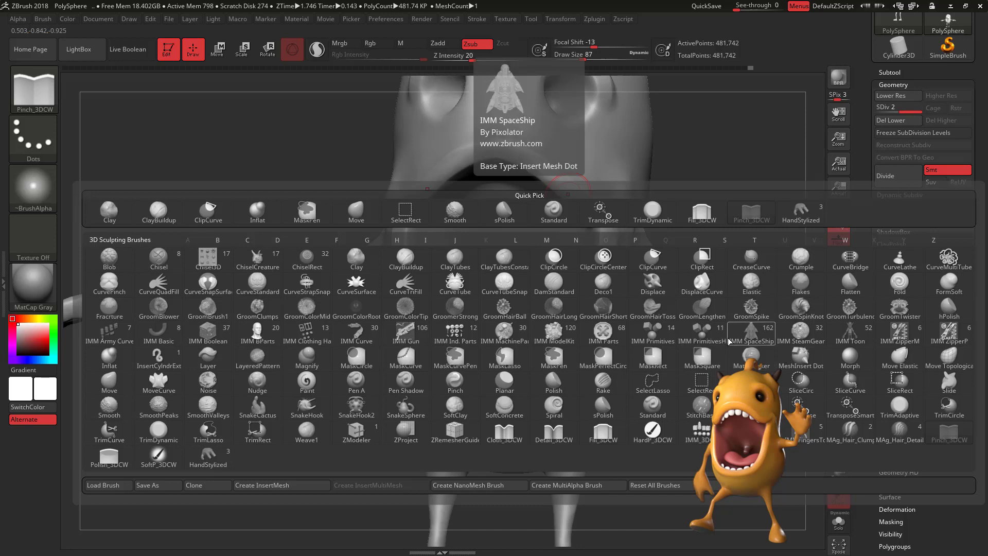
key(s)
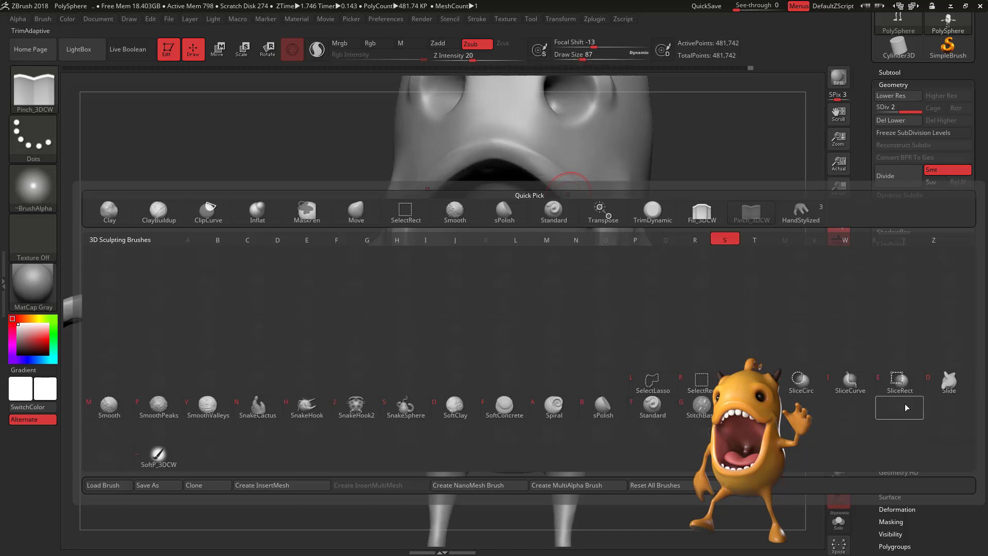
click(652, 411)
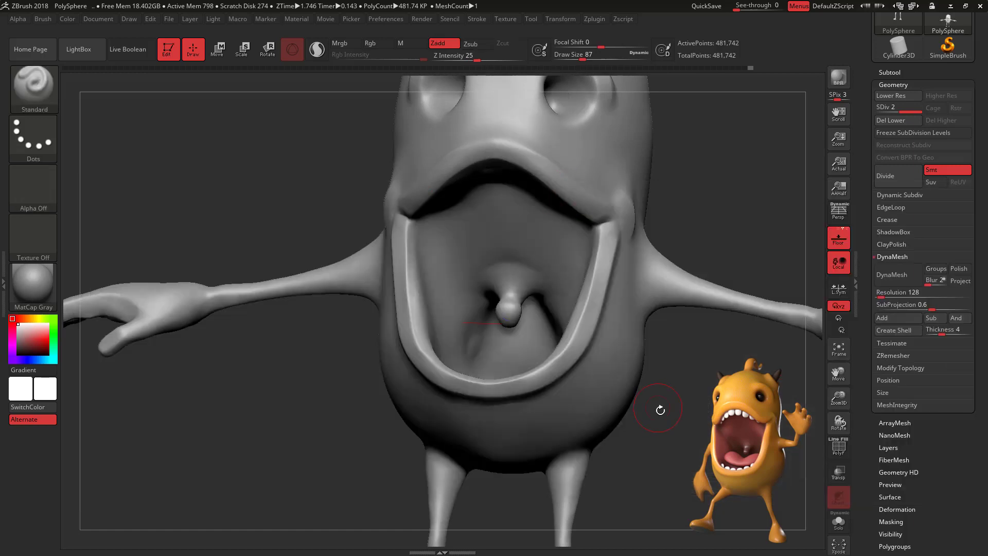
click(51, 98)
click(542, 193)
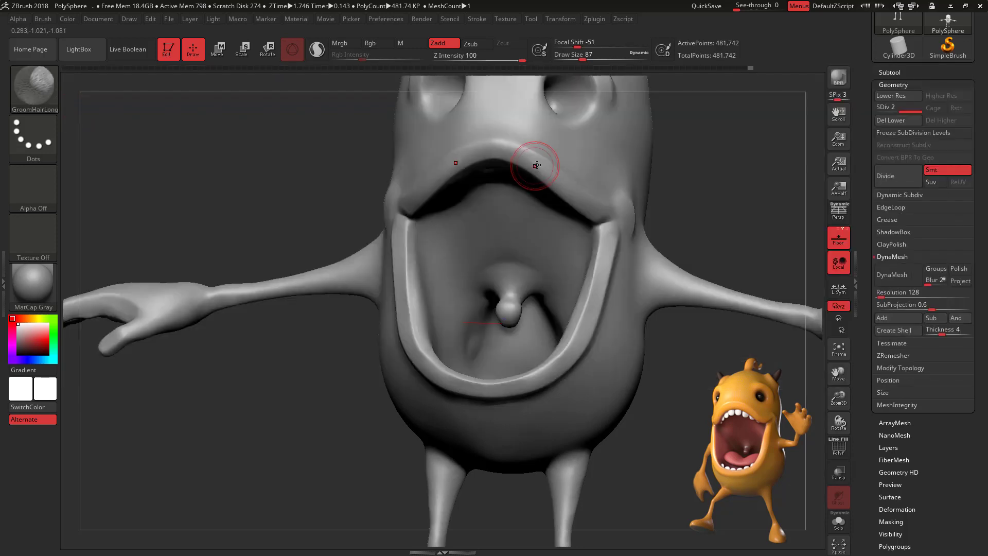
Step: Carve the crease around the mouth corners with DamStandard at Draw Size 87
click(52, 98)
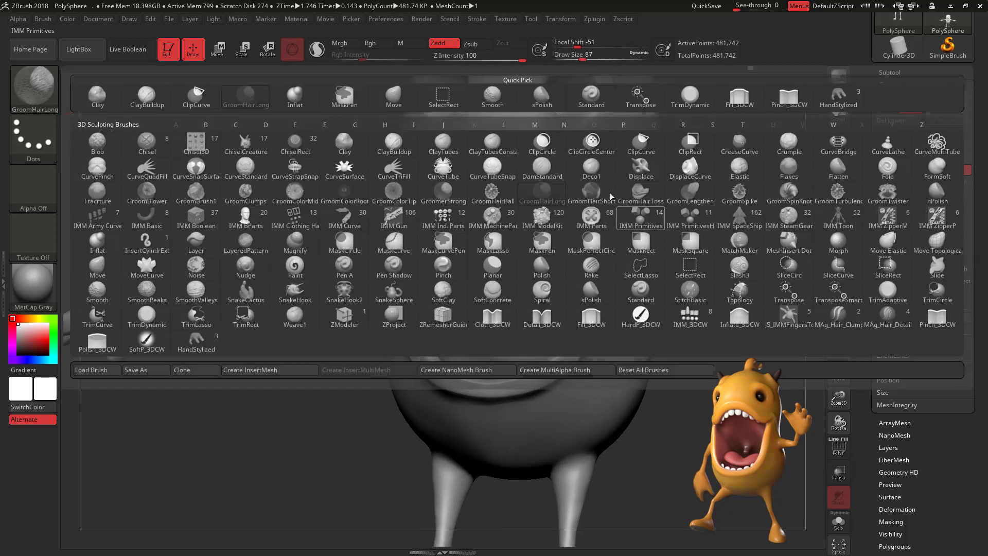
click(542, 171)
drag(768, 217, 715, 210)
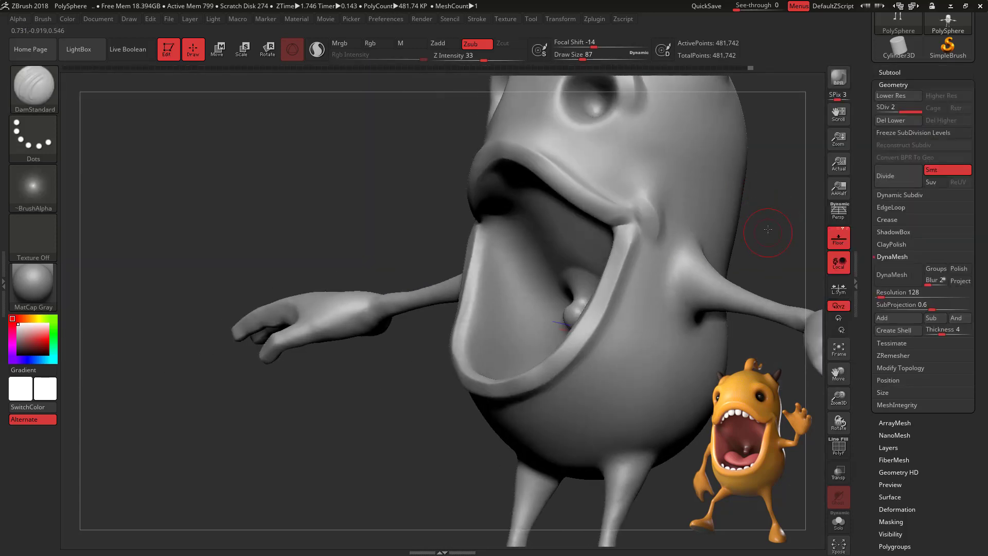
alt+drag(767, 229, 753, 296)
alt+drag(237, 244, 83, 253)
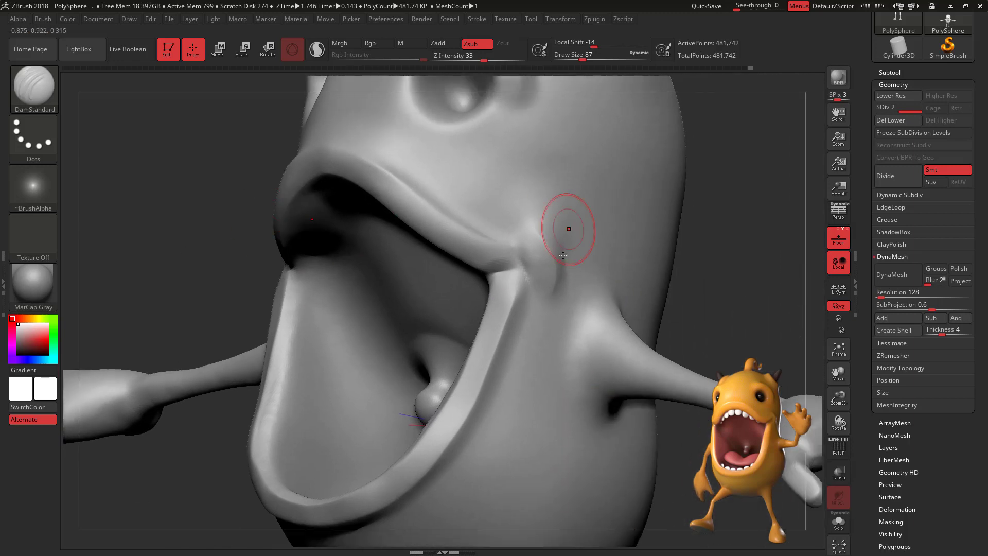
mouse_move(563, 254)
mouse_down()
mouse_move(502, 272)
mouse_move(524, 265)
mouse_move(499, 256)
mouse_up()
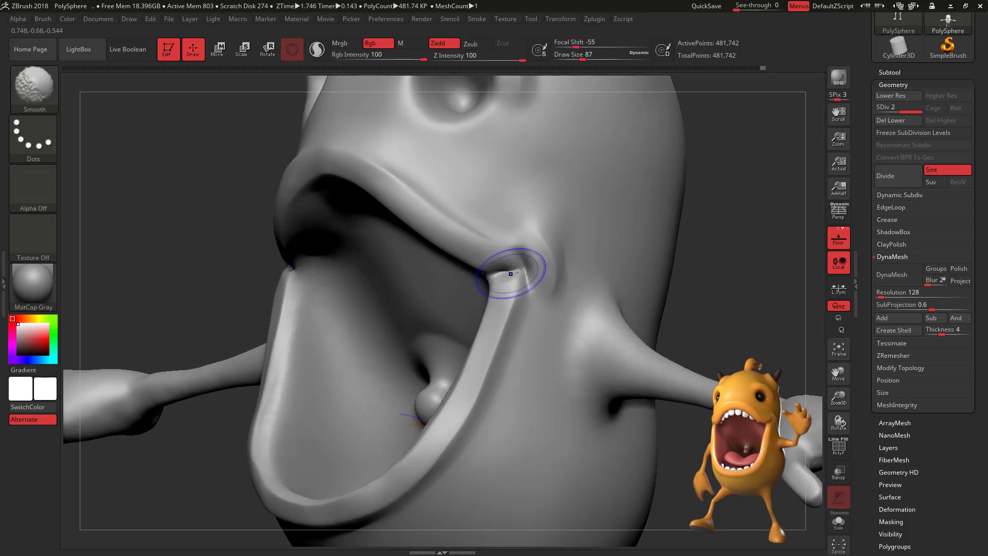
Step: Refine the creases where the lips meet at the mouth corners with DamStandard at Draw Size 46 and smooth them
right_click(514, 276)
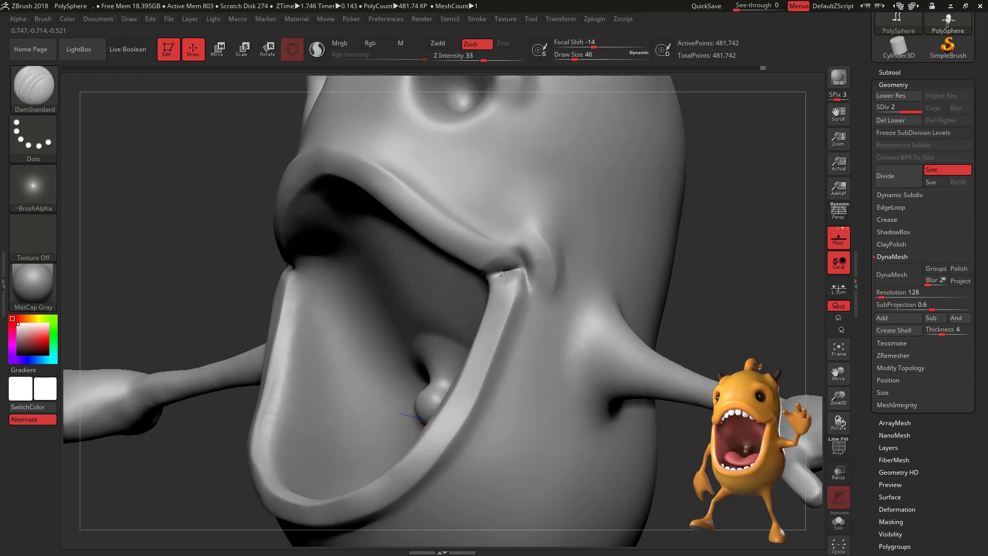
key(shift)
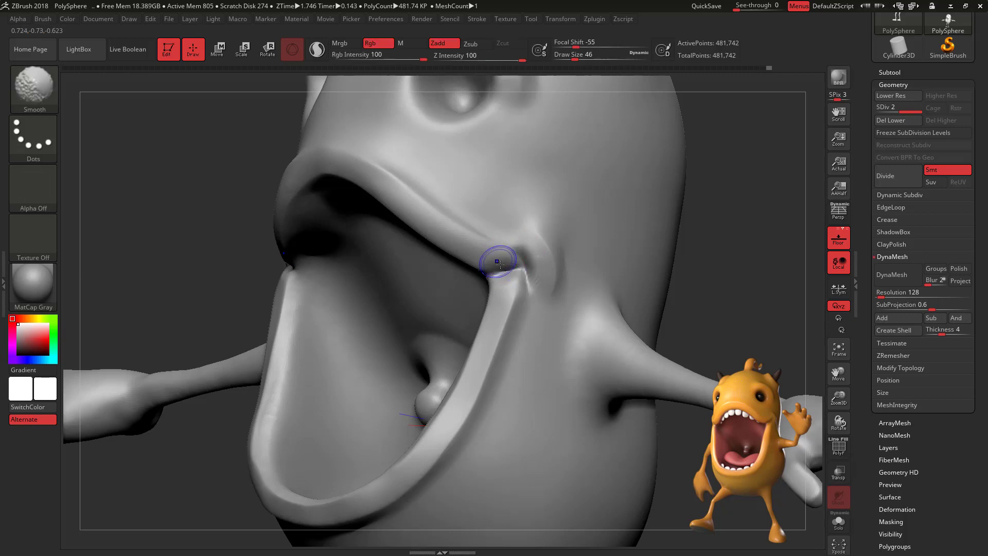
mouse_move(692, 205)
mouse_down()
mouse_move(734, 272)
mouse_move(716, 216)
mouse_move(653, 269)
mouse_move(664, 236)
mouse_move(657, 303)
mouse_up()
key(shift)
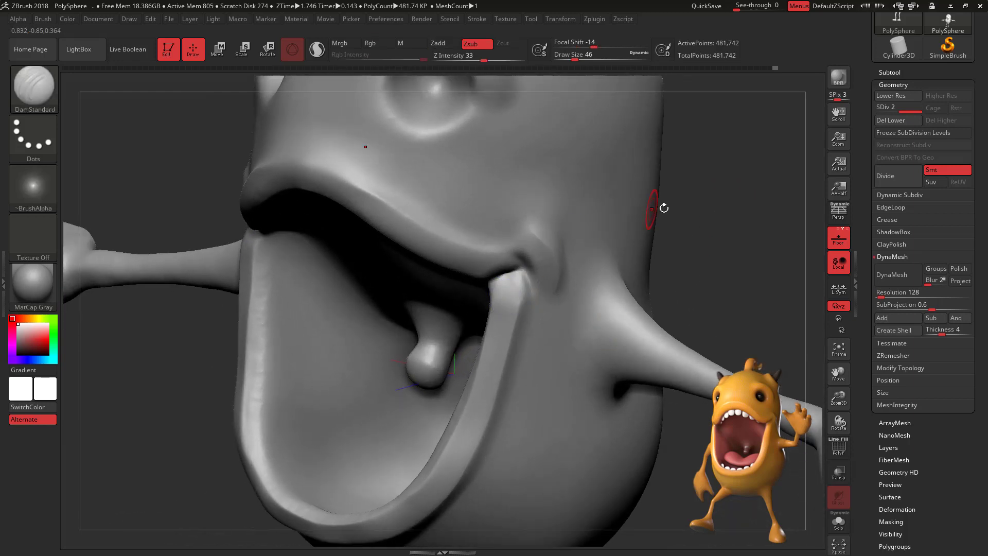
drag(662, 207, 663, 162)
key(shift)
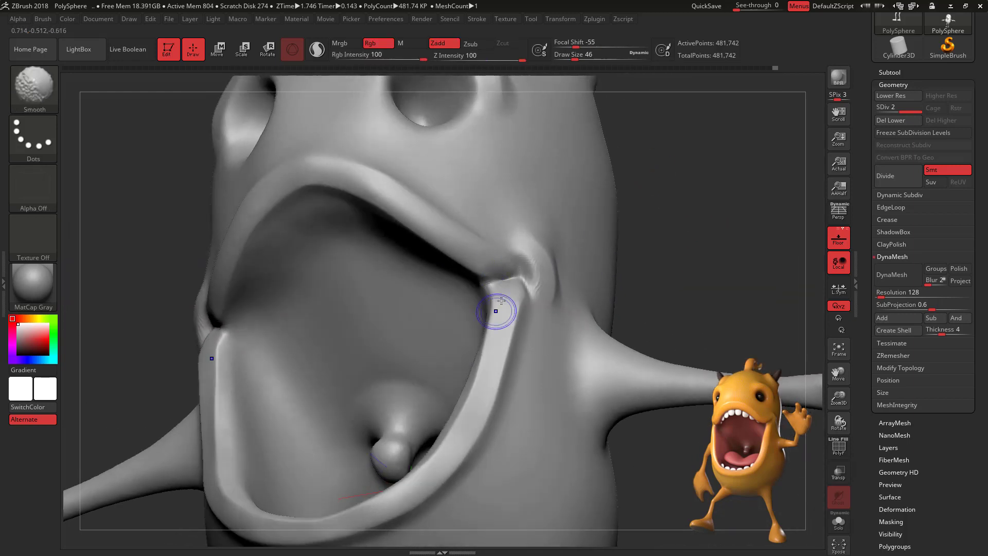
mouse_move(668, 232)
mouse_down()
mouse_move(693, 269)
mouse_move(682, 226)
mouse_move(667, 433)
mouse_move(655, 412)
mouse_move(595, 414)
mouse_move(662, 363)
mouse_move(519, 301)
mouse_up()
mouse_move(710, 265)
mouse_down()
mouse_move(629, 276)
mouse_move(608, 265)
mouse_move(603, 339)
mouse_up()
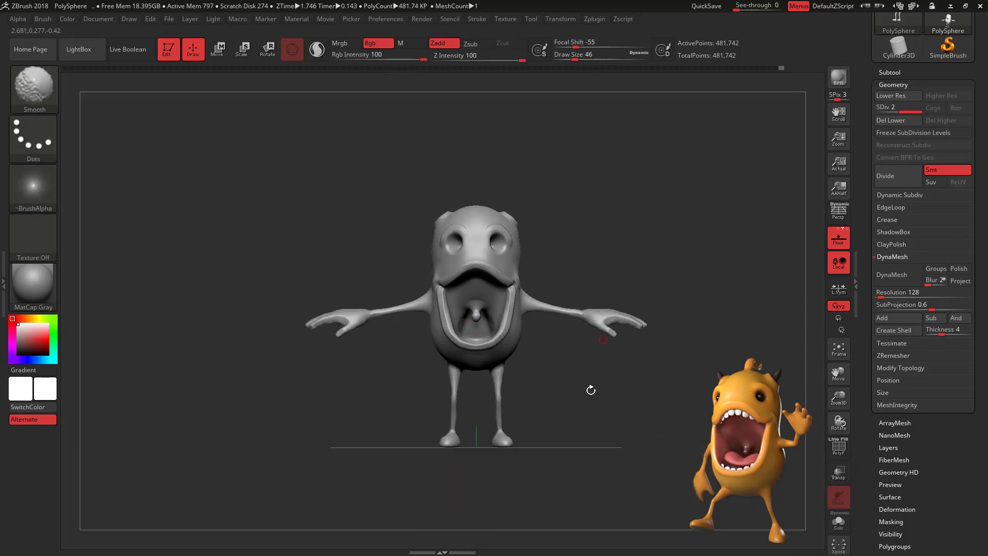
Step: Append a Sphere3D to the creature as a new subtool
mouse_move(591, 390)
alt+mouse_down()
mouse_move(584, 412)
mouse_move(648, 247)
mouse_move(695, 263)
mouse_move(548, 273)
mouse_move(686, 273)
mouse_move(711, 262)
alt+mouse_up()
mouse_move(641, 368)
alt+mouse_down()
mouse_move(635, 383)
mouse_move(628, 350)
alt+mouse_up()
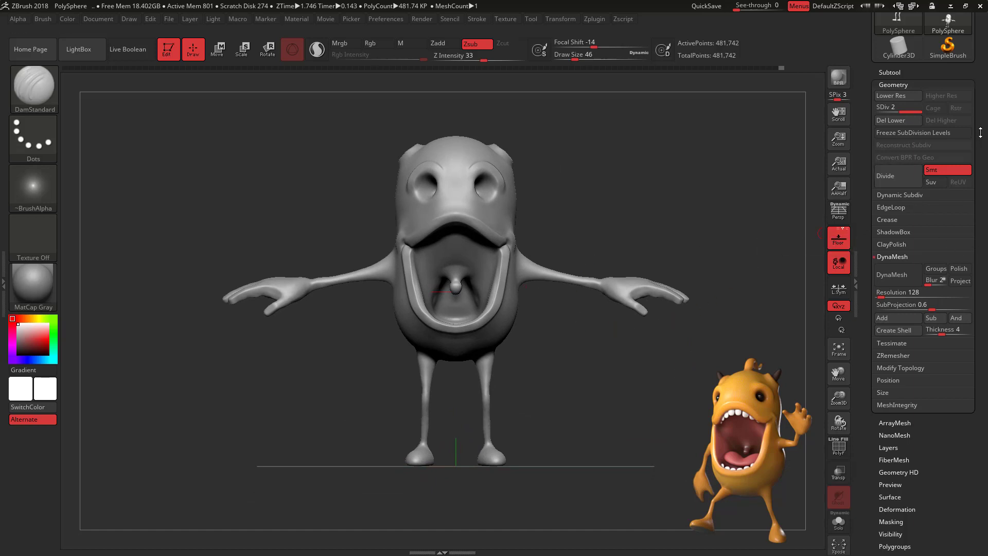
click(890, 72)
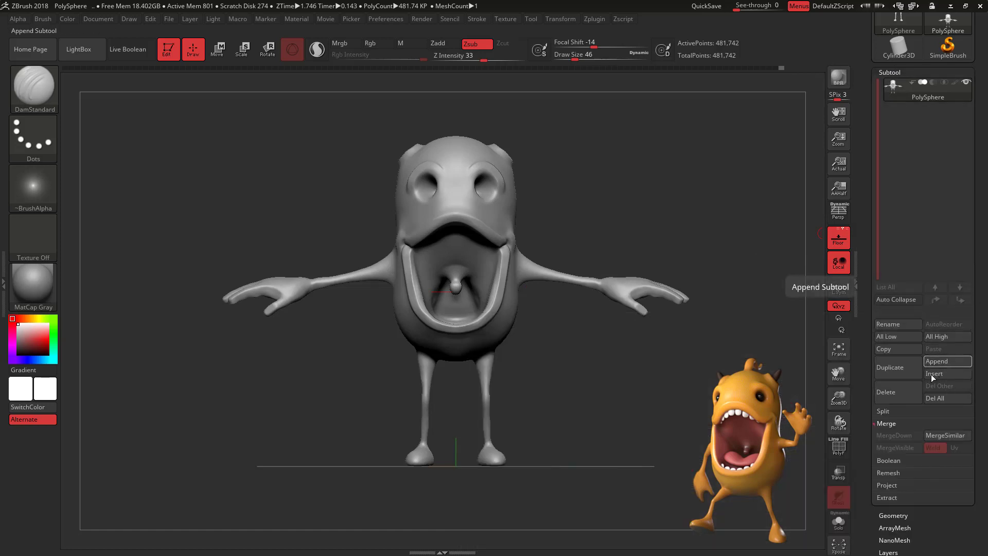
click(946, 361)
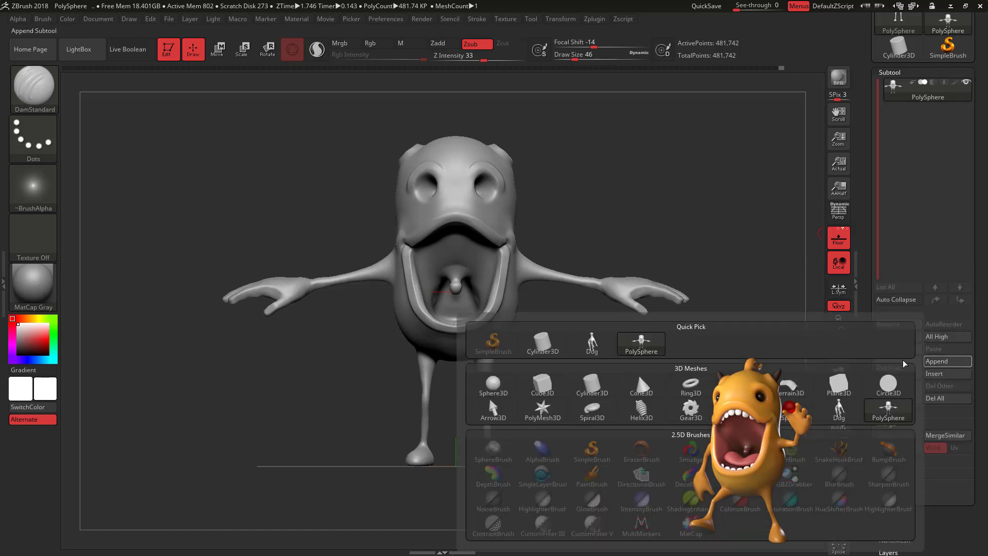
click(637, 372)
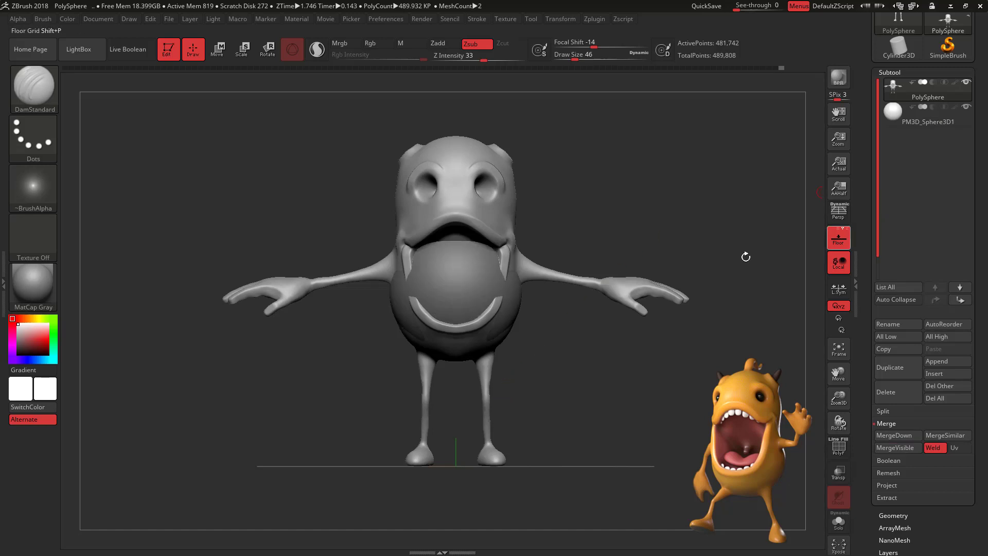
Step: Shrink the appended sphere and move it up into one of the eye sockets to serve as the eyeball
click(929, 116)
key(w)
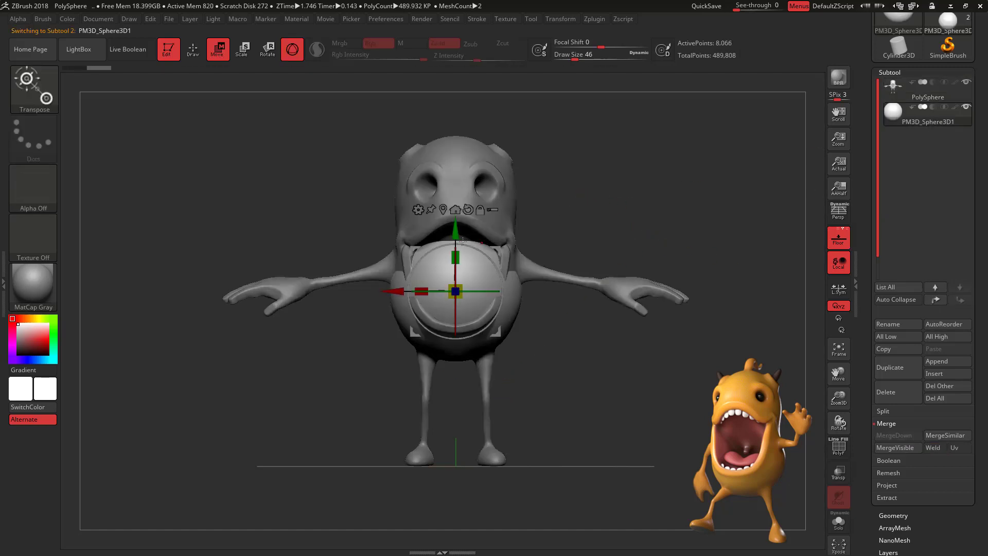
drag(453, 245, 452, 151)
drag(463, 190, 573, 200)
drag(436, 220, 489, 199)
drag(607, 176, 674, 156)
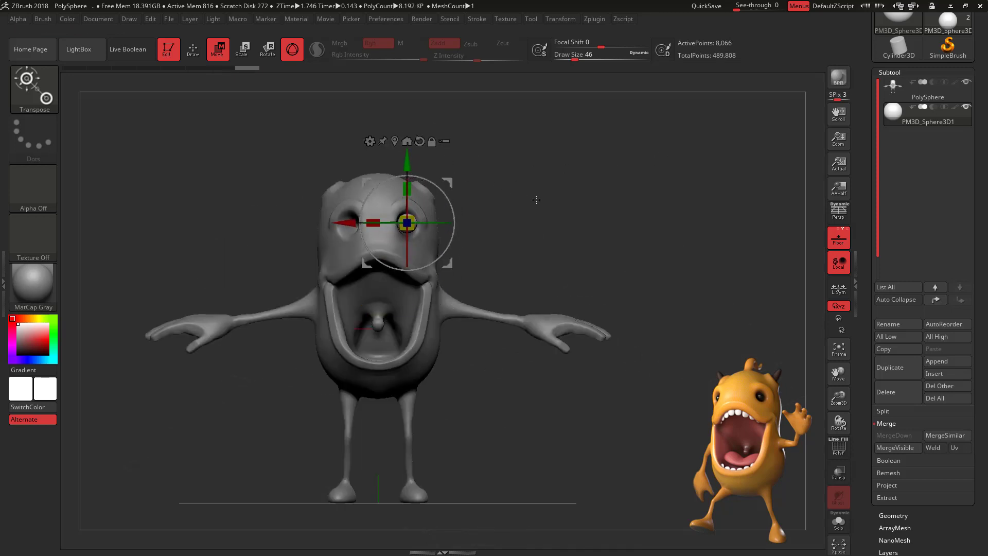
drag(604, 163, 496, 220)
drag(406, 222, 442, 214)
shift+drag(620, 210, 573, 288)
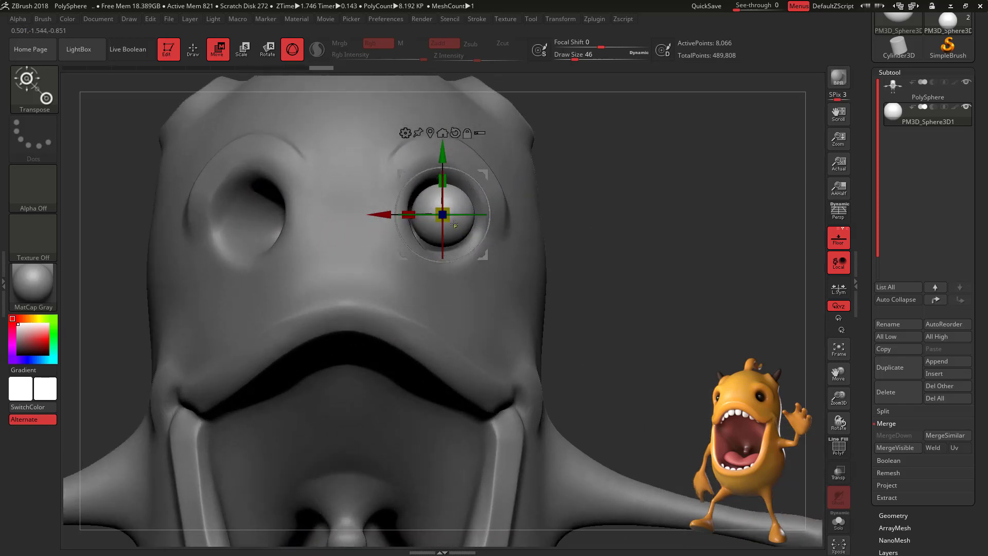
Step: Fine-tune the eyeball's size and depth to fit the socket, and return to sculpting with DamStandard
drag(447, 219, 459, 229)
drag(704, 193, 543, 179)
drag(378, 219, 379, 219)
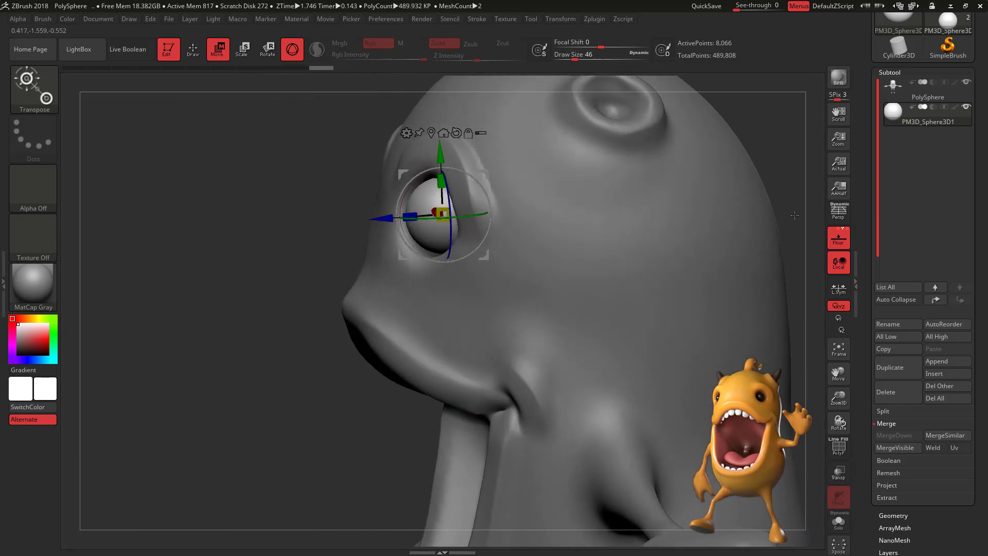
drag(795, 215, 707, 241)
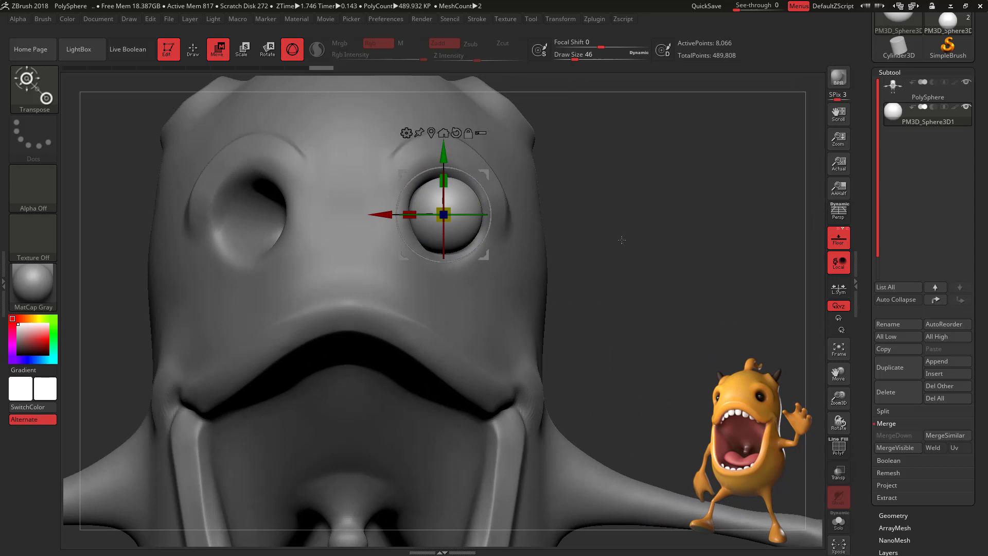
drag(446, 219, 439, 218)
drag(674, 227, 701, 233)
key(b)
key(d)
key(s)
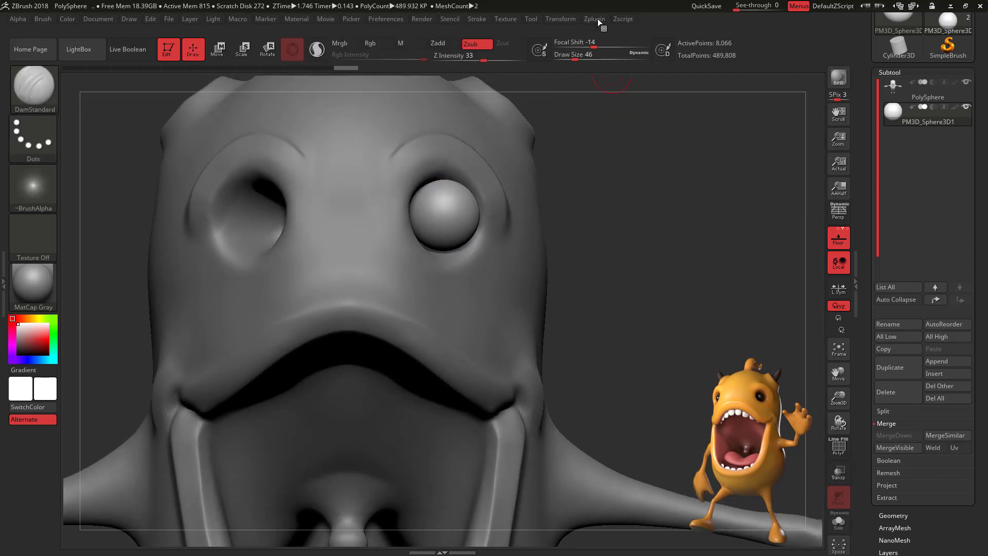
Step: Mirror the eyeball into the opposite socket with SubTool Master, merging both eyes into one subtool
click(622, 19)
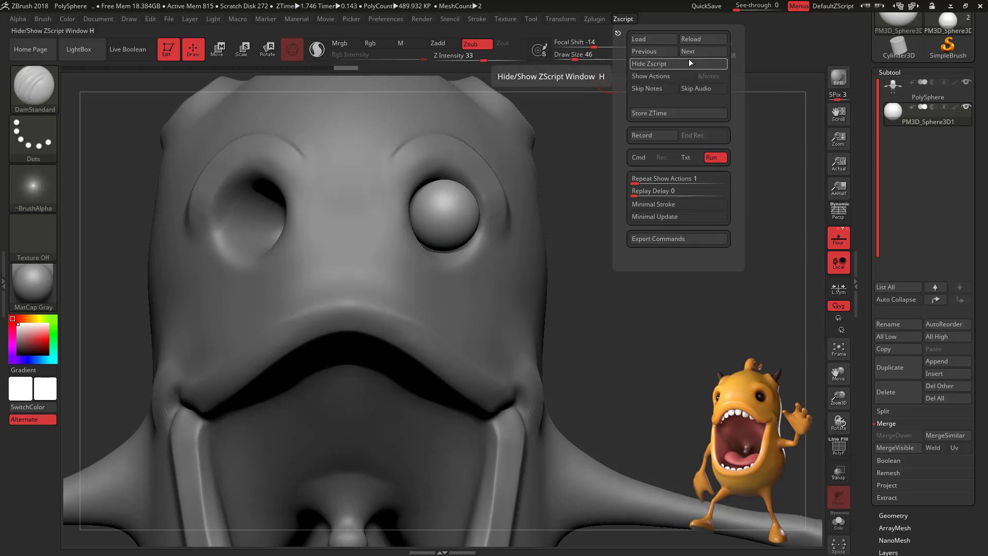
click(594, 19)
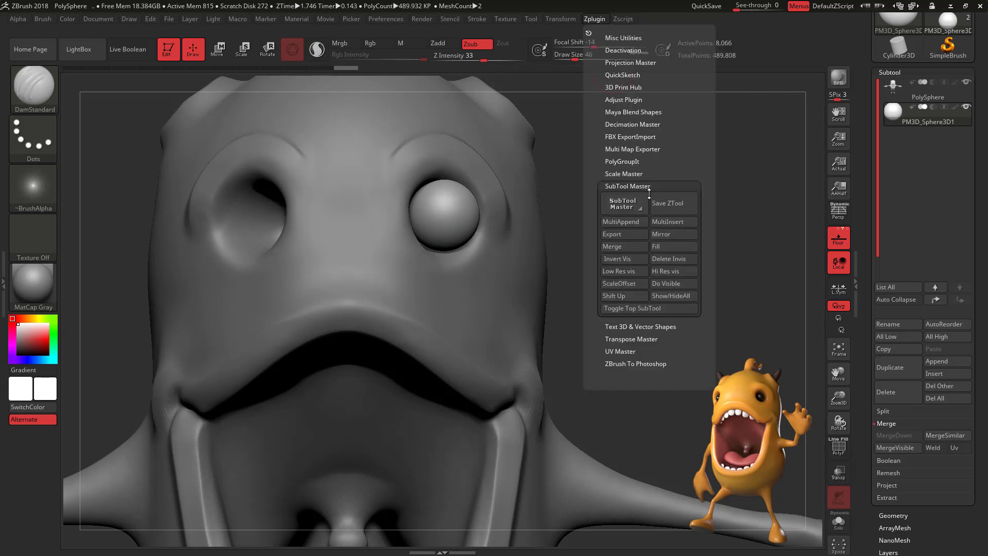
click(671, 234)
click(461, 261)
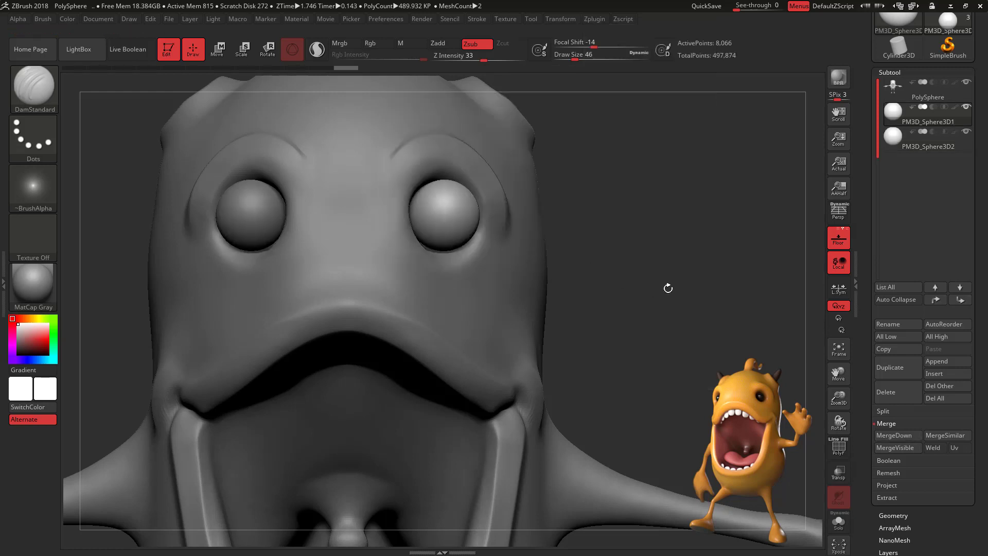
drag(682, 252, 585, 251)
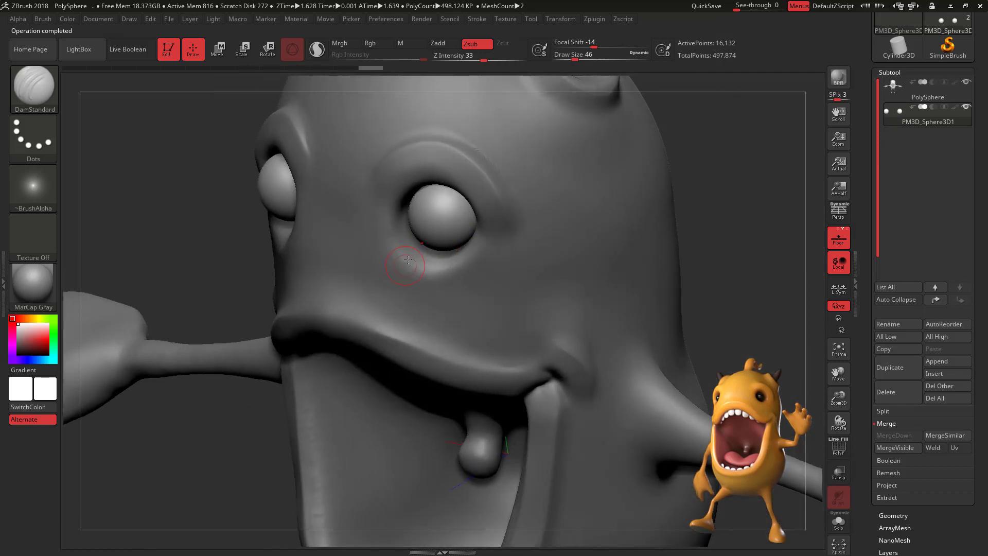
Step: Sharpen the eye socket rims on the body subtool with Pinch_3DCW in Zadd mode at Draw Size 46 and smooth them
key(b)
click(941, 442)
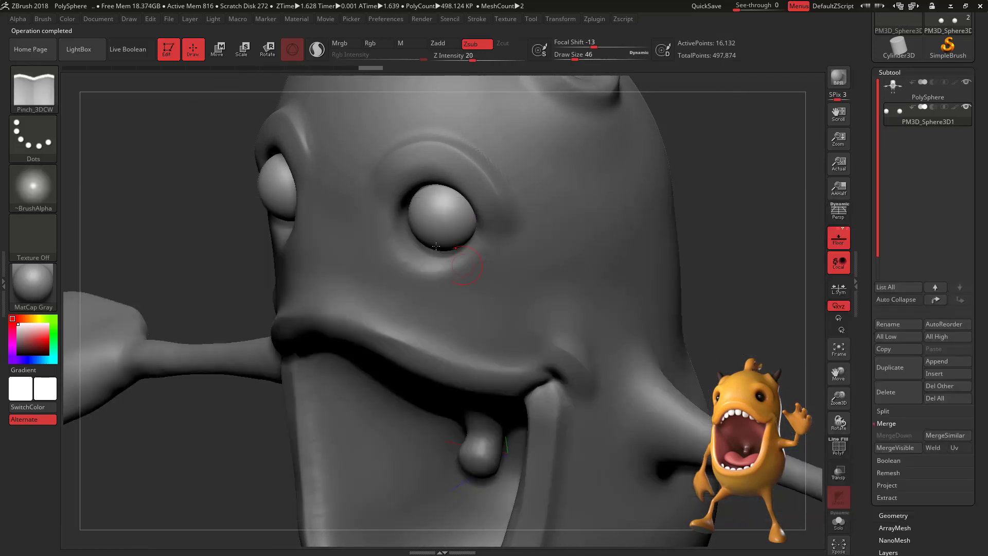
click(438, 43)
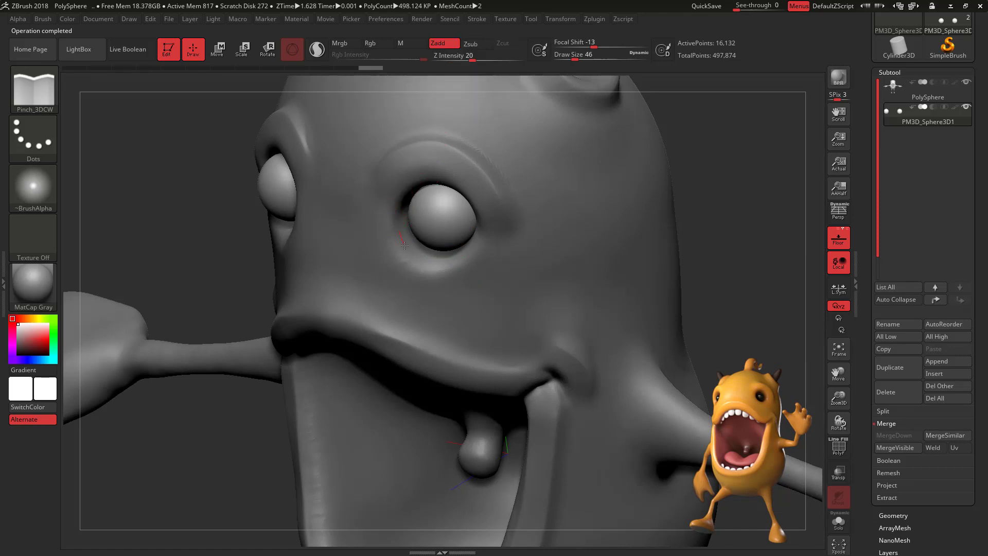
drag(441, 240, 423, 187)
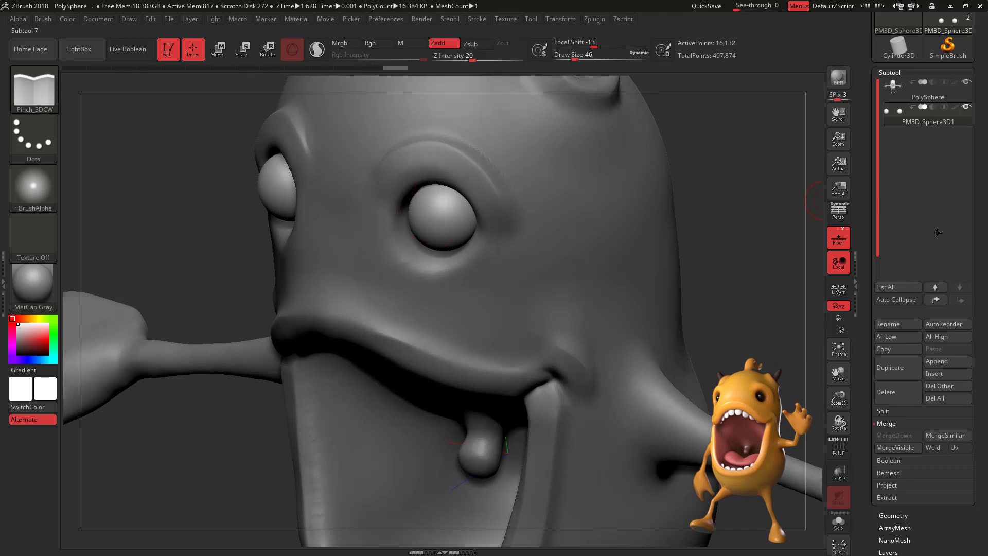
click(918, 87)
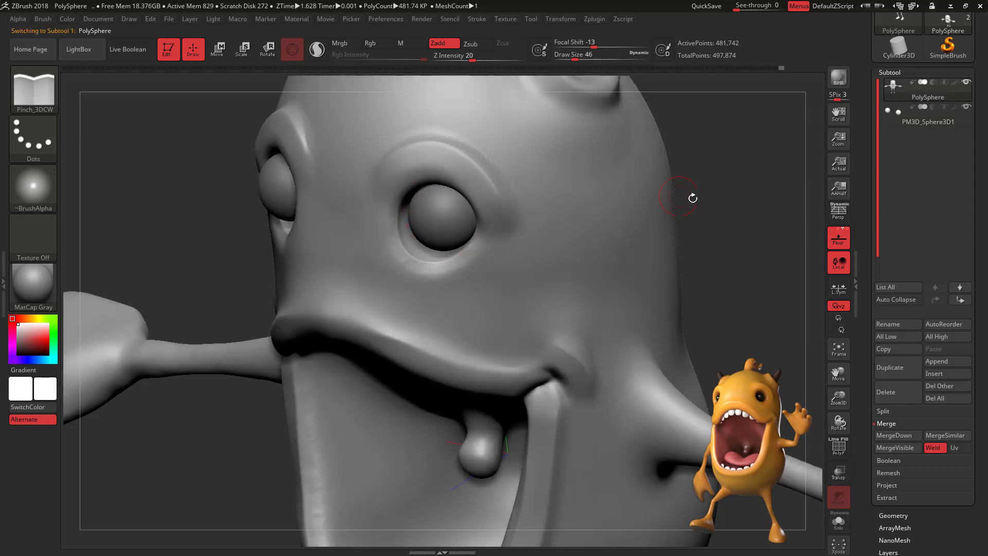
mouse_move(692, 198)
mouse_down()
mouse_move(748, 189)
mouse_move(737, 191)
mouse_up()
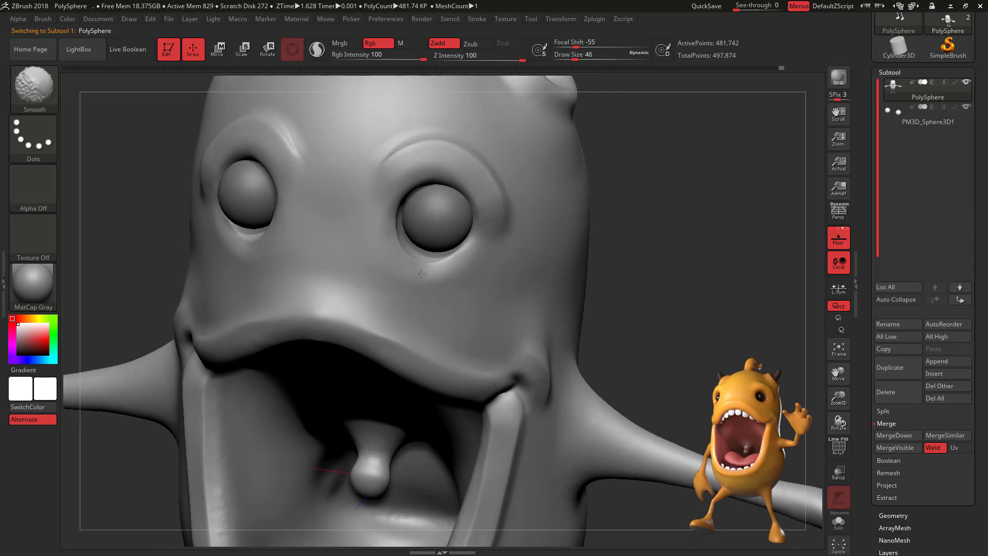
mouse_move(673, 221)
mouse_down()
mouse_move(673, 197)
mouse_move(636, 218)
mouse_move(671, 214)
mouse_move(676, 197)
mouse_up()
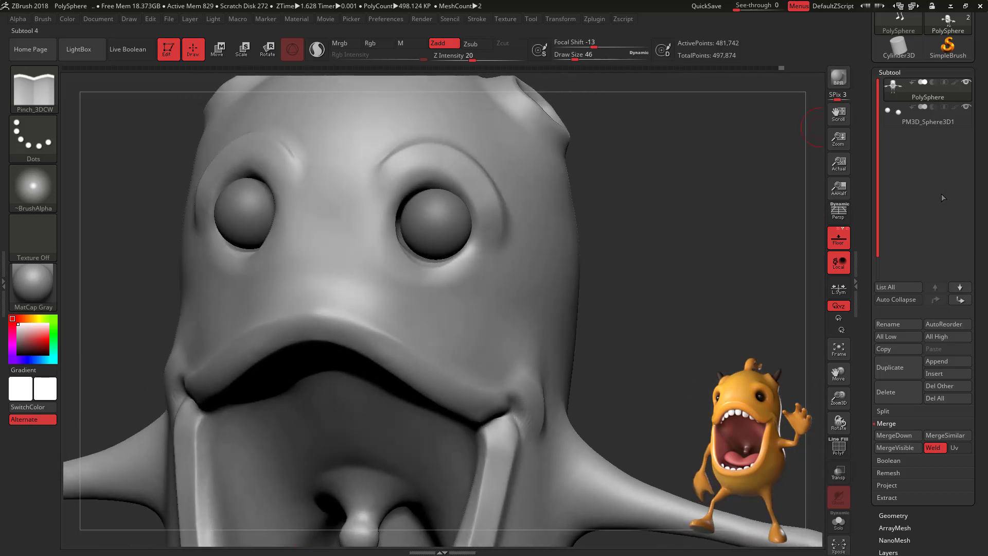
Step: Lower both eyeballs slightly and adjust their sideways position within the sockets
click(920, 115)
key(w)
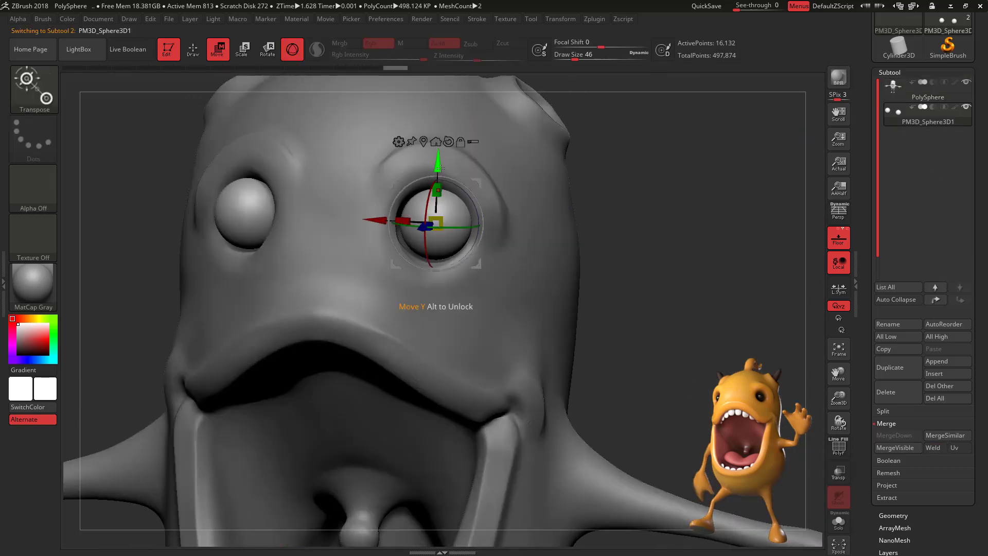
drag(438, 163, 438, 169)
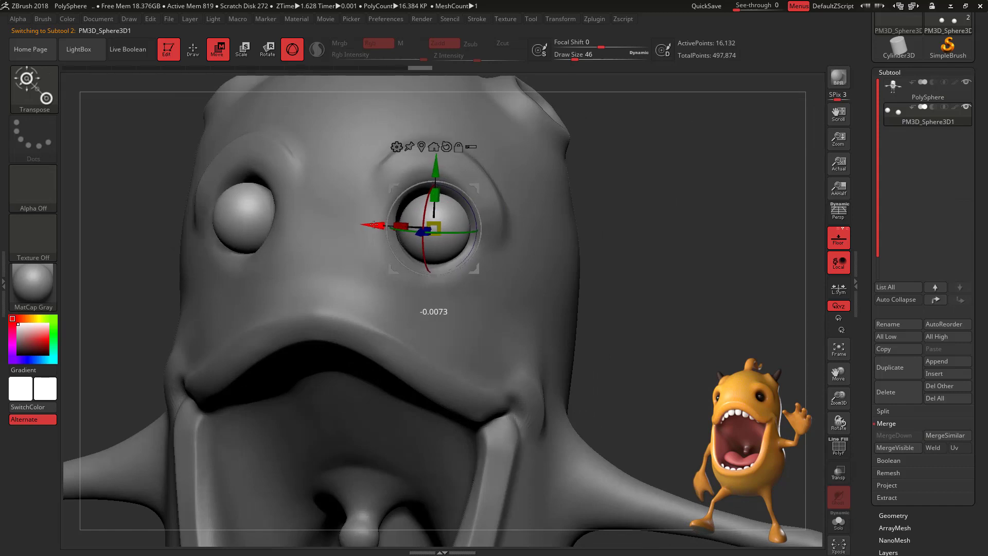
drag(374, 224, 375, 225)
drag(634, 184, 612, 166)
drag(436, 233, 441, 230)
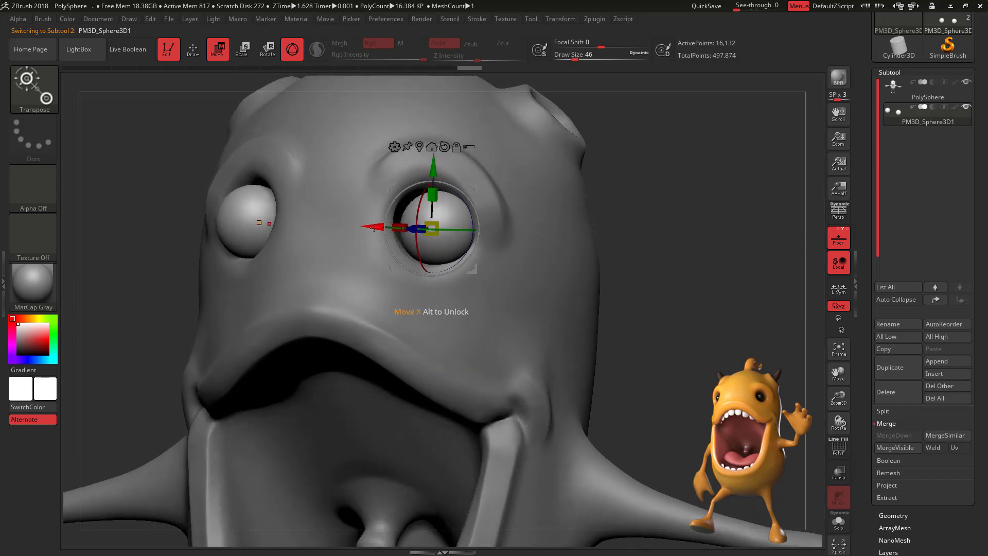
drag(371, 226, 363, 227)
Step: Adjust how deep both eyeballs sit in their sockets
drag(635, 191, 519, 221)
drag(362, 250, 359, 252)
drag(753, 206, 810, 207)
drag(380, 243, 386, 237)
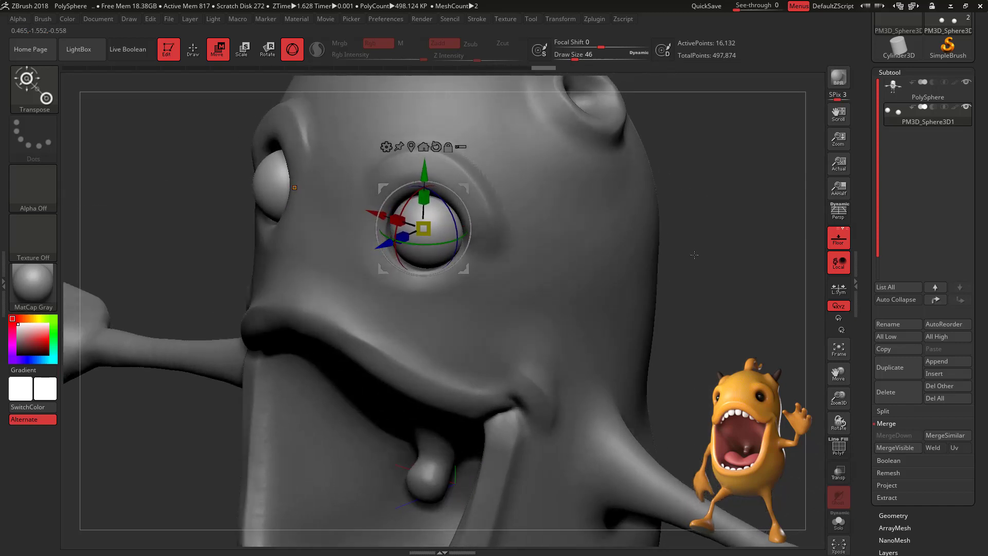
alt+drag(706, 289, 771, 278)
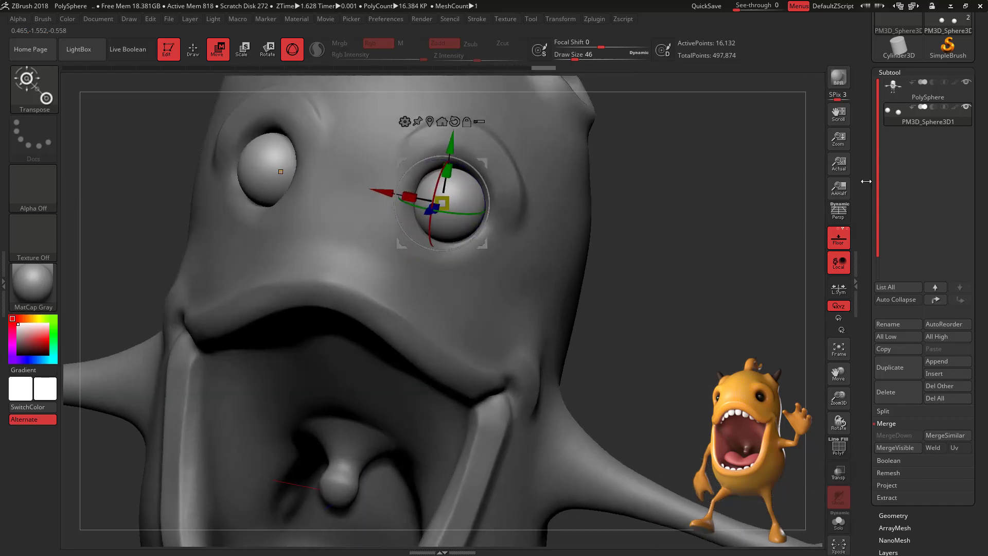
Step: Make the PolySphere body the active subtool, face the whole figure from the front and select the CurveTube brush
click(928, 97)
key(q)
alt+drag(686, 325, 693, 228)
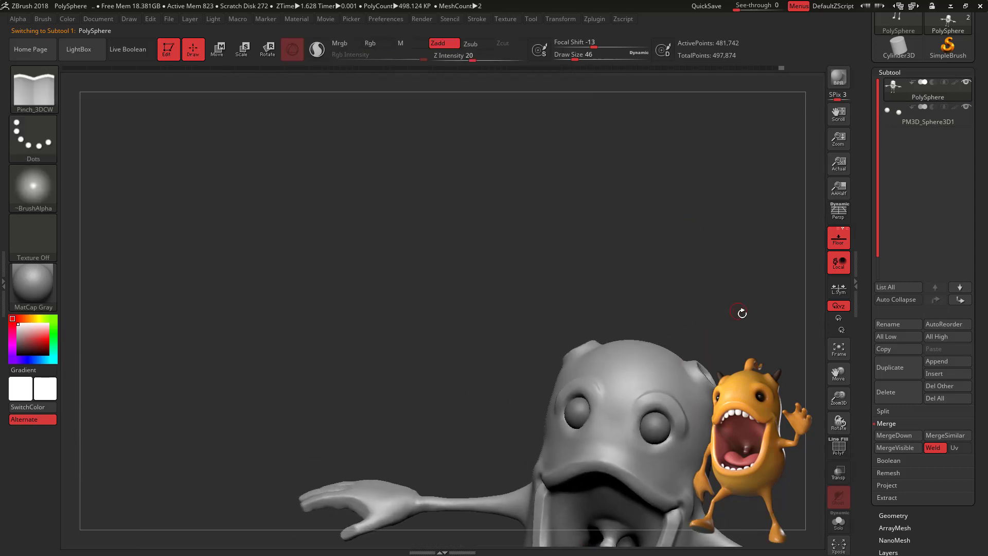
mouse_move(741, 313)
alt+mouse_down()
mouse_move(591, 166)
mouse_move(586, 139)
alt+mouse_up()
mouse_move(675, 324)
alt+mouse_down()
mouse_move(672, 236)
mouse_move(691, 233)
mouse_move(647, 315)
mouse_move(598, 463)
mouse_move(635, 440)
mouse_move(634, 451)
mouse_move(622, 421)
mouse_move(727, 258)
mouse_move(692, 216)
mouse_move(679, 223)
mouse_move(687, 218)
alt+mouse_up()
mouse_move(763, 164)
shift+mouse_down()
mouse_move(763, 227)
mouse_move(747, 230)
shift+mouse_up()
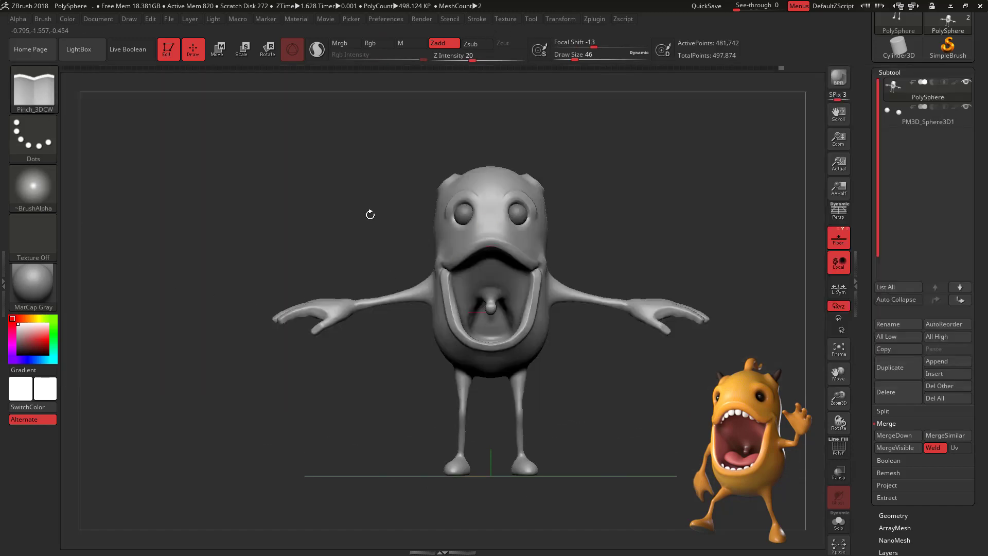
mouse_move(36, 94)
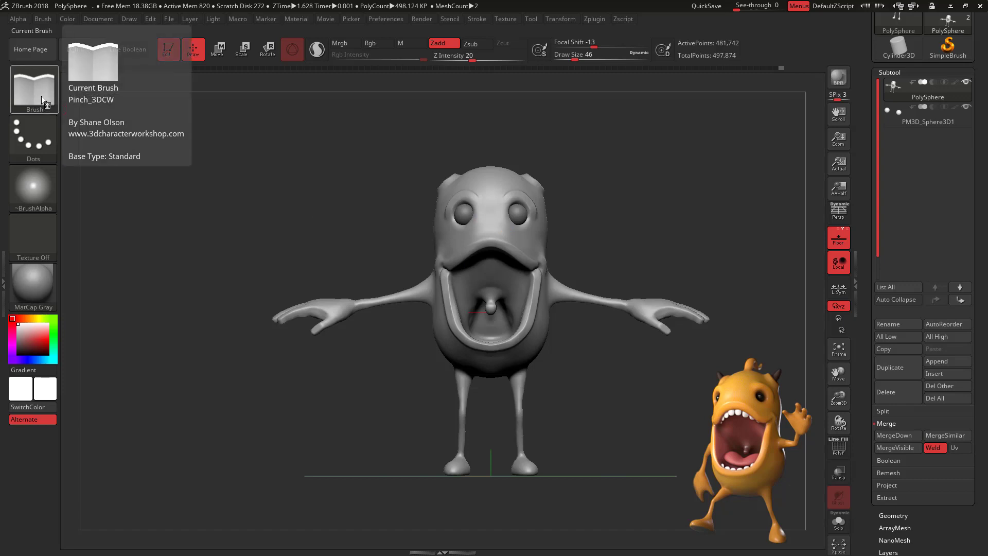
click(42, 92)
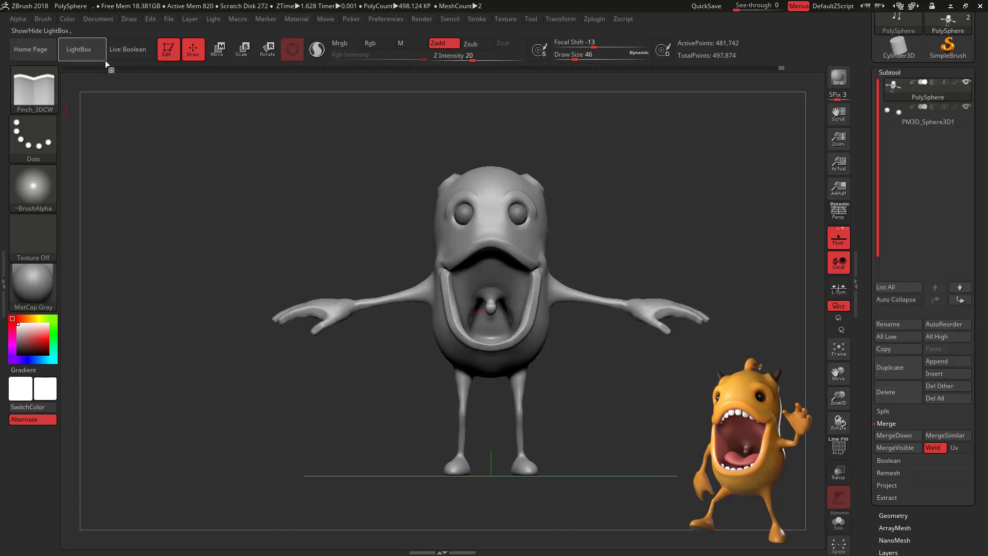
click(45, 93)
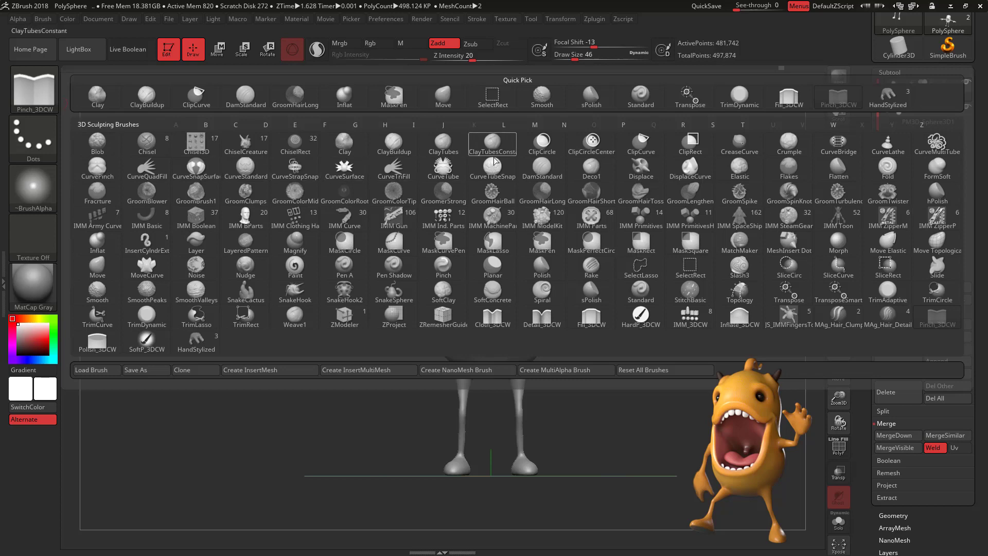
mouse_move(691, 214)
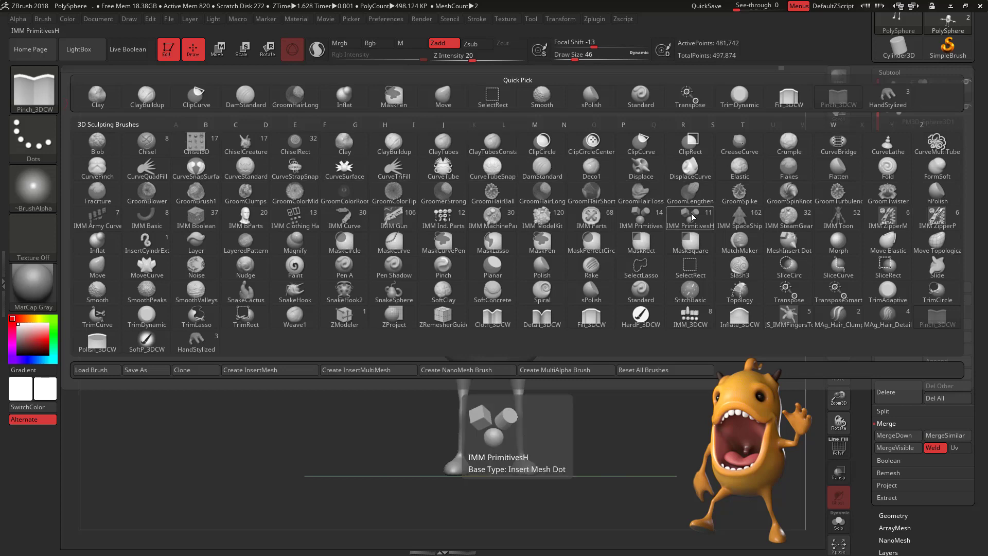
click(448, 173)
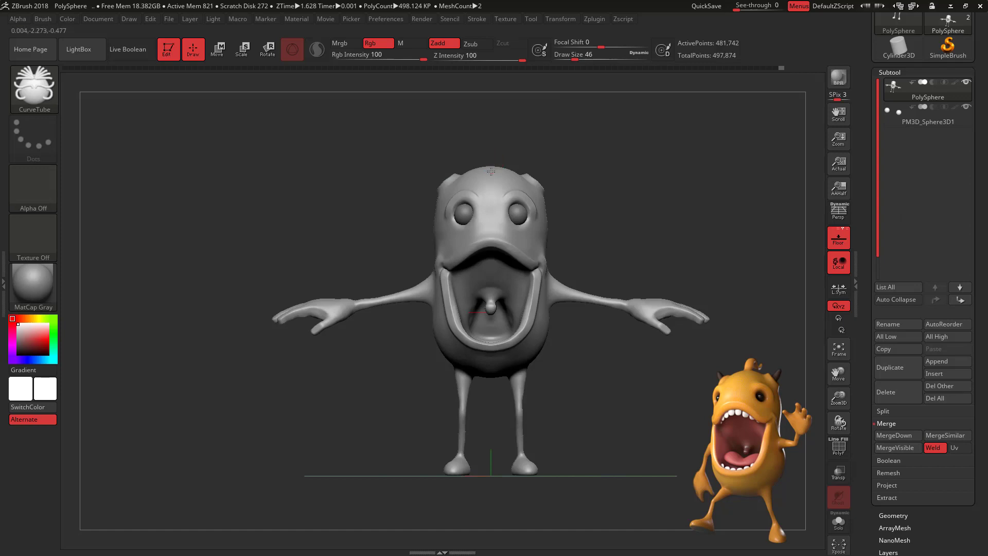
Step: Try to draw a vertical CurveTube stroke upward from the top centre of the head
drag(498, 100, 498, 99)
drag(673, 205, 667, 182)
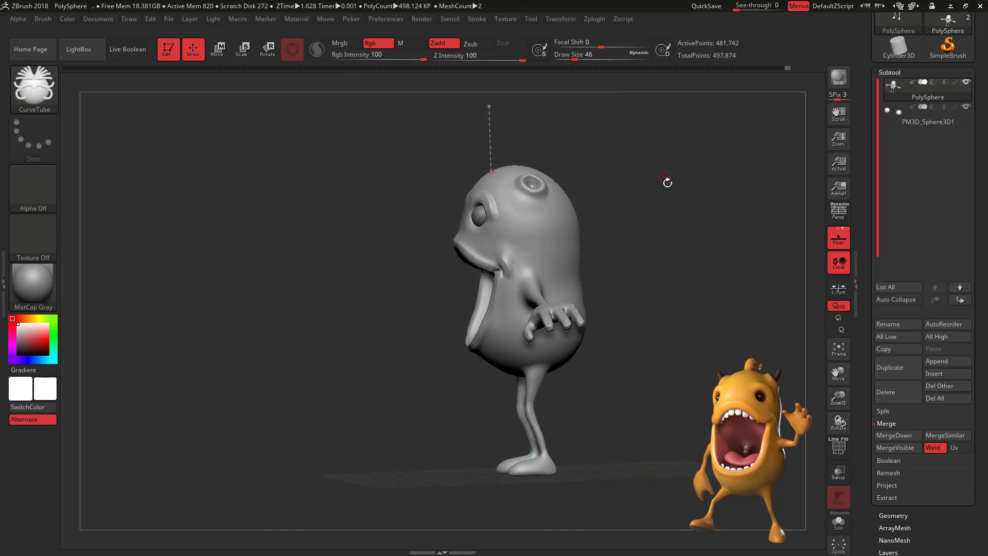
click(665, 203)
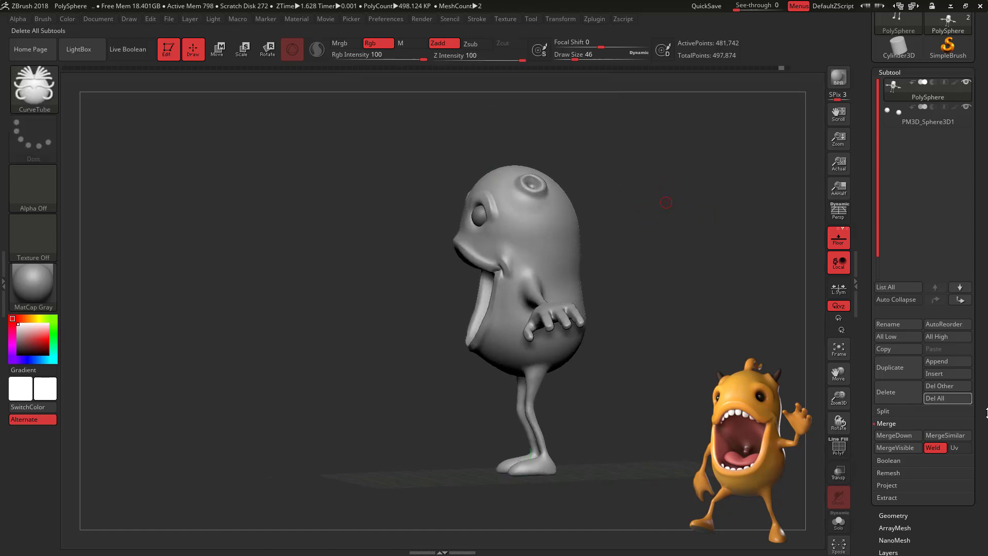
Step: Delete the lower subdivision levels of the body mesh
scroll(982, 370, down, 1)
drag(983, 370, 979, 434)
click(901, 451)
click(907, 151)
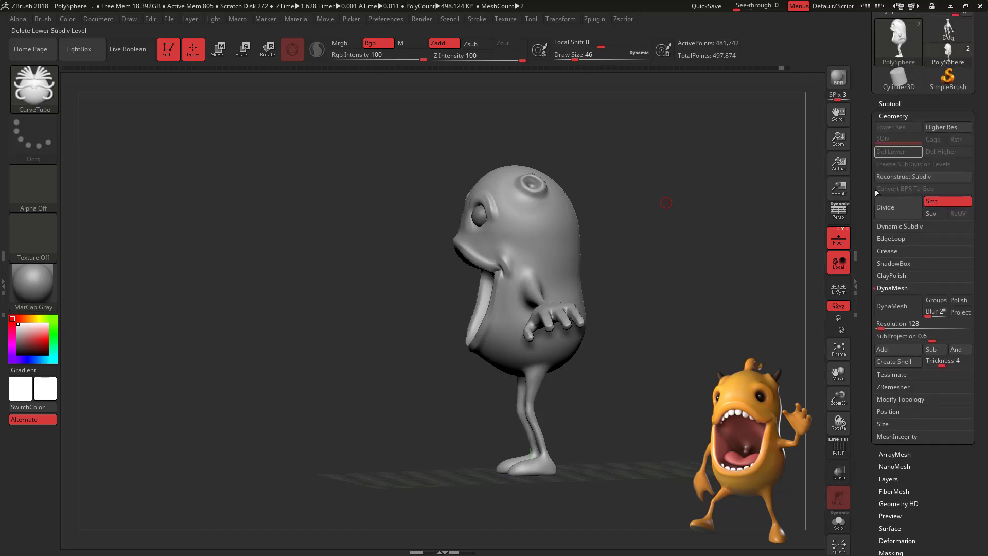
Step: Draw a short trial tube straight up from the head's top centre and undo it
shift+drag(684, 258, 718, 262)
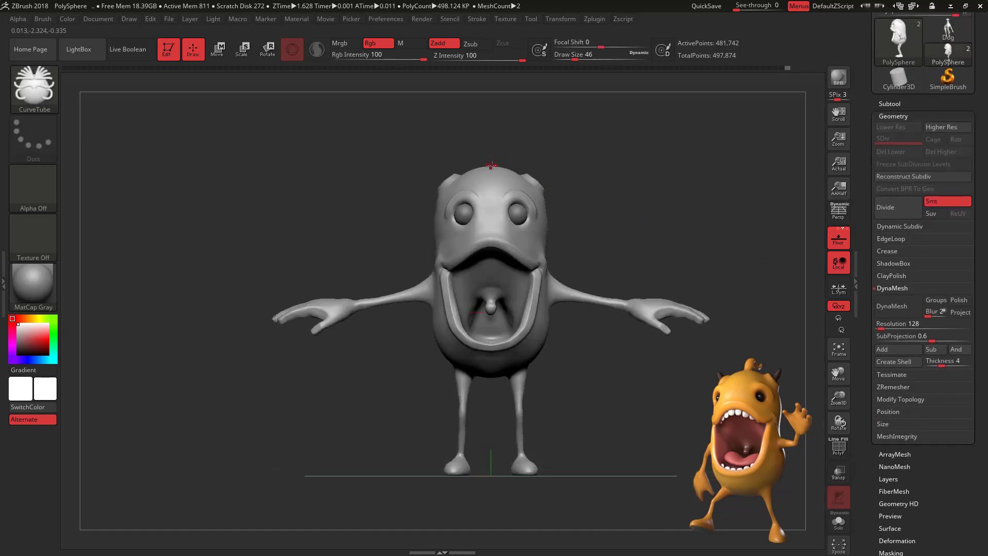
drag(493, 105, 493, 106)
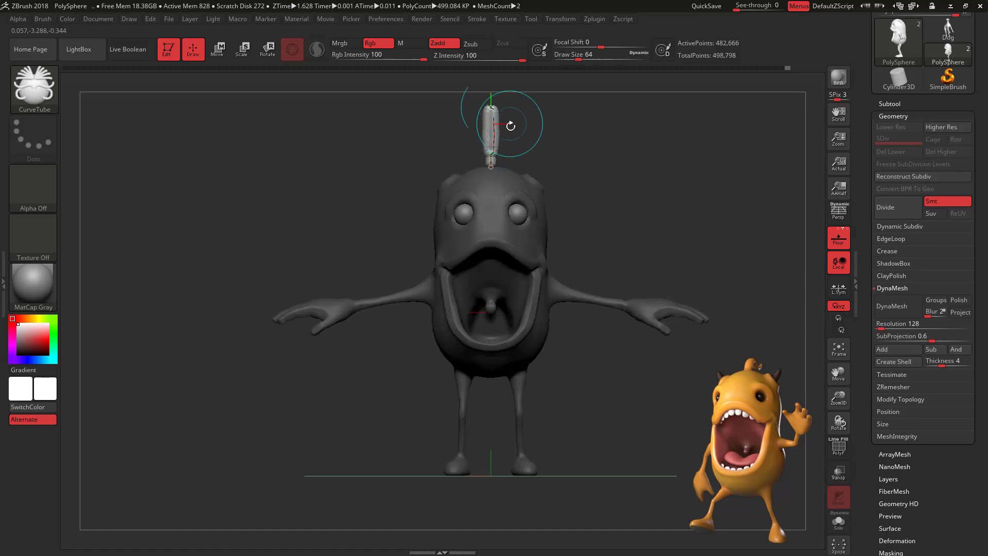
key(ctrl+z)
Step: Draw a tall straight tube up from the top centre of the head and bend it backward into a hook in side view
alt+drag(609, 167, 617, 258)
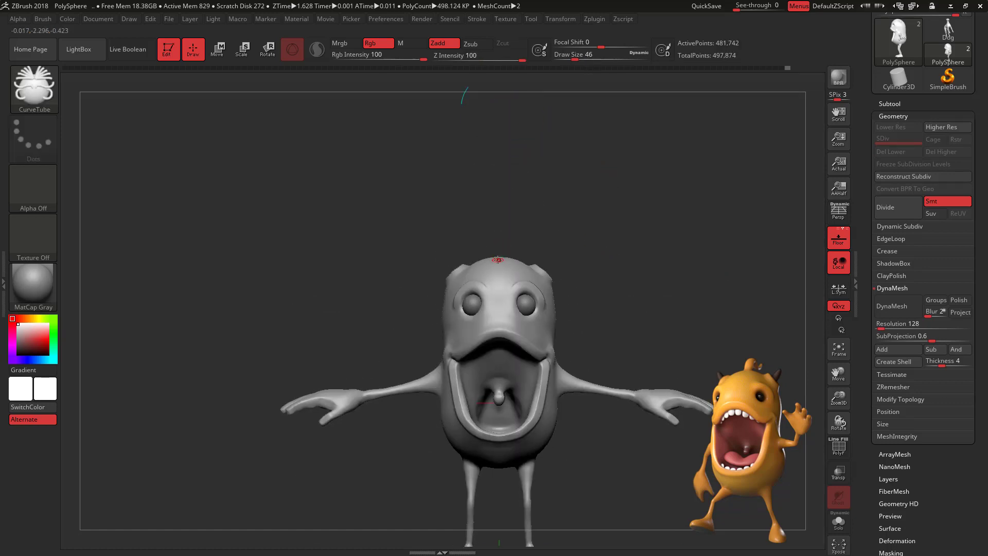
drag(498, 153, 498, 147)
mouse_move(661, 229)
mouse_down()
mouse_move(632, 242)
mouse_move(643, 279)
mouse_move(644, 254)
mouse_up()
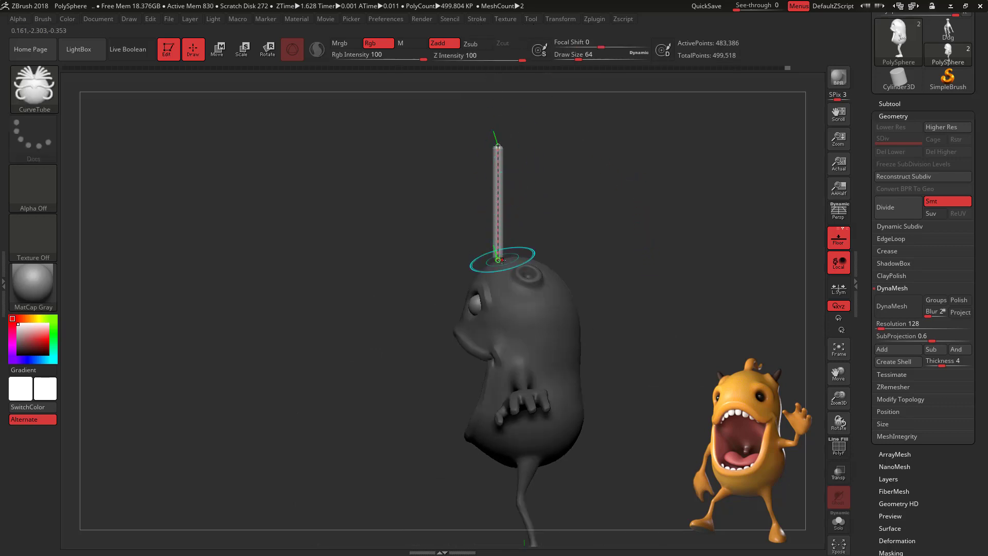
drag(498, 259, 522, 263)
mouse_move(511, 229)
mouse_down()
mouse_move(501, 242)
mouse_move(529, 220)
mouse_up()
drag(499, 168, 568, 219)
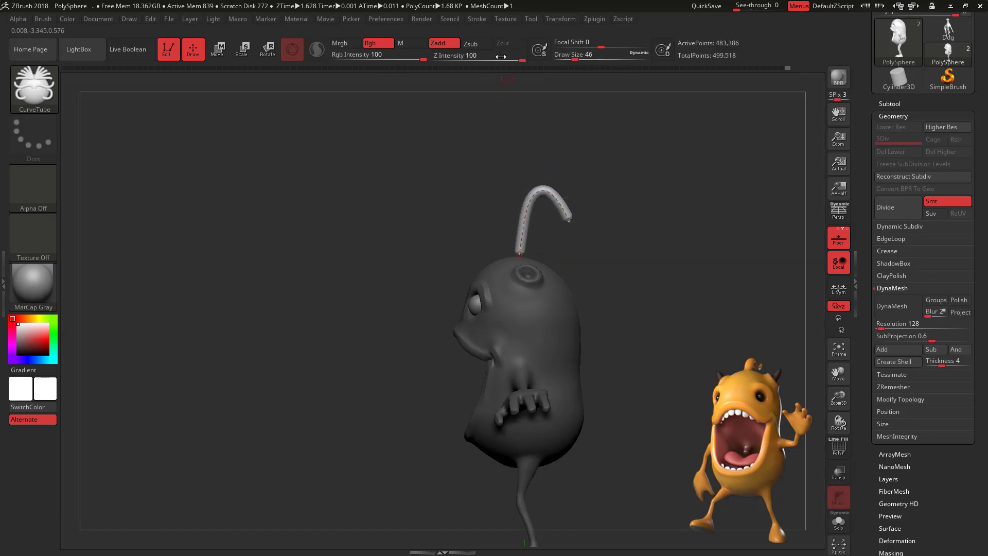
Step: Turn on Lock Start for the curve, sink the tube's base into the head and shape its free end into an S-bend
click(477, 19)
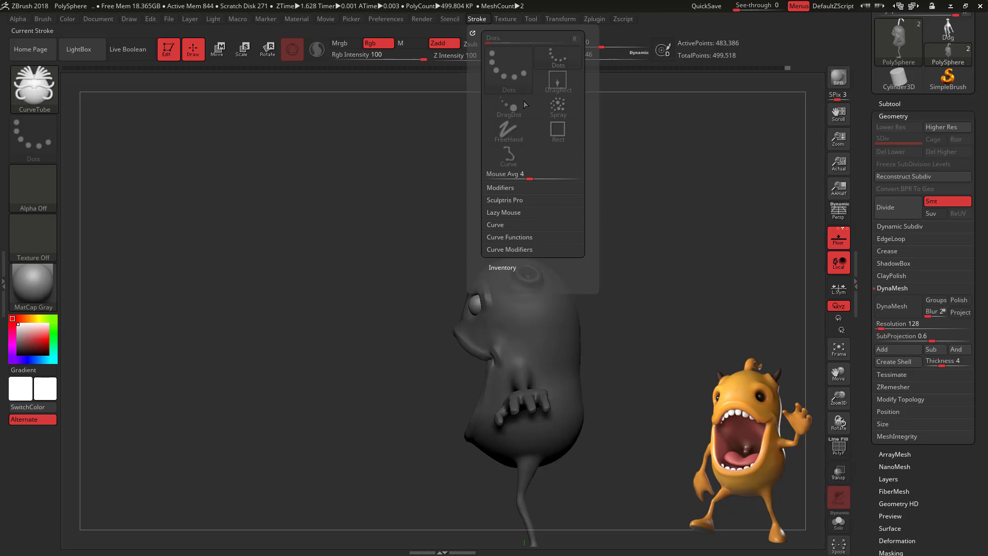
click(510, 224)
click(517, 275)
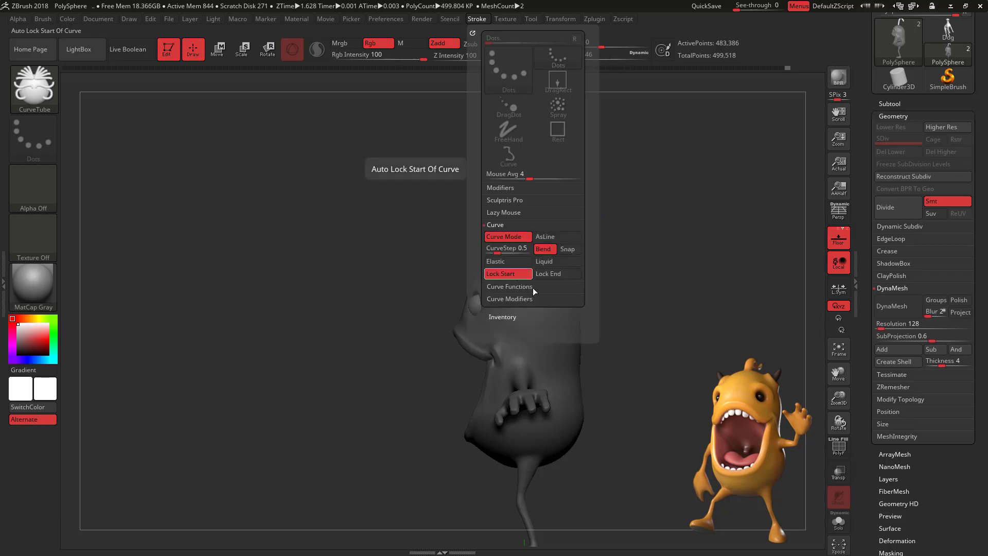
drag(519, 258, 519, 275)
drag(565, 207, 623, 263)
drag(554, 234, 586, 225)
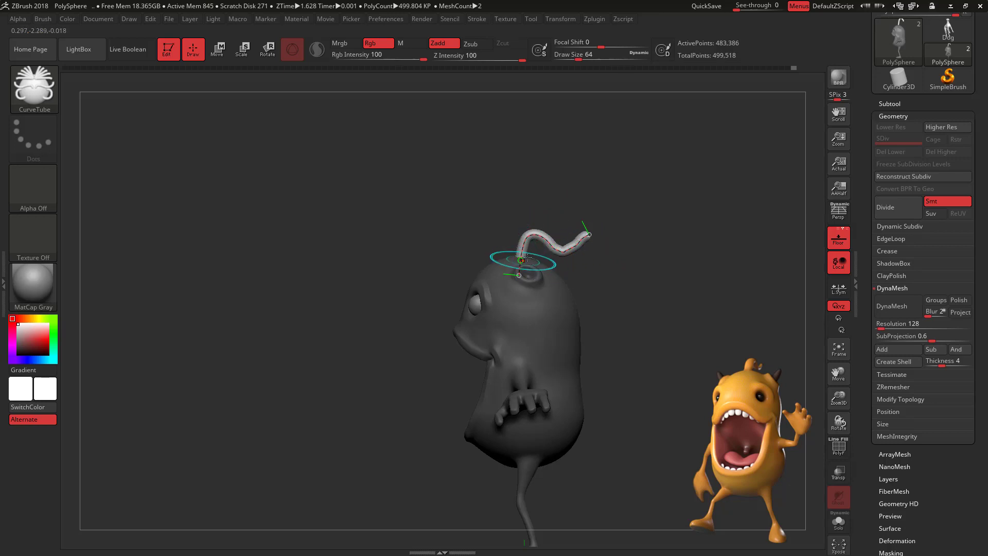
Step: Reshape the curve falloff in Curve Modifiers so it slopes from high at the tube's base to low at its tip
click(477, 20)
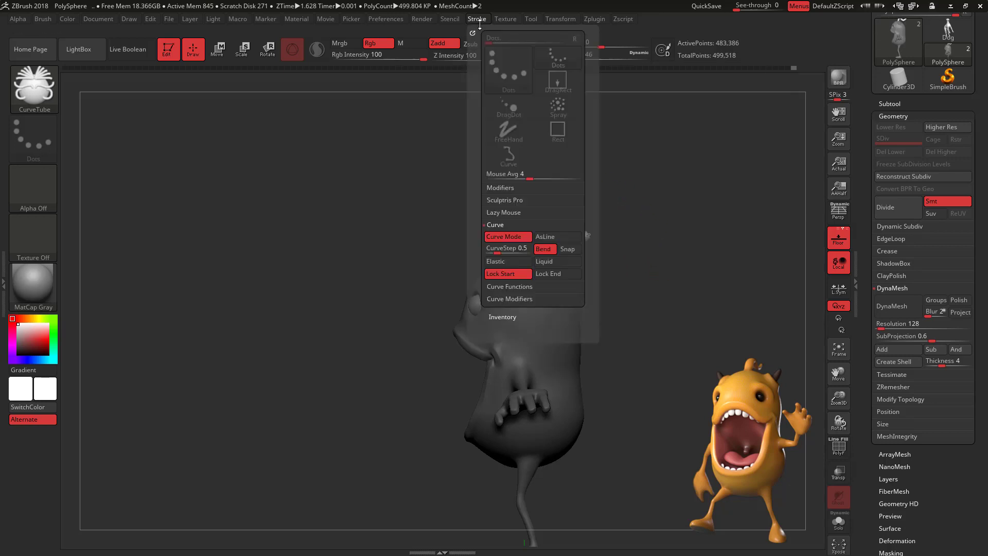
click(530, 287)
scroll(587, 289, down, 1)
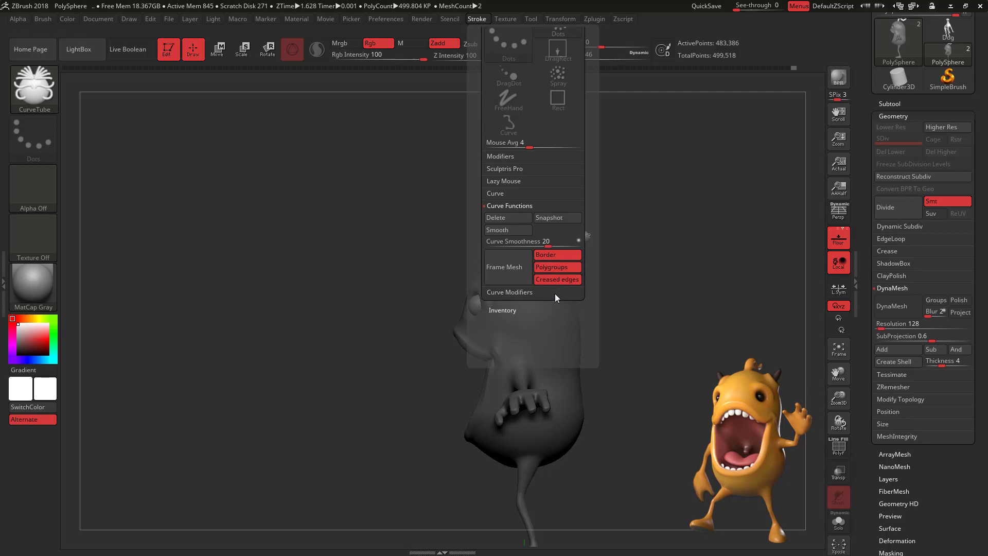
click(554, 291)
scroll(581, 254, down, 1)
click(571, 211)
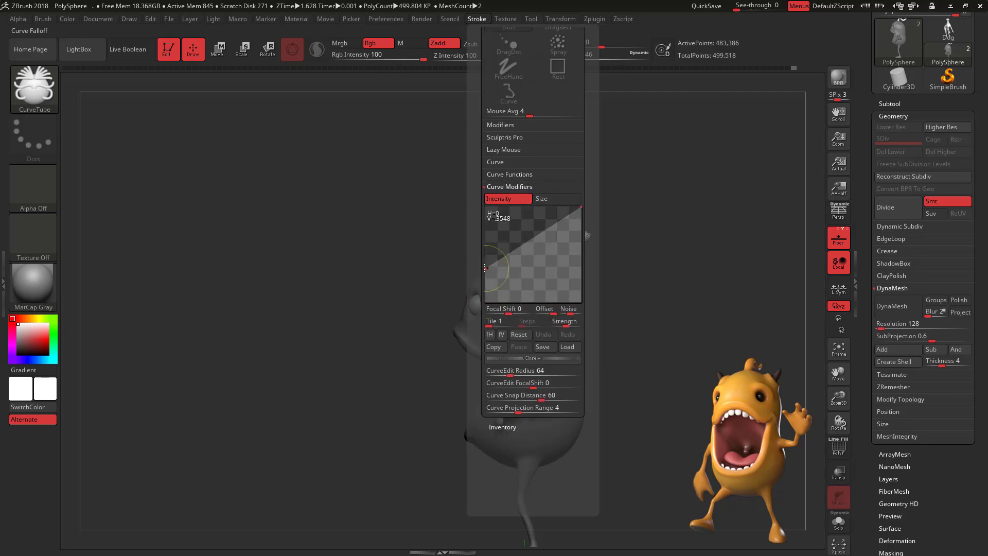
drag(478, 248, 482, 240)
drag(580, 205, 581, 290)
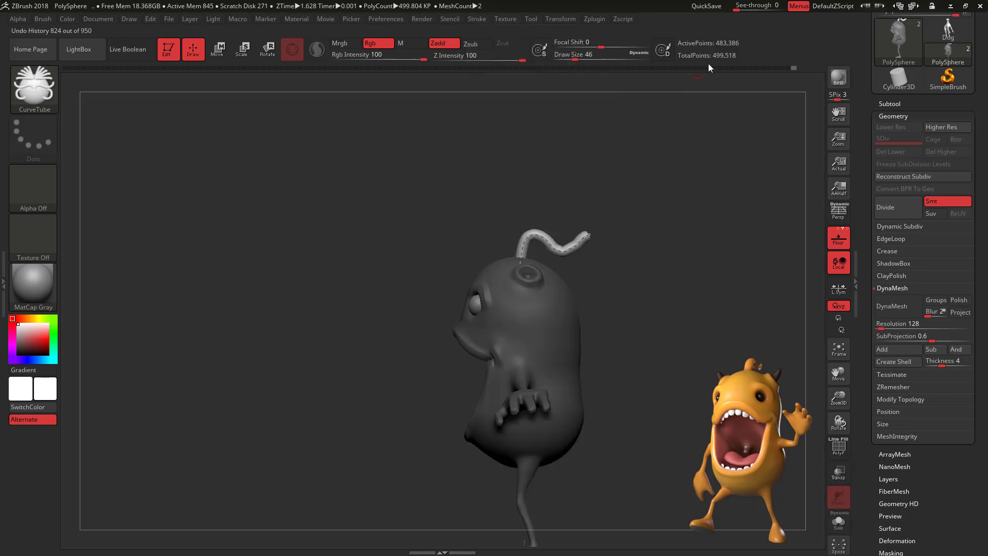
click(579, 235)
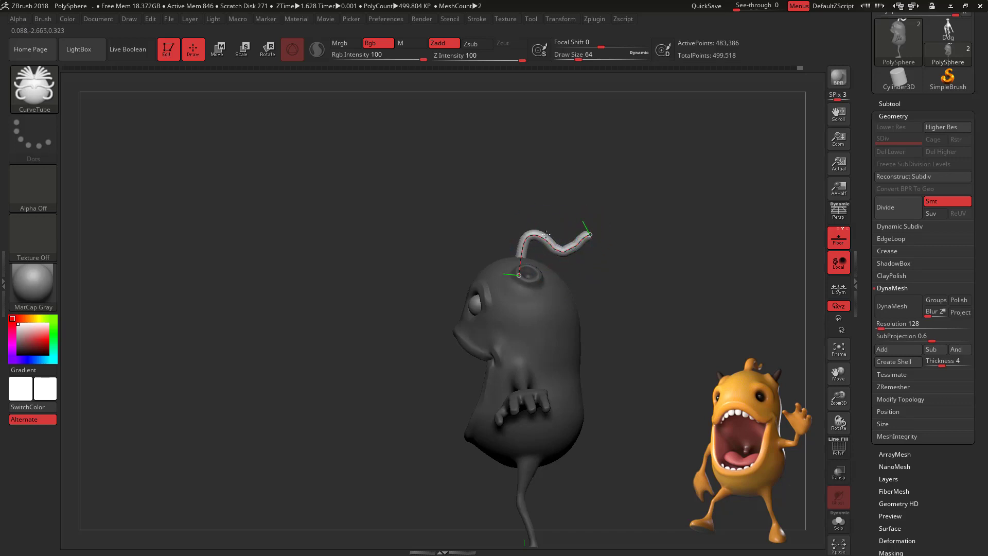
Step: Enable the Size curve modifier and update the tube so it tapers toward its tip
click(479, 21)
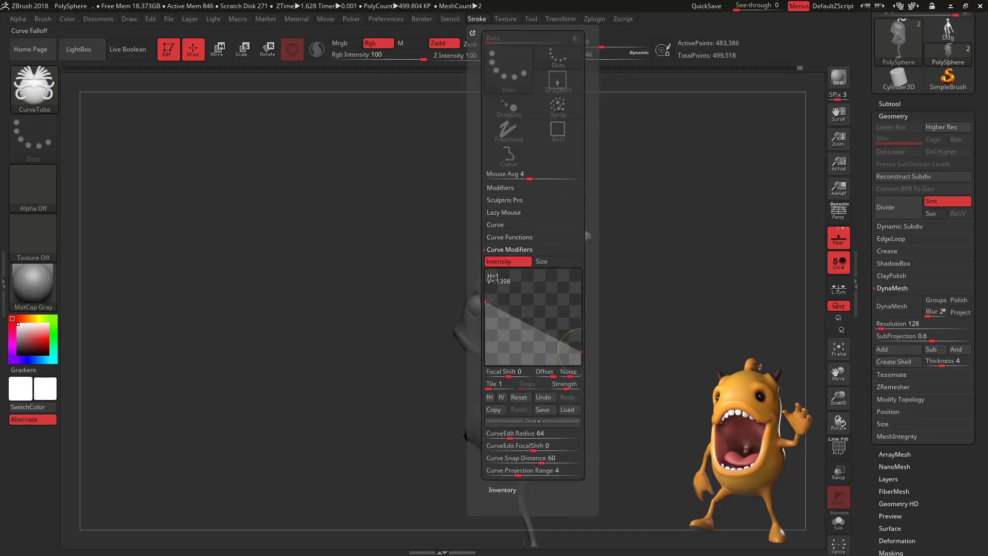
click(566, 263)
click(559, 252)
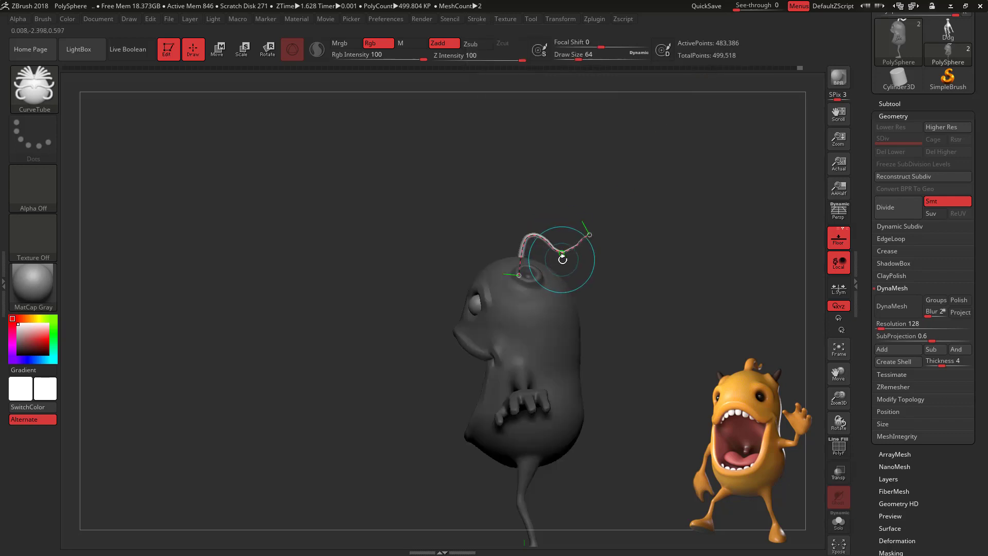
mouse_move(631, 267)
alt+mouse_down()
mouse_move(632, 241)
mouse_move(643, 443)
alt+mouse_up()
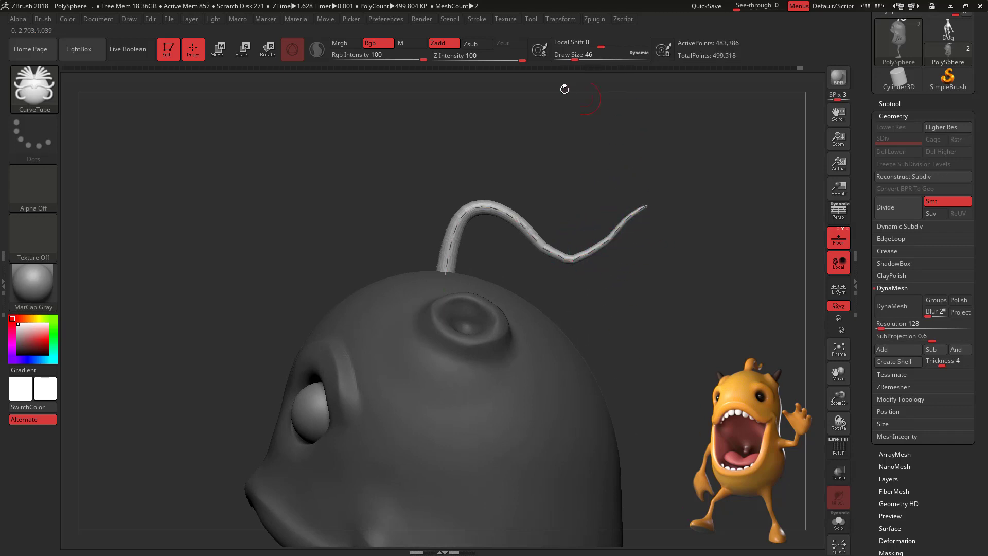
Step: Raise the end of the curve falloff to make the tube's tip slightly thicker
click(478, 23)
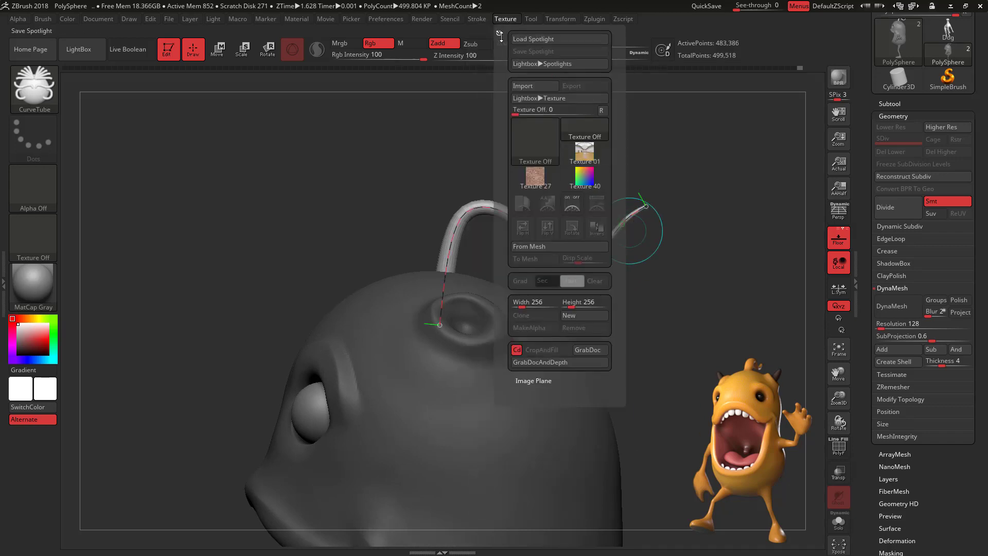
click(481, 23)
click(477, 19)
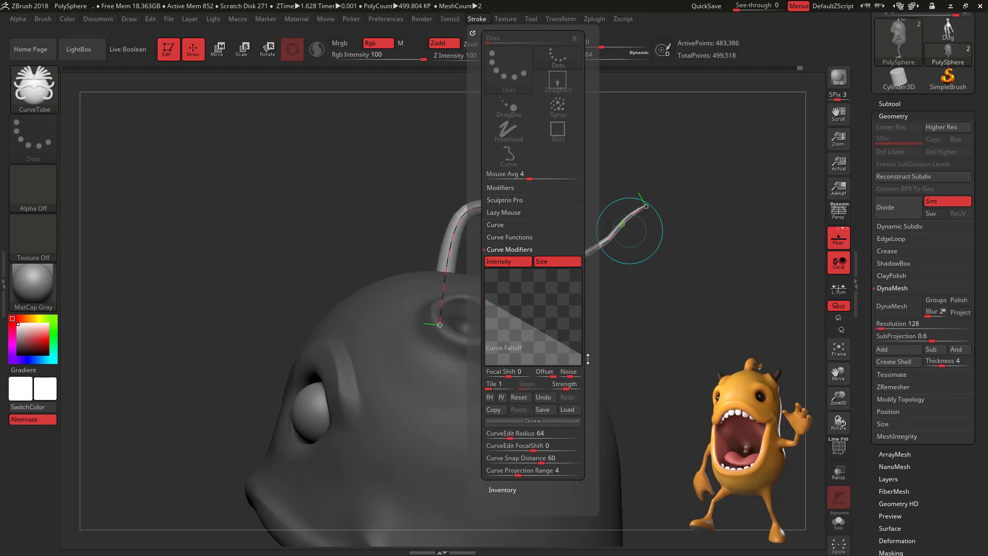
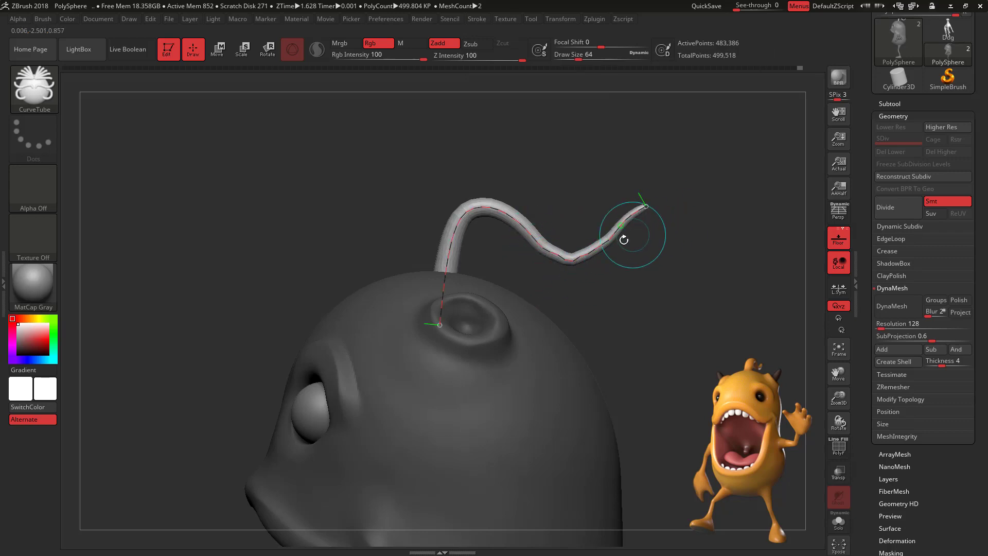
Step: Clear the body's mask and delete the guide curve while keeping the tube mesh on the head
ctrl+drag(648, 292, 662, 320)
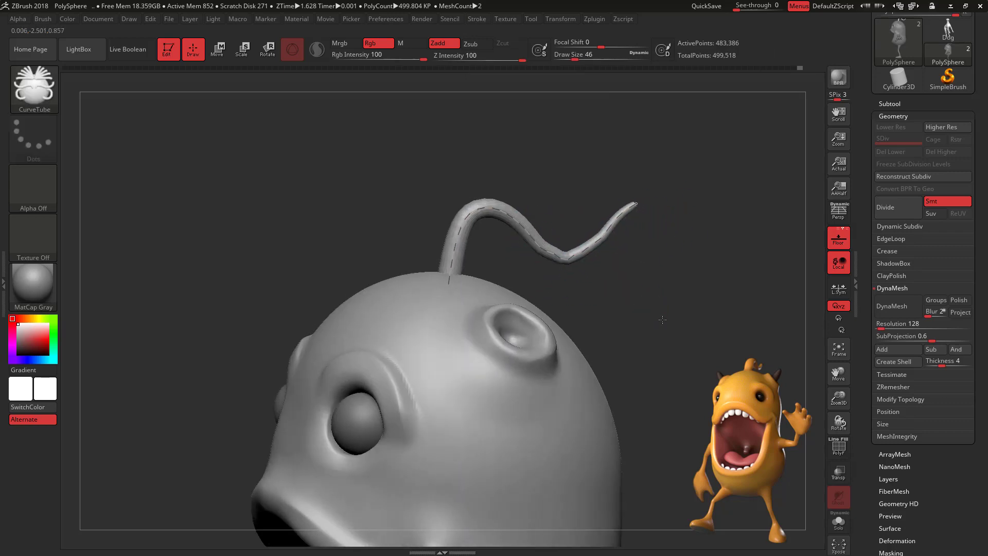
click(478, 19)
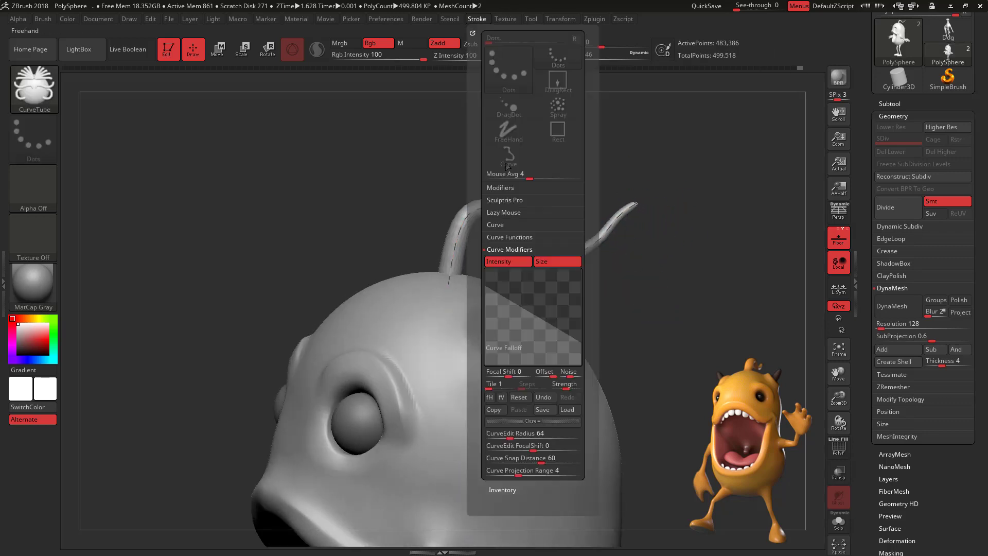
click(510, 240)
click(508, 250)
mouse_move(641, 302)
mouse_down()
mouse_move(649, 298)
mouse_move(653, 309)
mouse_up()
ctrl+drag(653, 294, 645, 320)
mouse_move(610, 286)
mouse_down()
mouse_move(627, 257)
mouse_move(474, 266)
mouse_move(491, 214)
mouse_up()
key(shift)
drag(642, 273, 649, 350)
Step: Undo a trial DynaMesh at the default resolution and set the DynaMesh resolution to 512
click(892, 307)
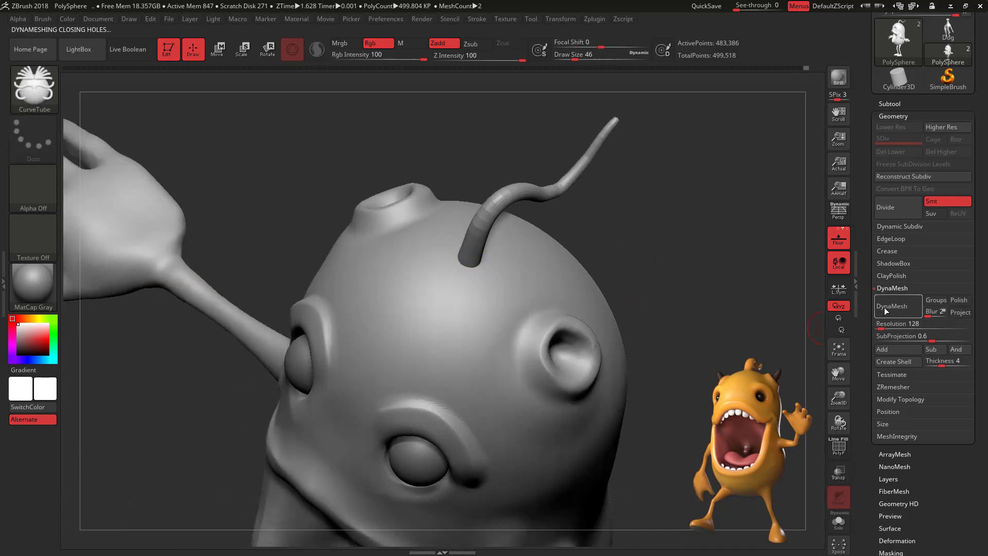
key(ctrl+z)
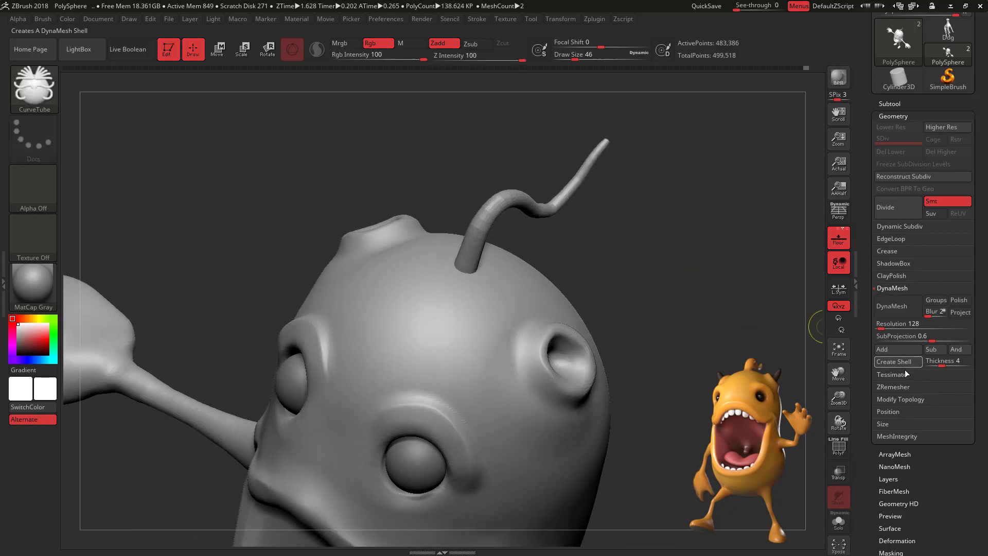
click(884, 329)
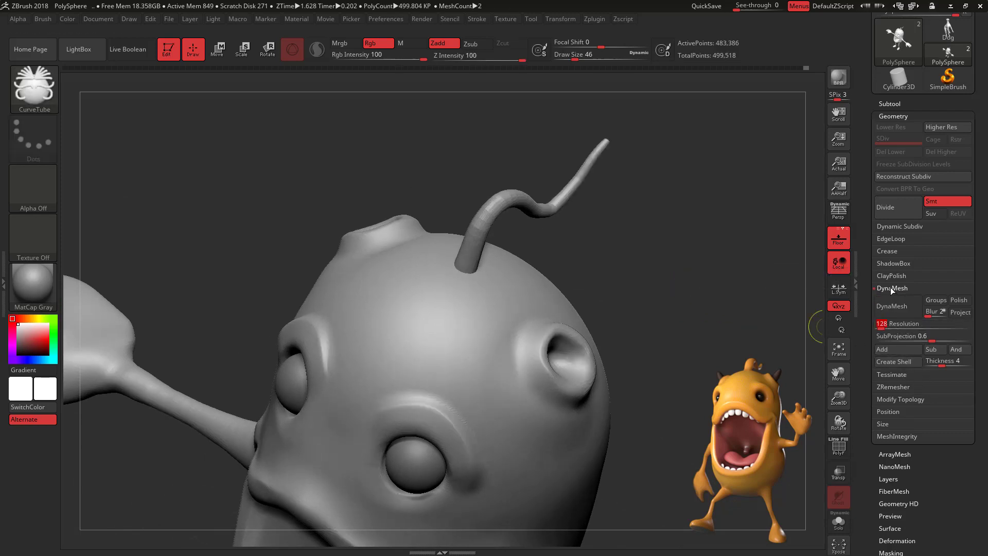
text(512)
key(Return)
drag(635, 265, 624, 255)
shift+drag(475, 276, 479, 274)
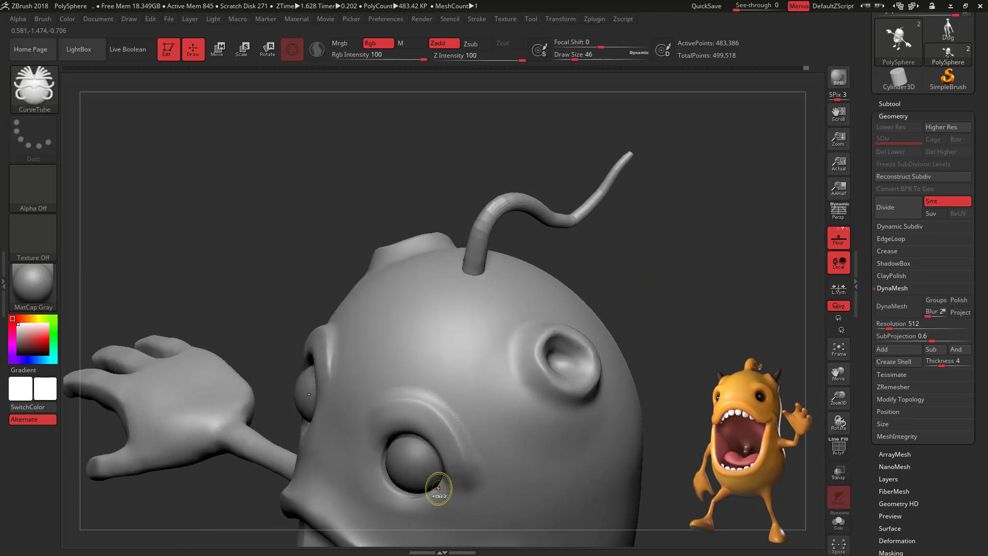
Step: Undo the trial DynaMesh and subdivide the creature's mesh once
key(ctrl+z)
mouse_move(692, 322)
mouse_down()
mouse_move(699, 329)
mouse_move(694, 309)
mouse_move(696, 334)
mouse_up()
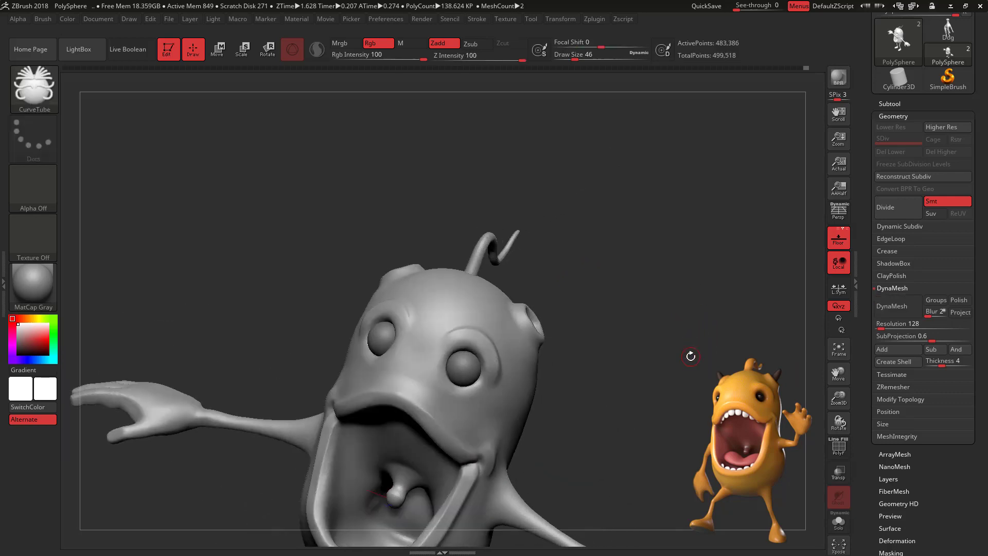
key(ctrl+z)
key(ctrl)
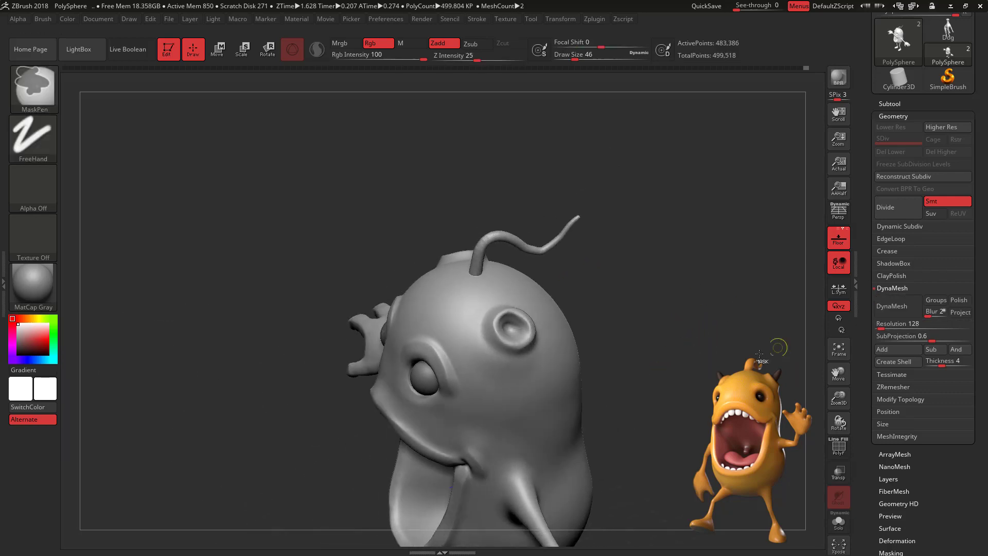
mouse_move(707, 360)
mouse_down()
mouse_move(703, 381)
mouse_move(696, 338)
mouse_move(716, 408)
mouse_up()
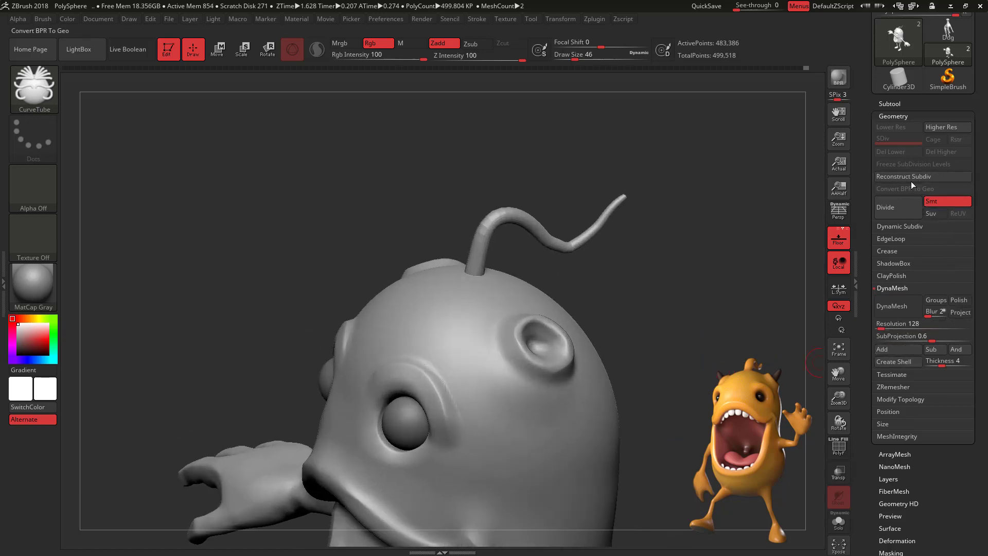
click(905, 211)
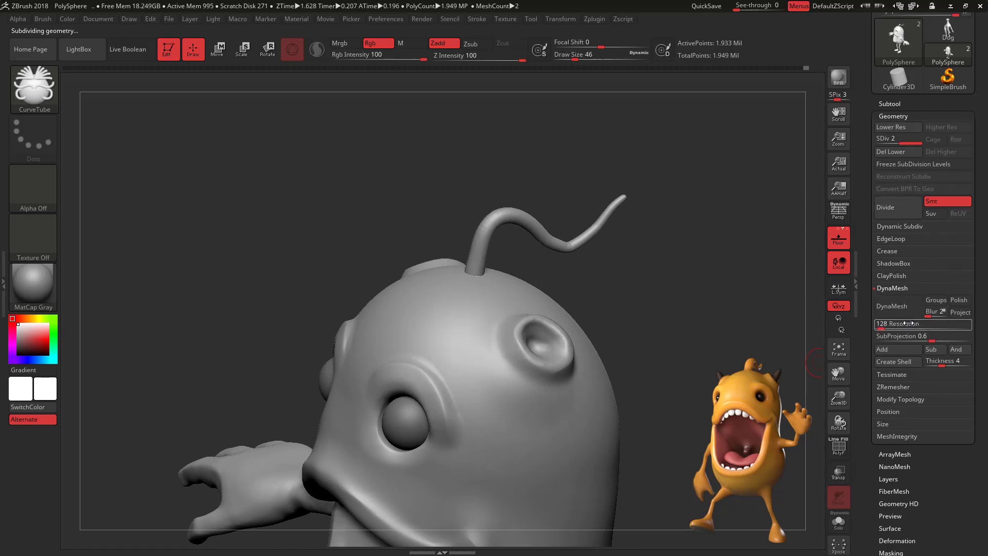
Step: Try DynaMesh on the divided mesh at resolution 128 without freezing subdivision levels, and undo it
click(891, 306)
click(799, 331)
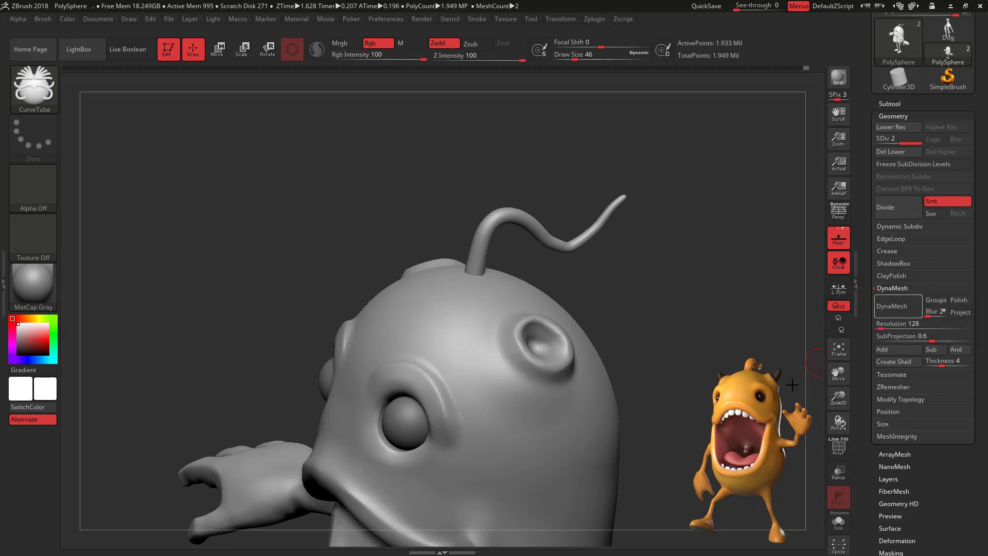
key(ctrl+z)
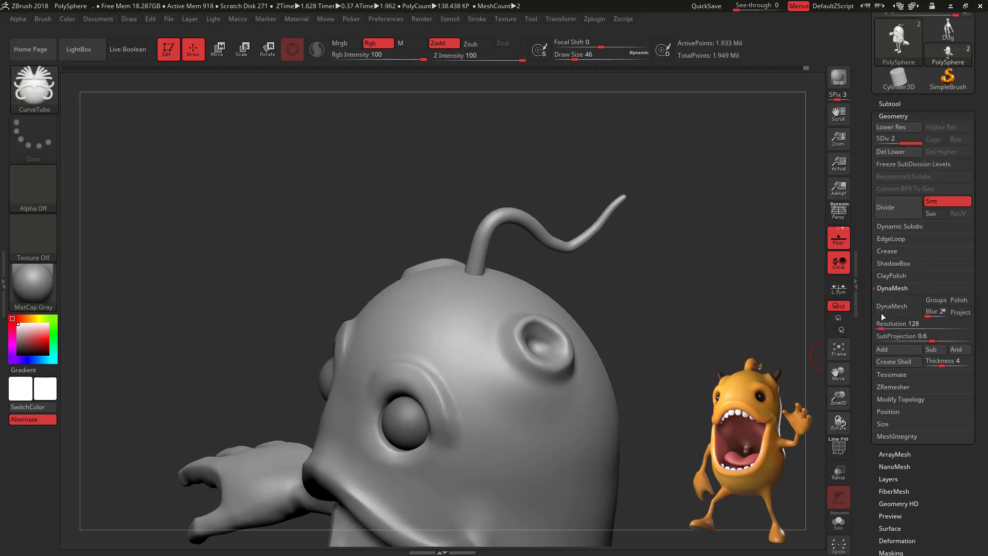
Step: Set the DynaMesh resolution to 512 and remesh without freezing subdivision levels, fusing the tube with the head
click(892, 328)
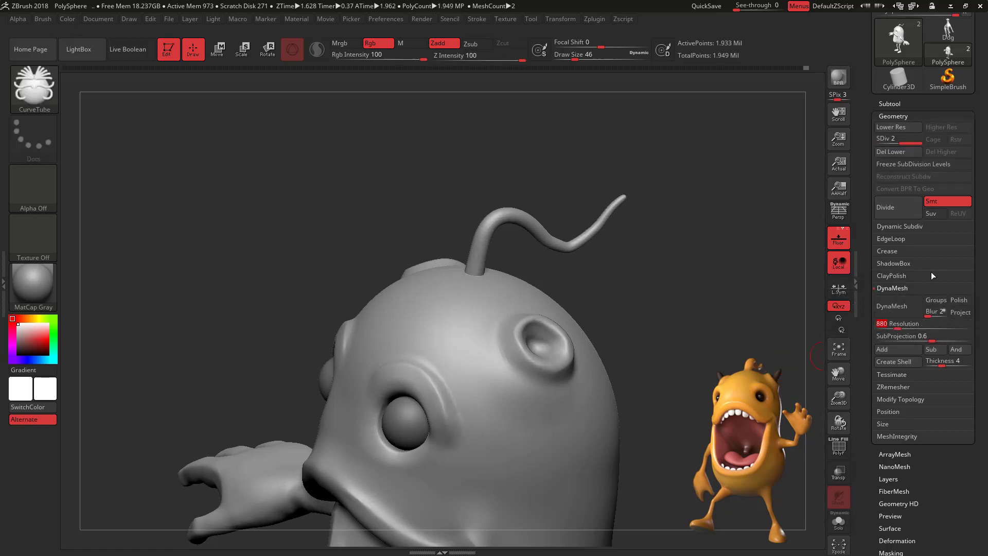
text(512)
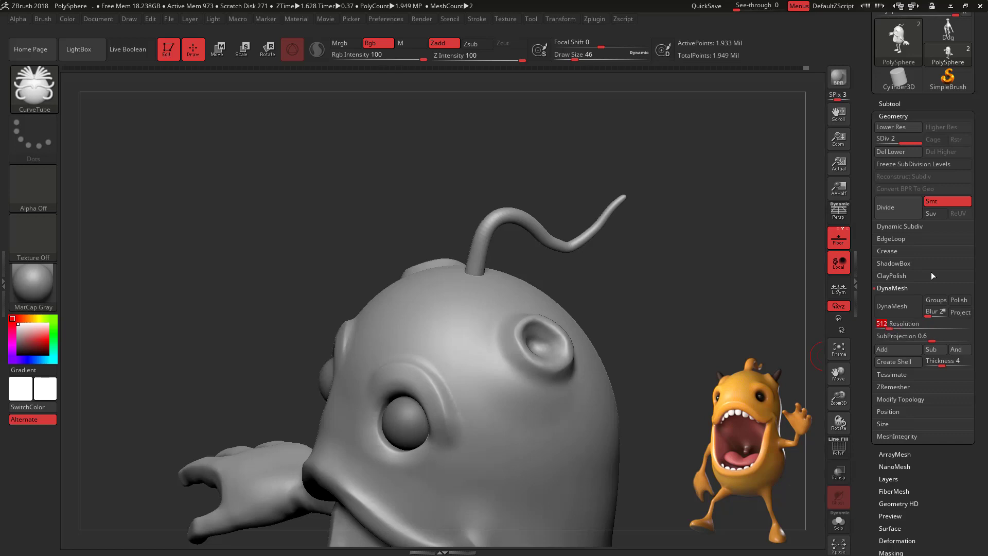
click(898, 306)
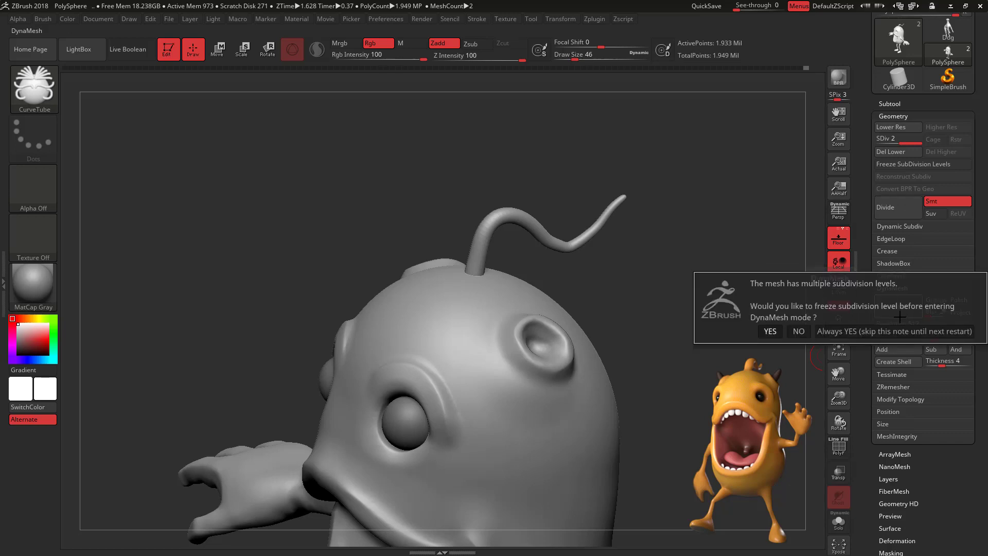
click(795, 333)
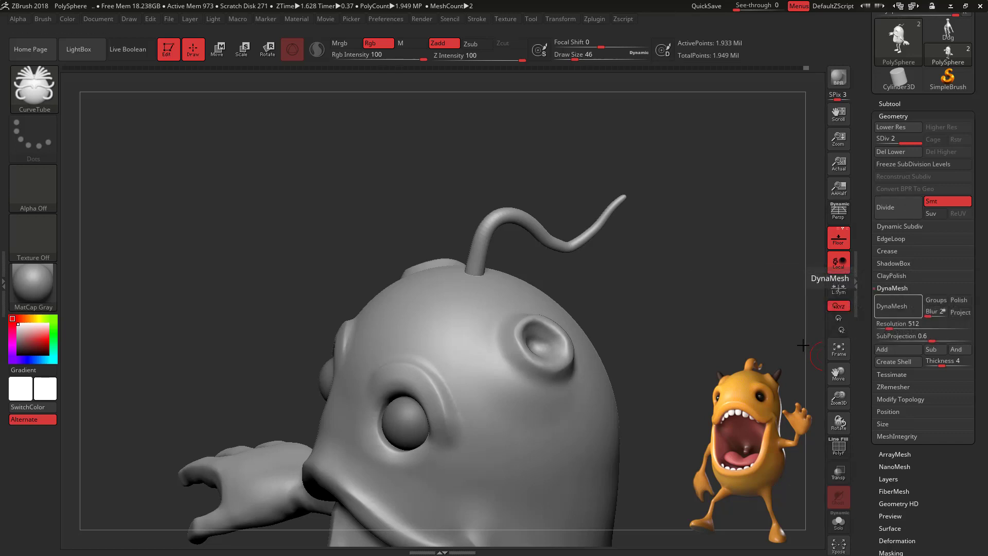
Step: Smooth the seam around the tube's base where it meets the top of the head
mouse_move(705, 332)
mouse_down()
mouse_move(743, 333)
mouse_move(677, 309)
mouse_move(676, 276)
mouse_move(680, 325)
mouse_up()
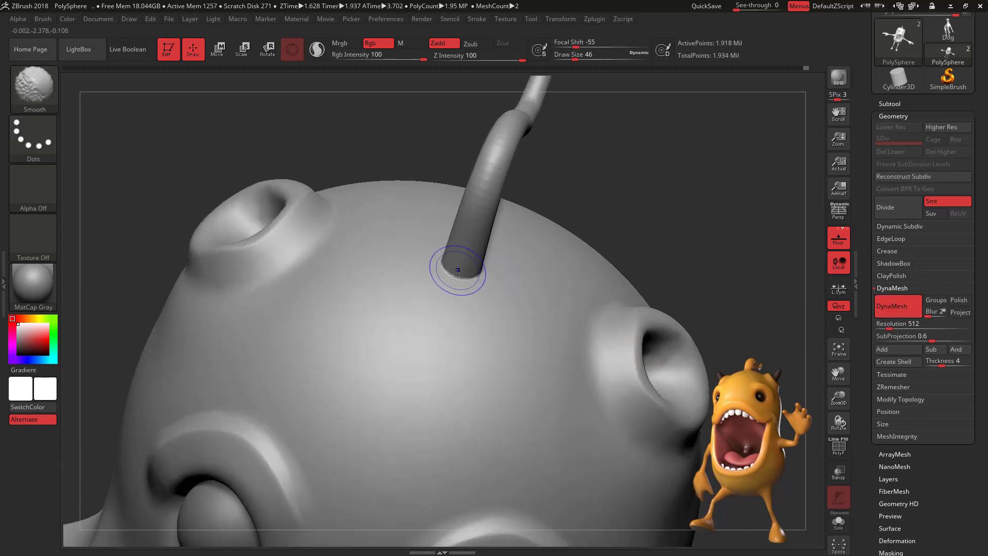
shift+drag(457, 273, 479, 268)
drag(650, 203, 545, 224)
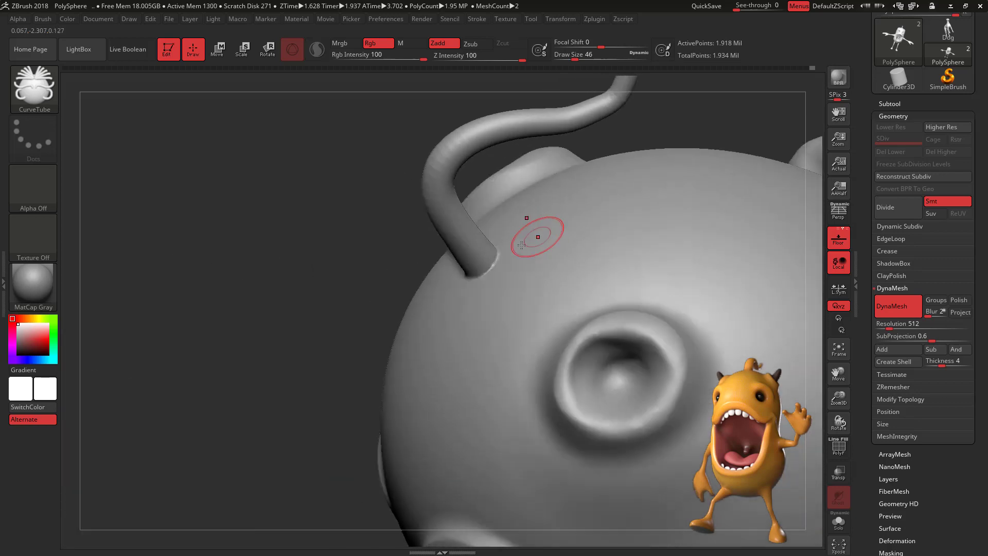
shift+drag(493, 267, 490, 248)
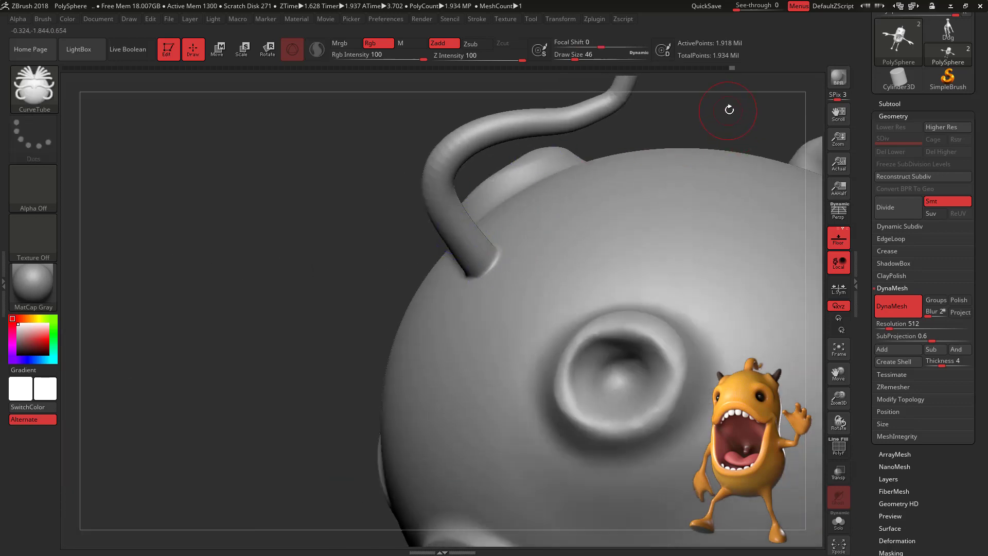
Step: Smooth the surface along the tube's shaft and its bends
mouse_move(727, 106)
mouse_down()
mouse_move(735, 141)
mouse_move(470, 213)
mouse_up()
key(shift)
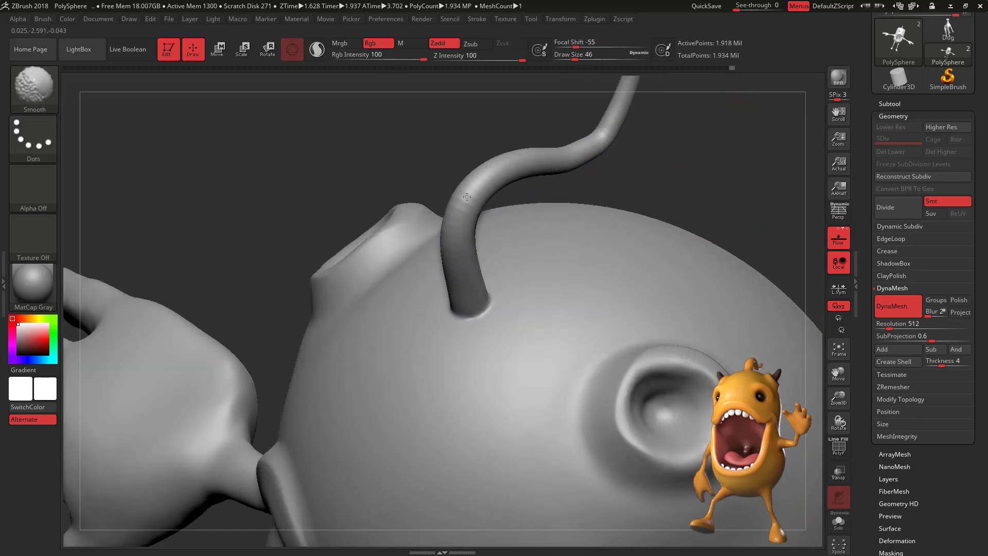
mouse_move(525, 195)
mouse_down()
mouse_move(576, 181)
mouse_move(609, 146)
mouse_up()
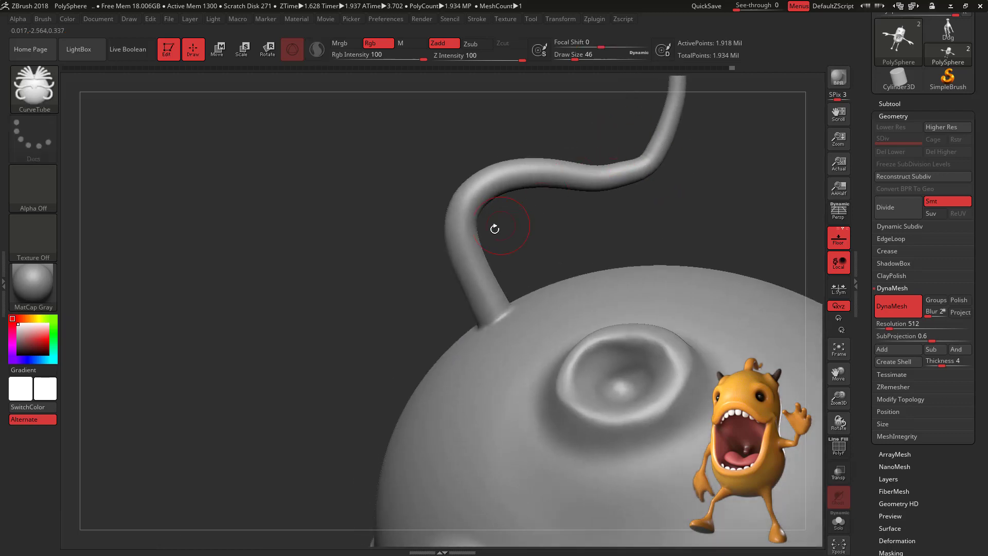
shift+drag(494, 227, 525, 177)
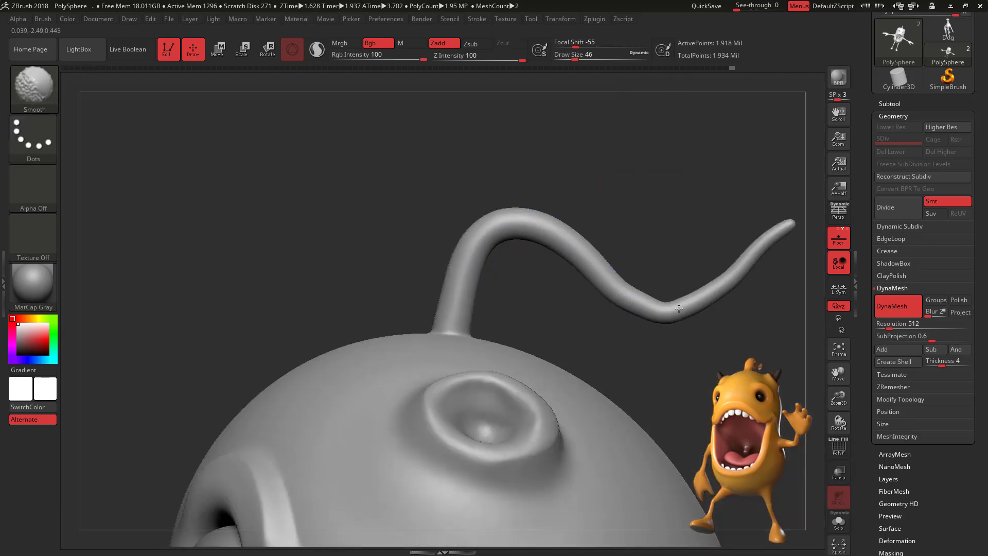
Step: Reshape the tube's lower bend and outer section with the Move brush at draw size 140 for a more flowing curve
key(space)
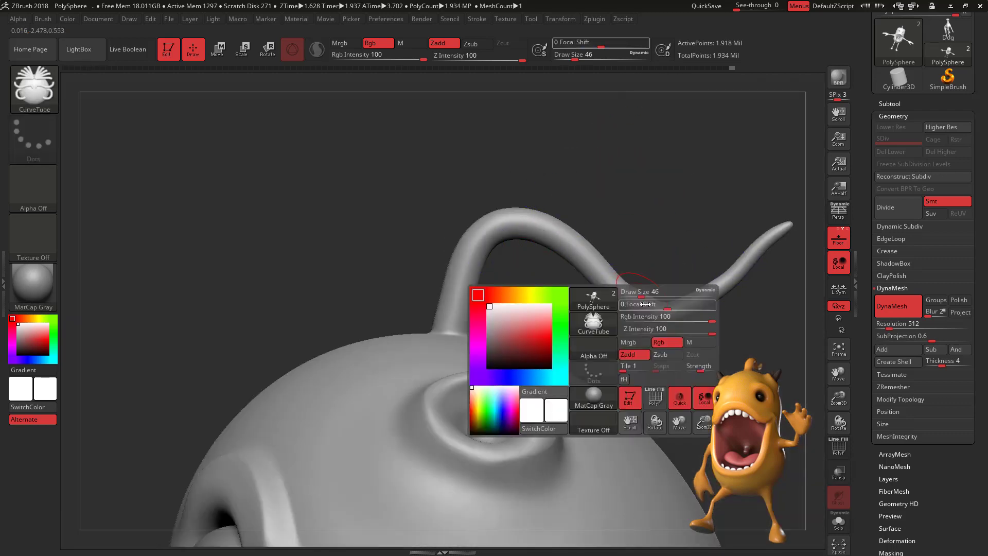
key(b)
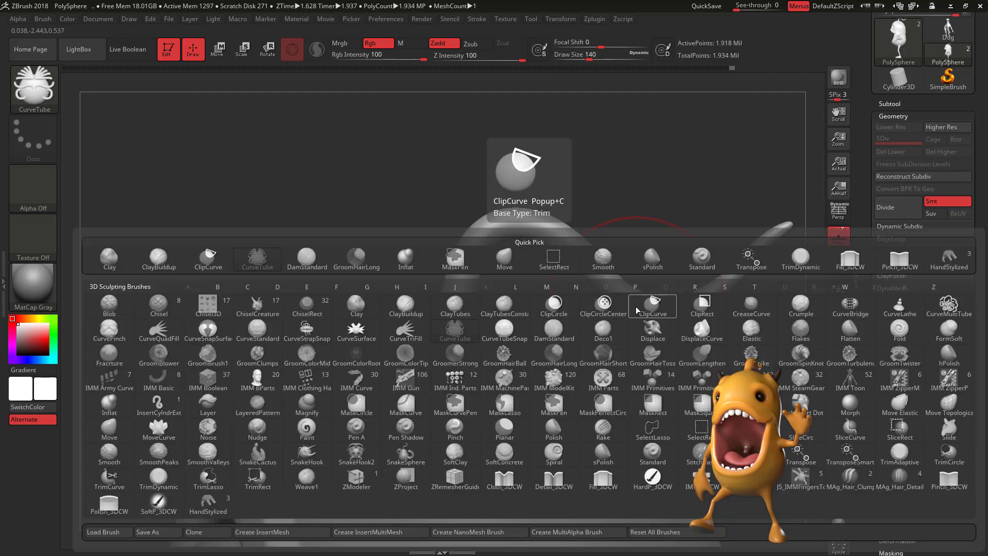
key(m)
key(v)
drag(631, 309, 673, 315)
drag(716, 283, 731, 279)
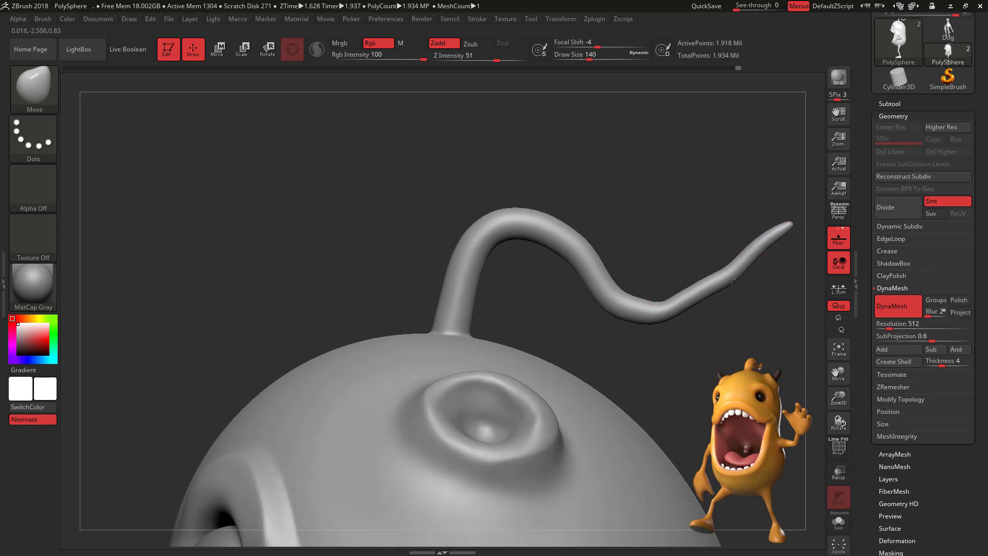
key(shift)
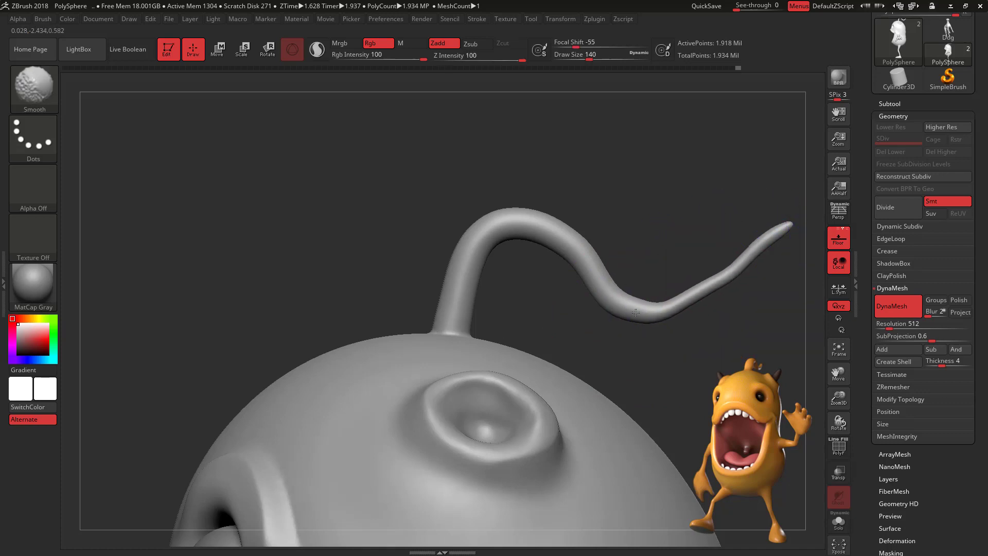
mouse_move(705, 379)
mouse_down()
mouse_move(734, 378)
mouse_move(745, 342)
mouse_move(787, 340)
mouse_move(752, 249)
mouse_move(751, 322)
mouse_move(735, 329)
mouse_move(745, 354)
mouse_move(677, 248)
mouse_move(728, 254)
mouse_move(699, 223)
mouse_move(689, 282)
mouse_move(649, 292)
mouse_move(626, 281)
mouse_move(634, 271)
mouse_up()
key(f)
key(space)
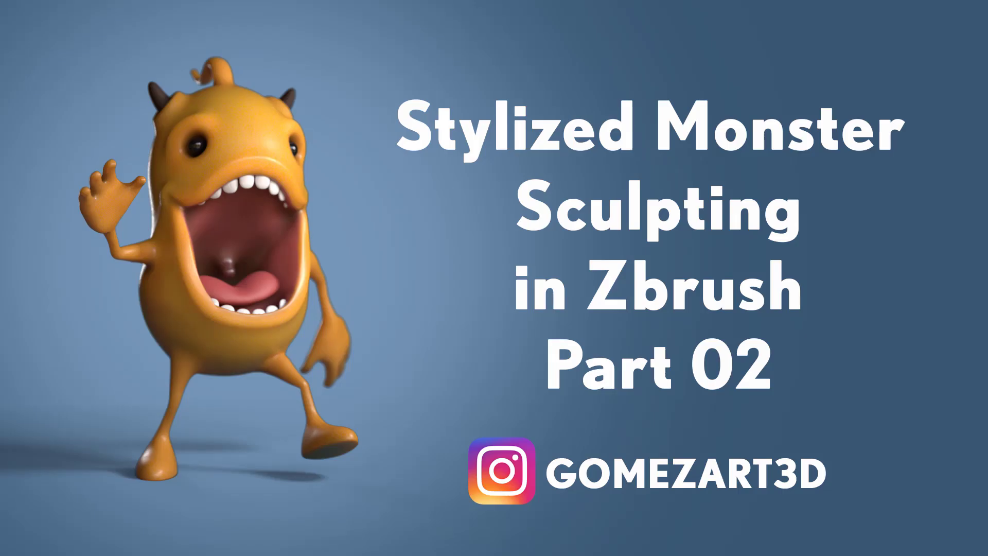